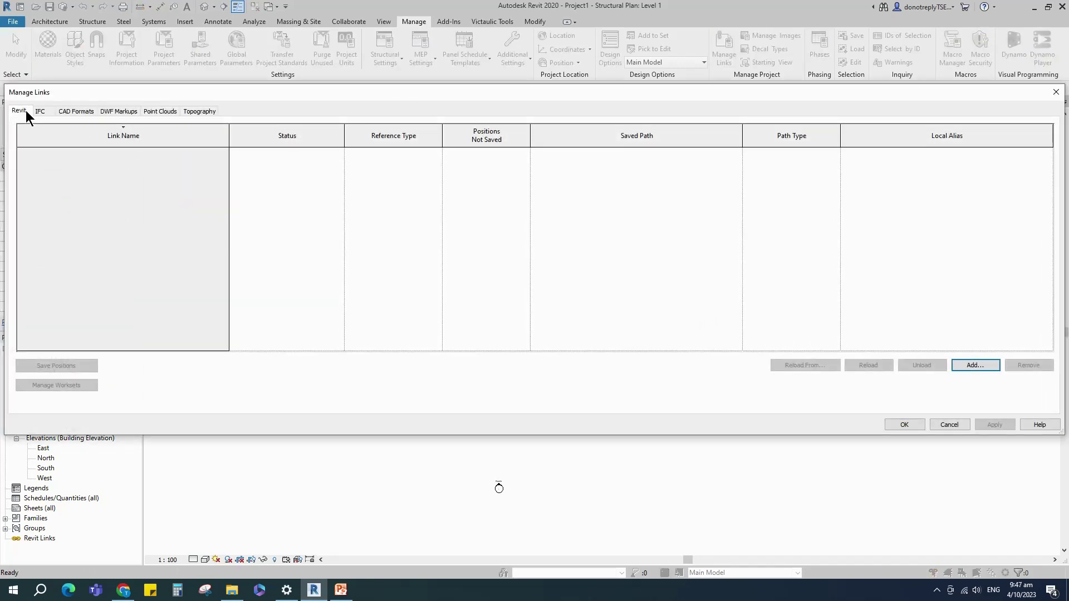
Step: Link the Piping_Pratical.rvt model into the project with Auto - Origin to Origin positioning
left_click(974, 365)
left_click(435, 265)
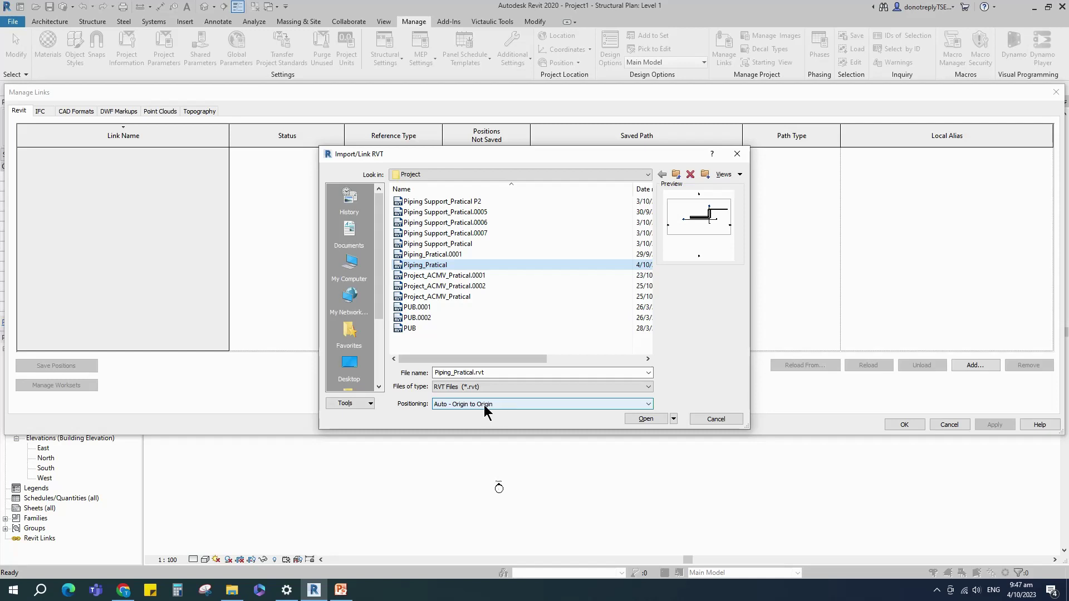
left_click(646, 419)
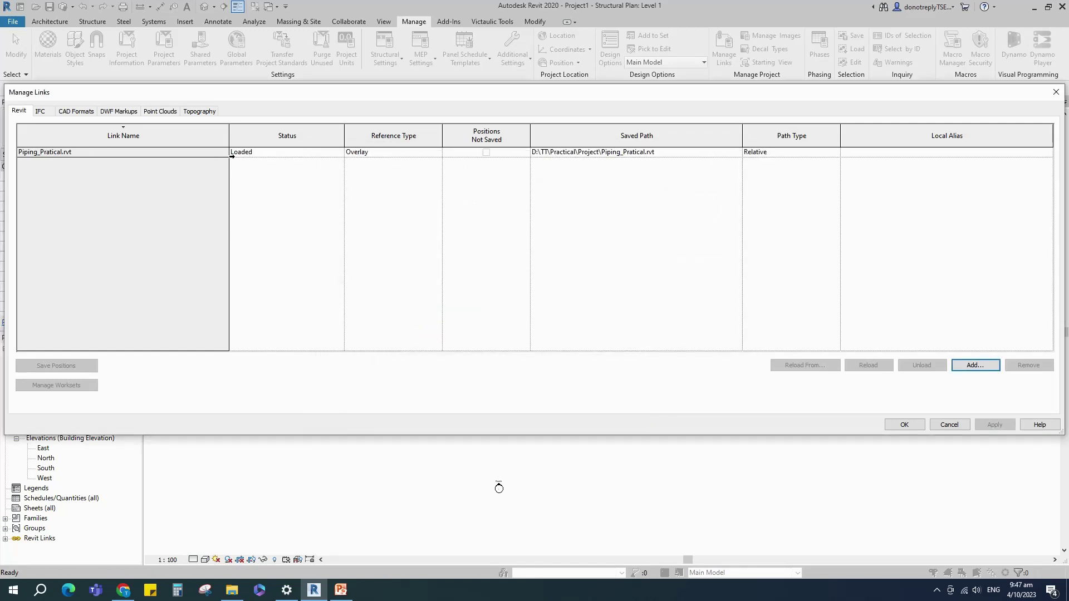
left_click(919, 424)
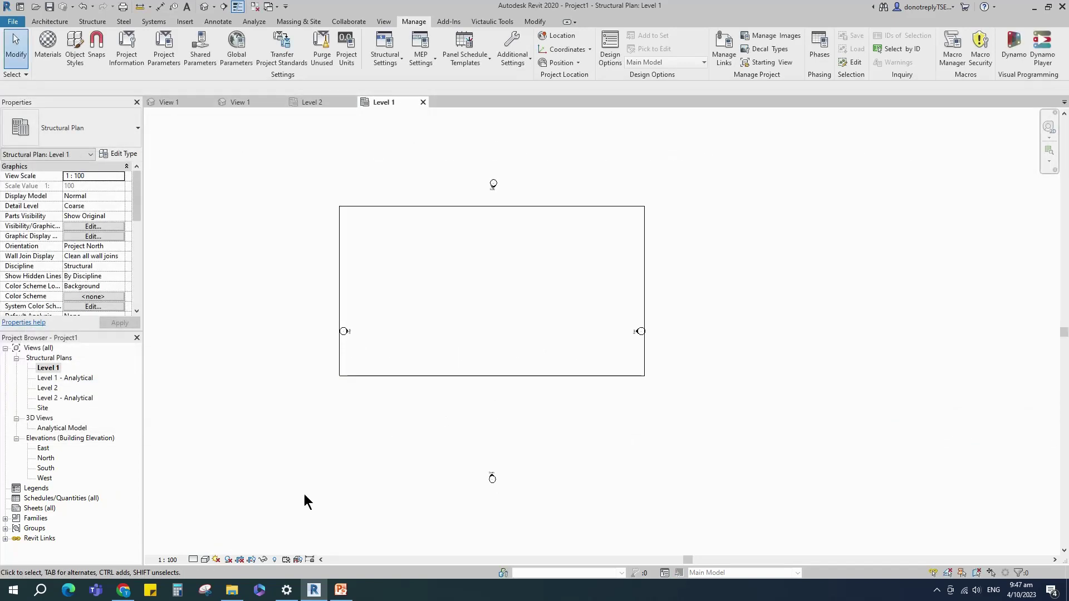
Step: Set the Level 1 structural plan to Fine detail level and Wireframe visual style
left_click(193, 559)
left_click(206, 549)
left_click(205, 560)
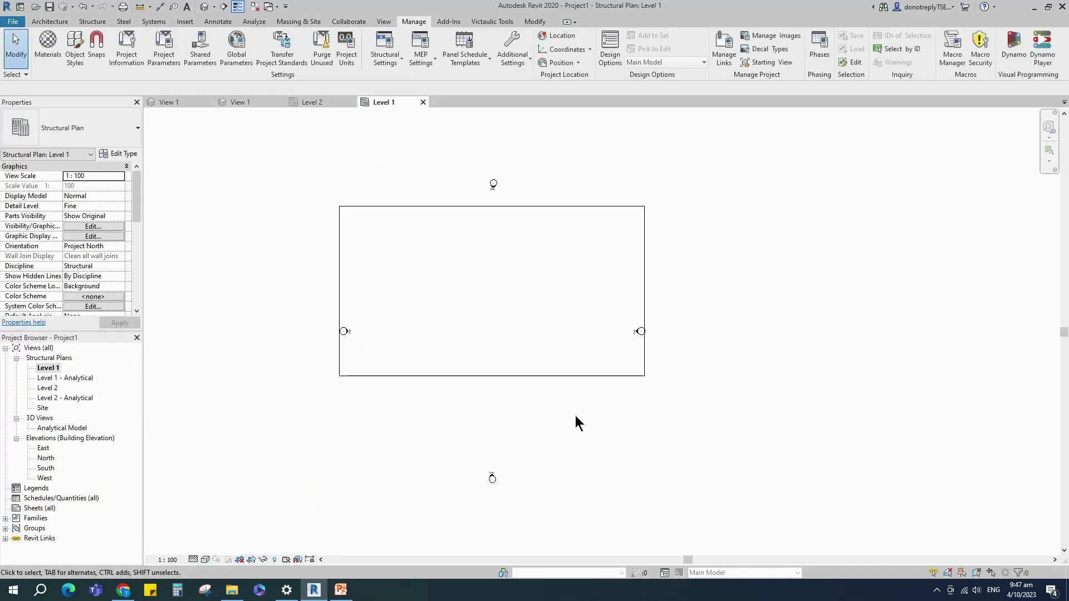
Step: Set the Level 1 view range to an Unlimited top and a cut plane offset of 10000
key("v")
key("r")
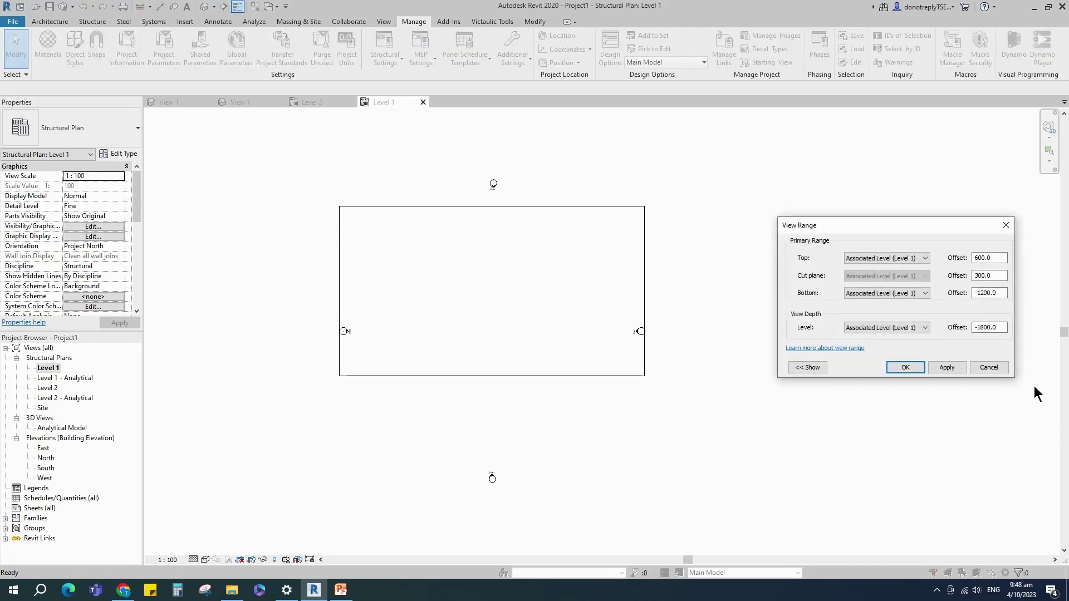
left_click(921, 258)
left_click(880, 291)
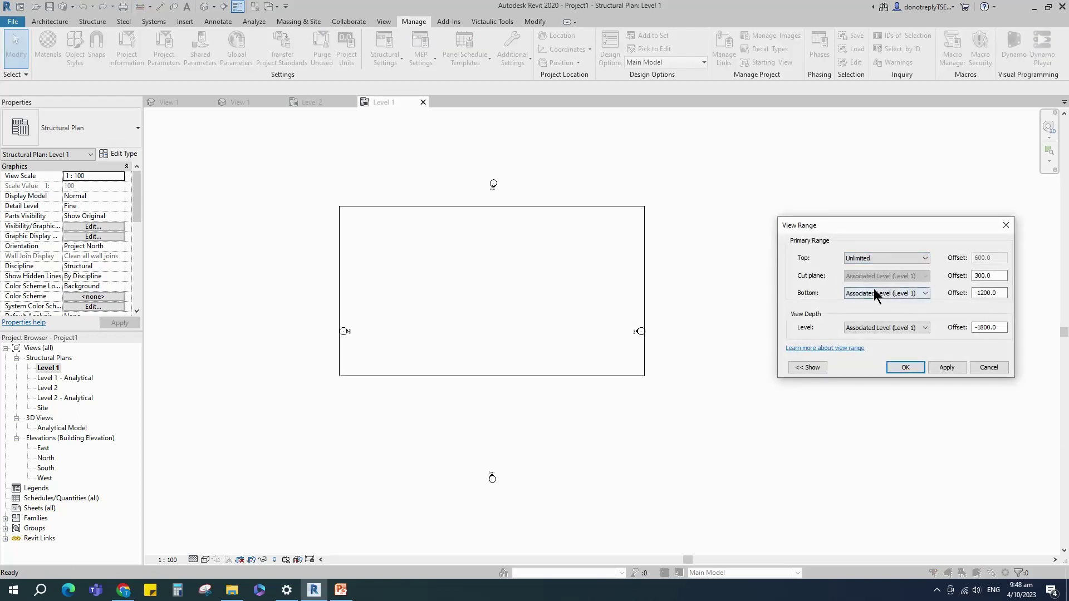
left_click_drag(994, 273, 958, 277)
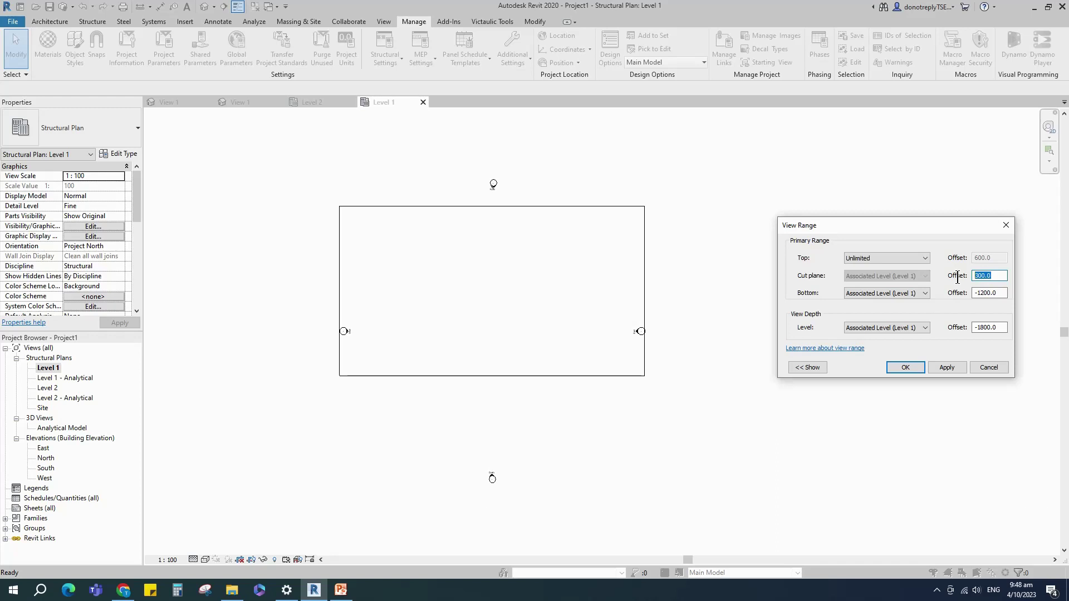
type("10000")
left_click(947, 368)
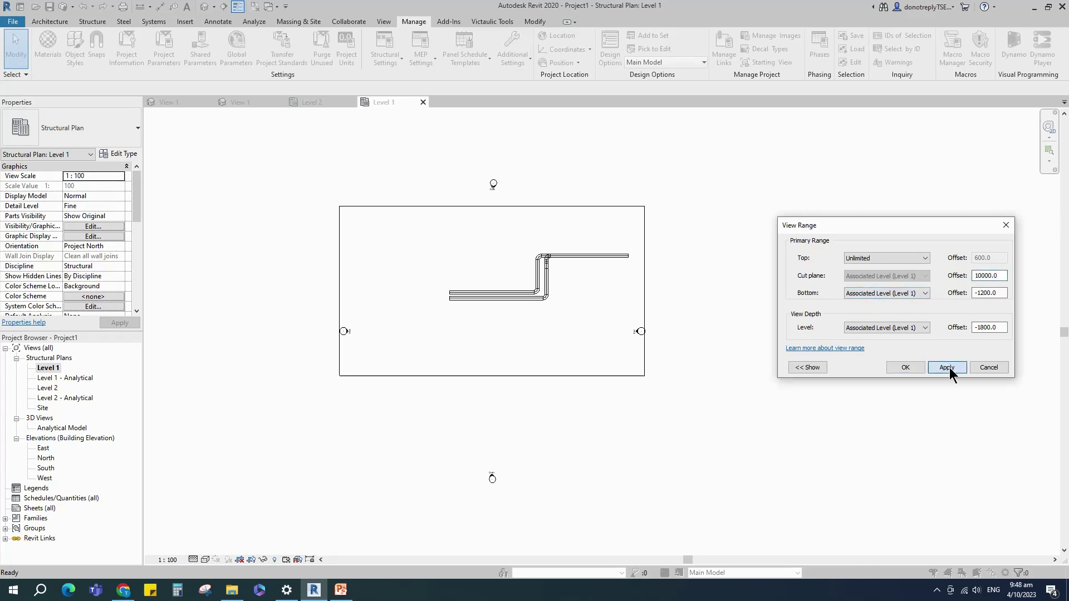
left_click(905, 367)
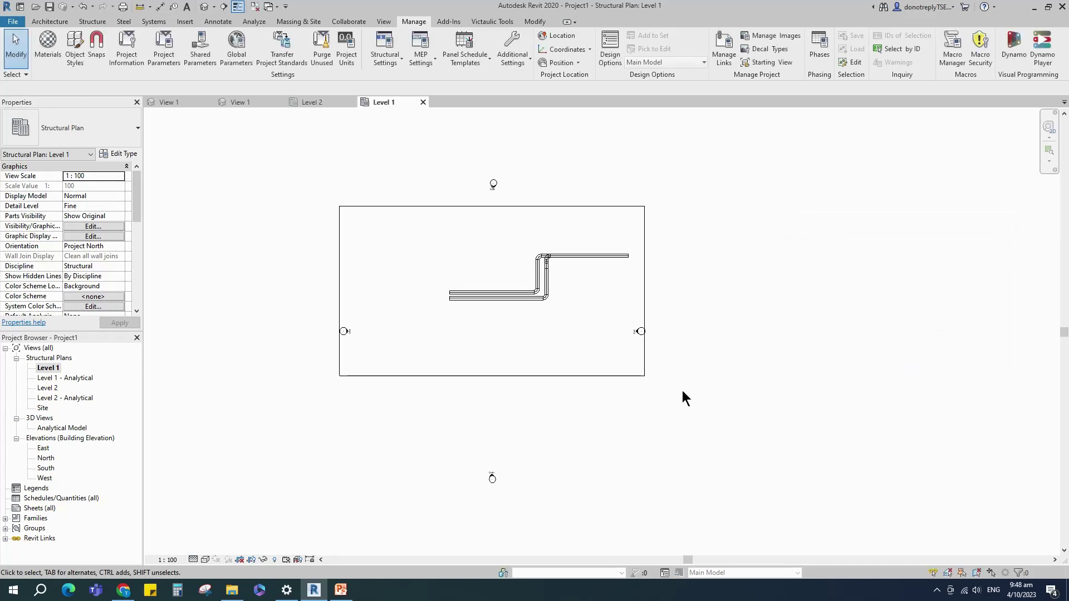
Step: Open the South elevation from its marker in the plan and set it to Fine detail with Wireframe style
scroll(511, 468, "up", 2)
left_click(486, 476)
right_click(487, 476)
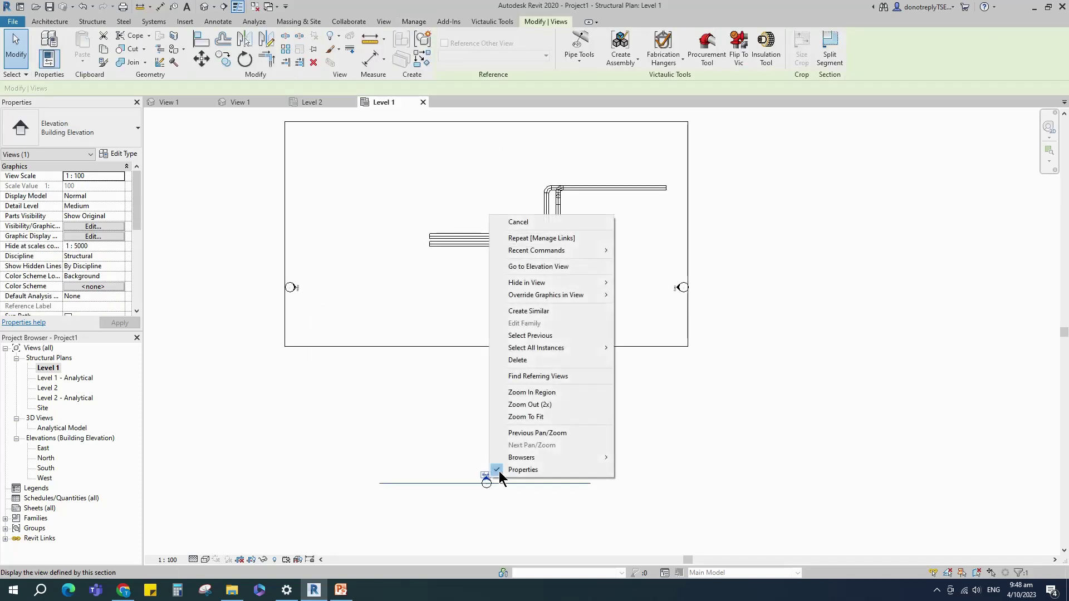
left_click(557, 276)
left_click(193, 559)
left_click(209, 551)
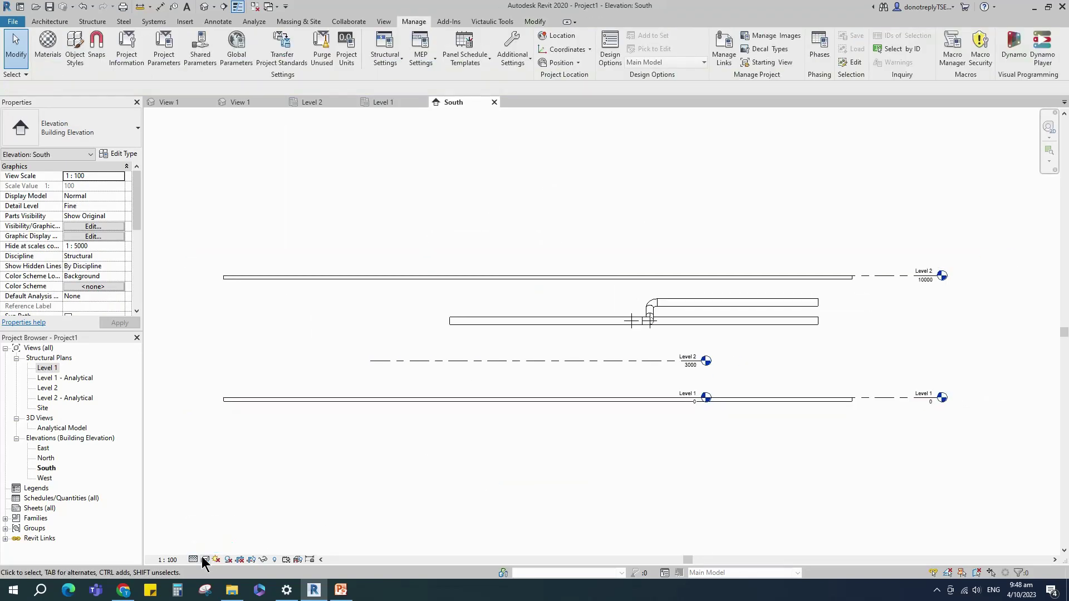
left_click(204, 559)
left_click(222, 505)
scroll(957, 317, "up", 2)
scroll(662, 366, "down", 3)
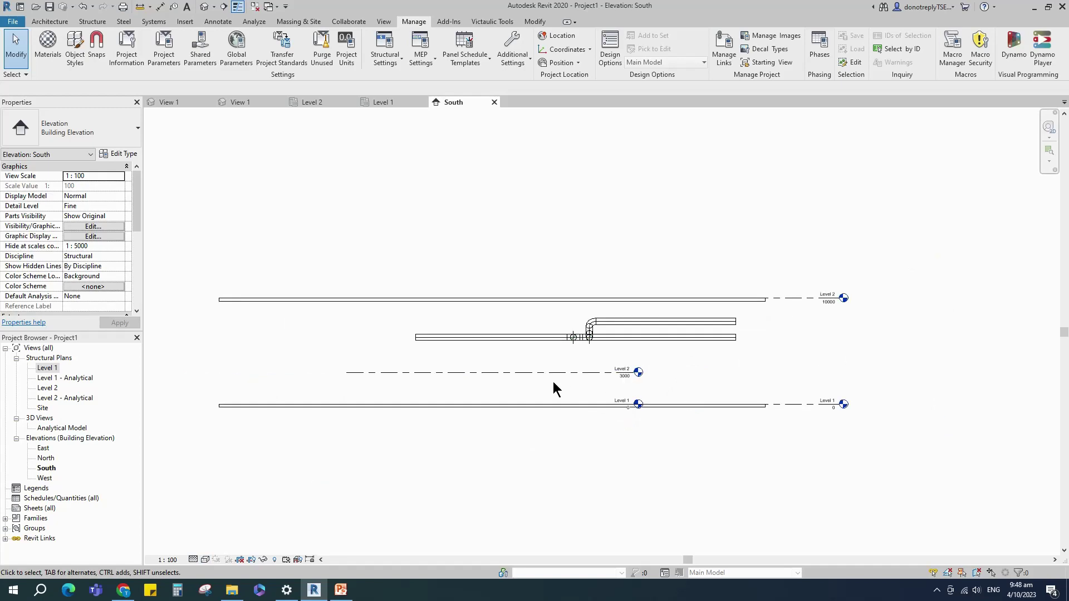
Step: Place an aligned dimension between Level 2 and Level 1 of the linked piping model
left_click(547, 21)
left_click(369, 58)
scroll(814, 341, "up", 2)
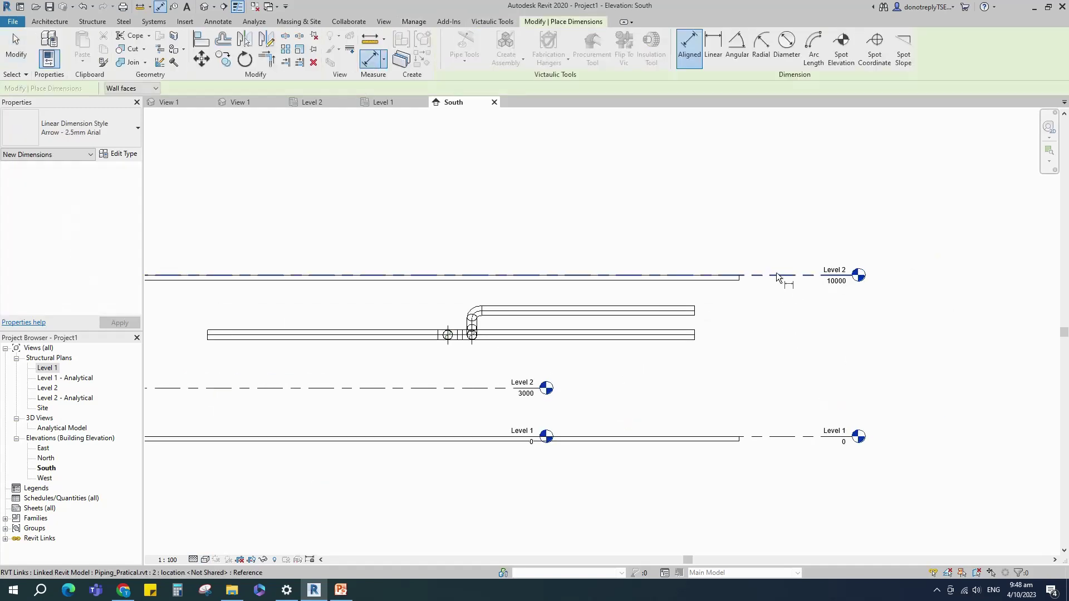
left_click(776, 274)
left_click(770, 436)
scroll(786, 354, "up", 2)
left_click(786, 354)
key("Escape")
key("Escape")
scroll(724, 229, "down", 2)
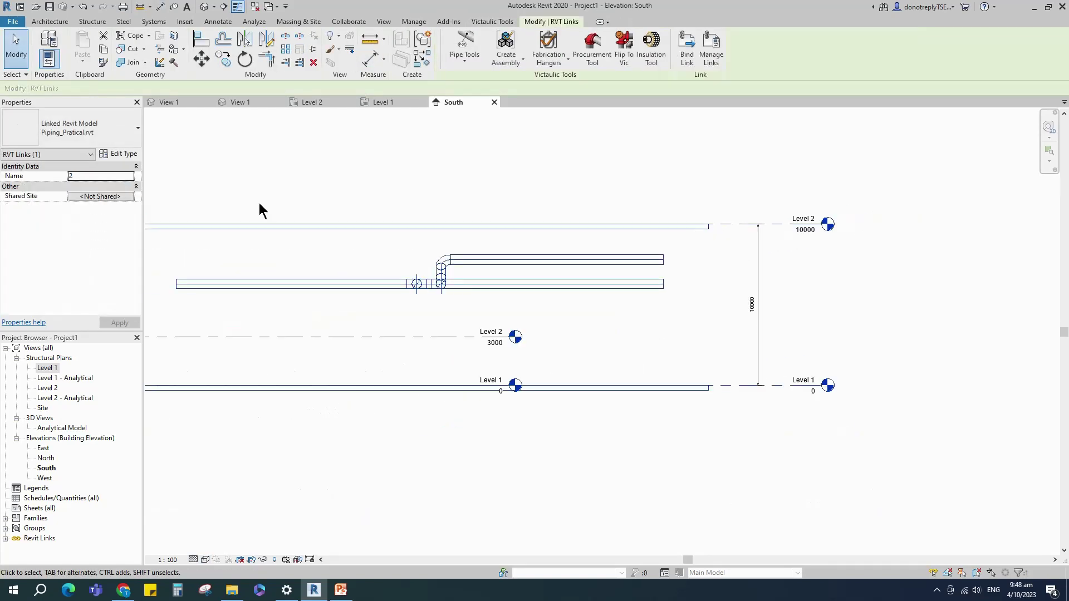
Step: Set the height of the project's own Level 2 above Level 1 to 10000
left_click(466, 278)
left_click(716, 339)
left_click(469, 336)
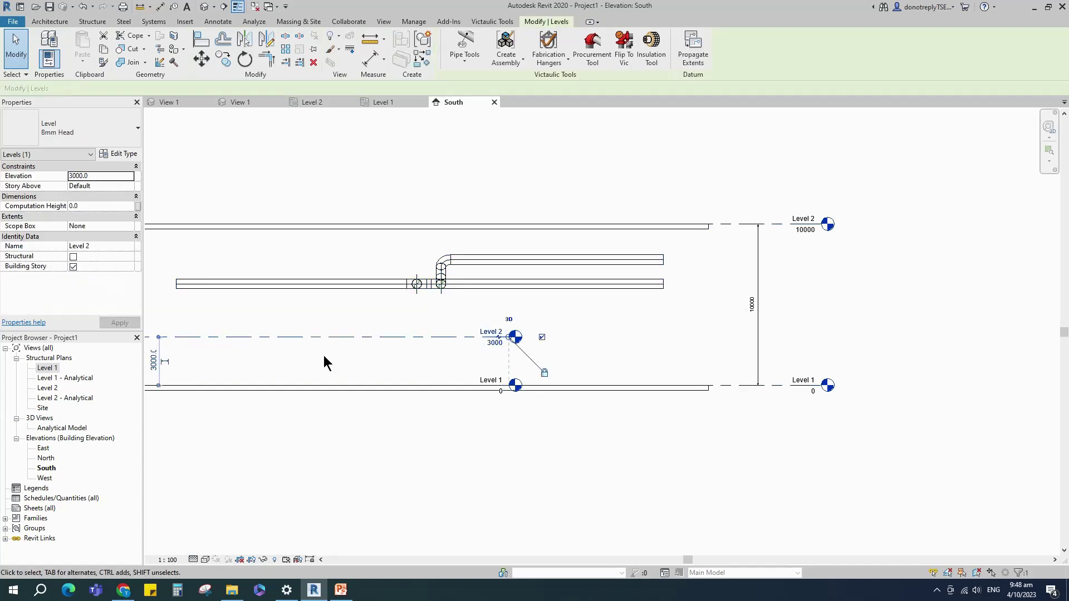
scroll(334, 357, "down", 1)
left_click(229, 360)
type("1000")
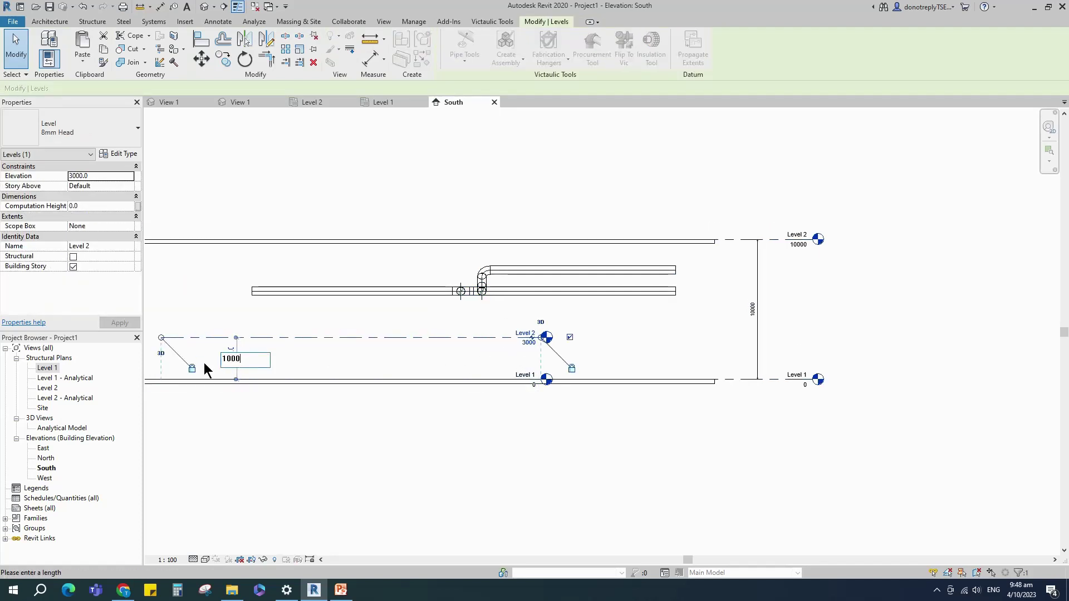
key("Return")
left_click(445, 488)
scroll(432, 397, "down", 2)
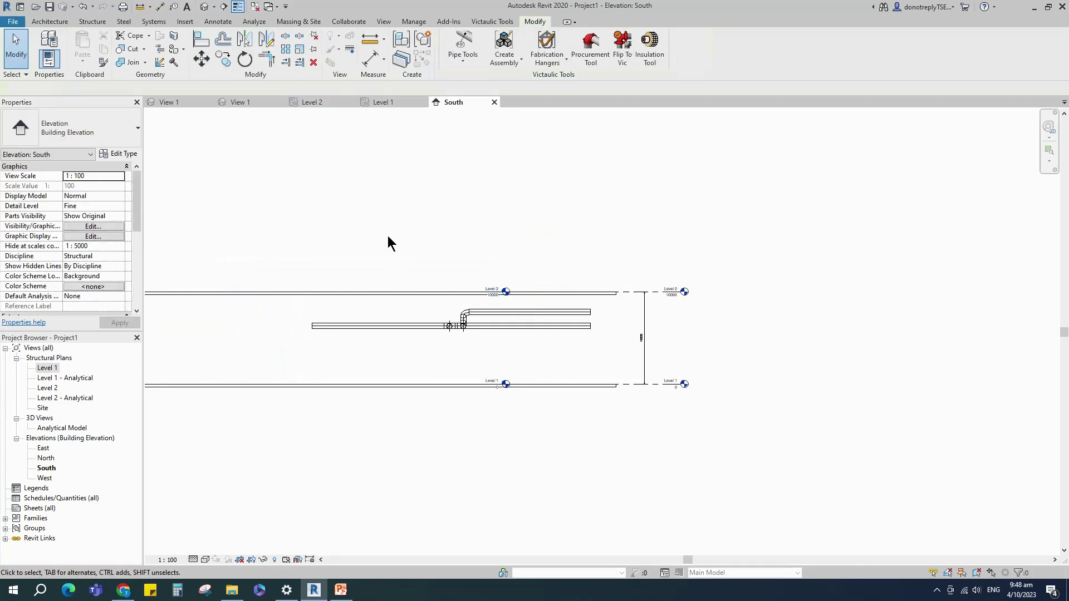
Step: Extend the project's level lines in the South elevation until their heads sit beyond the linked model's level heads
left_click(399, 293)
scroll(504, 302, "up", 2)
left_click_drag(499, 285, 897, 282)
scroll(927, 302, "down", 2)
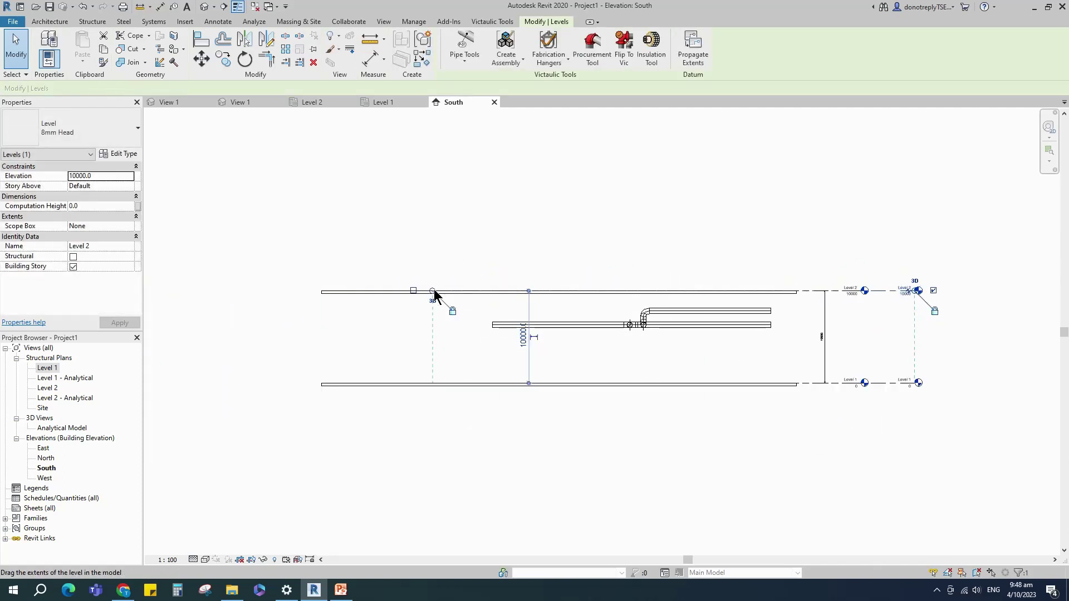
left_click(818, 408)
scroll(817, 409, "up", 2)
scroll(948, 286, "up", 5)
scroll(656, 252, "down", 2)
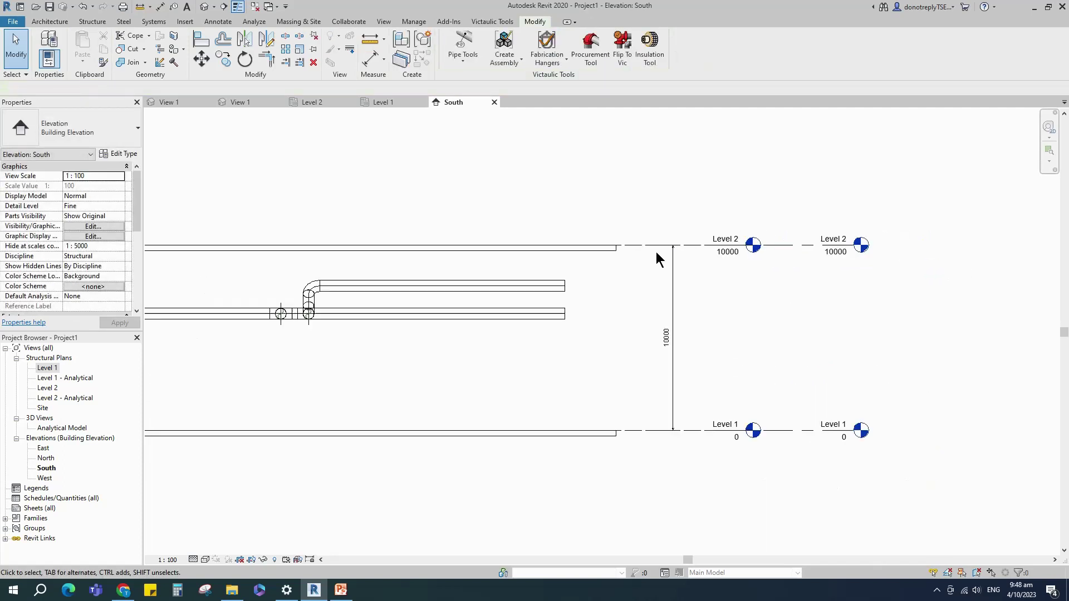
scroll(902, 413, "down", 1)
scroll(914, 413, "down", 1)
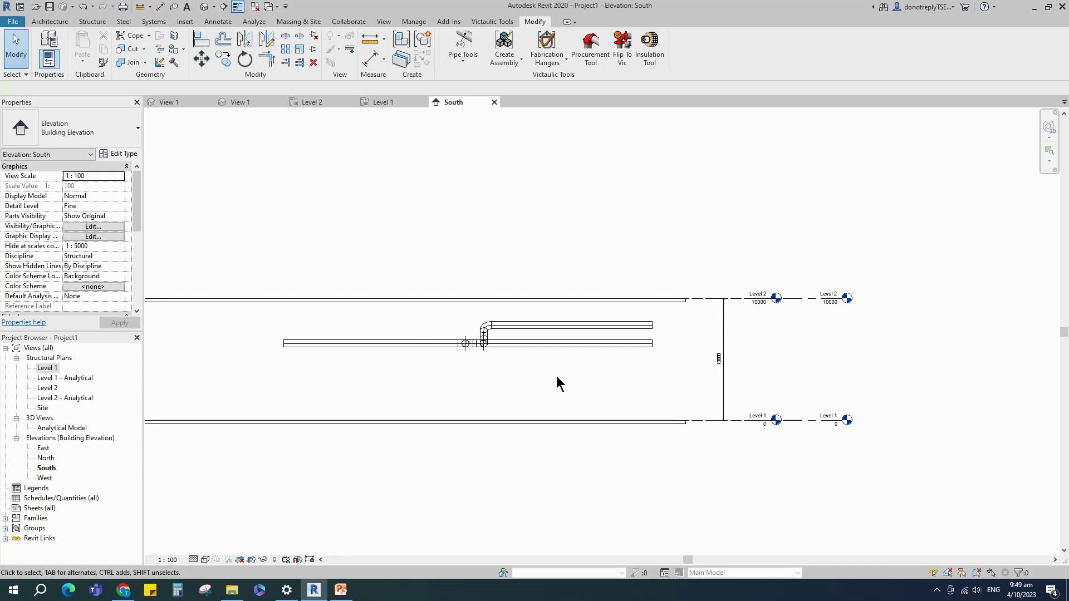
Step: Close the Level 2 plan and draw a vertical building section across the pipes' left ends in the Level 1 plan
left_click(371, 102)
left_click(352, 102)
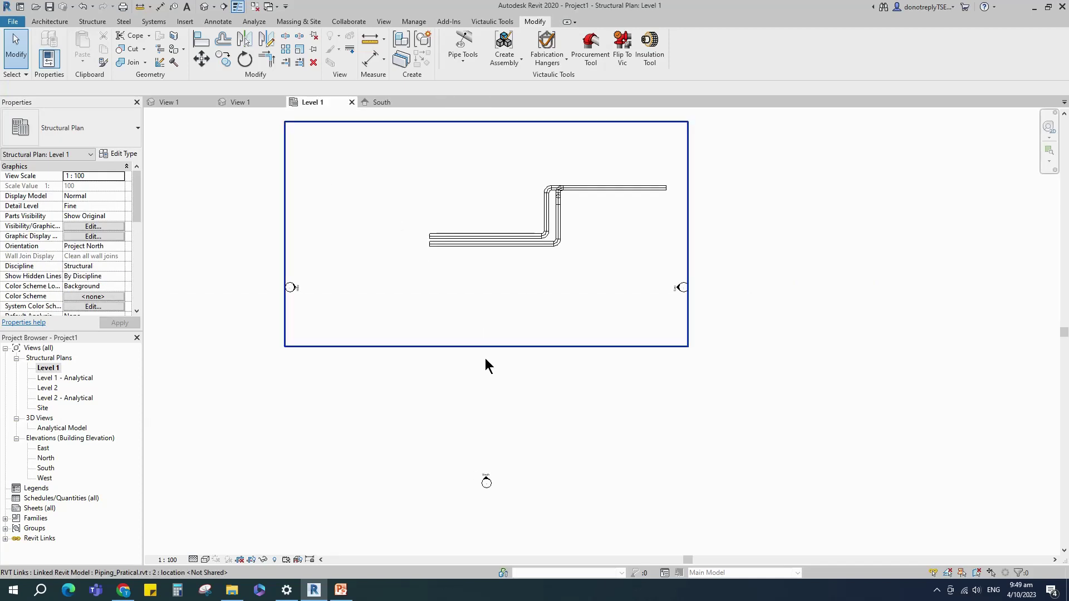
left_click(222, 7)
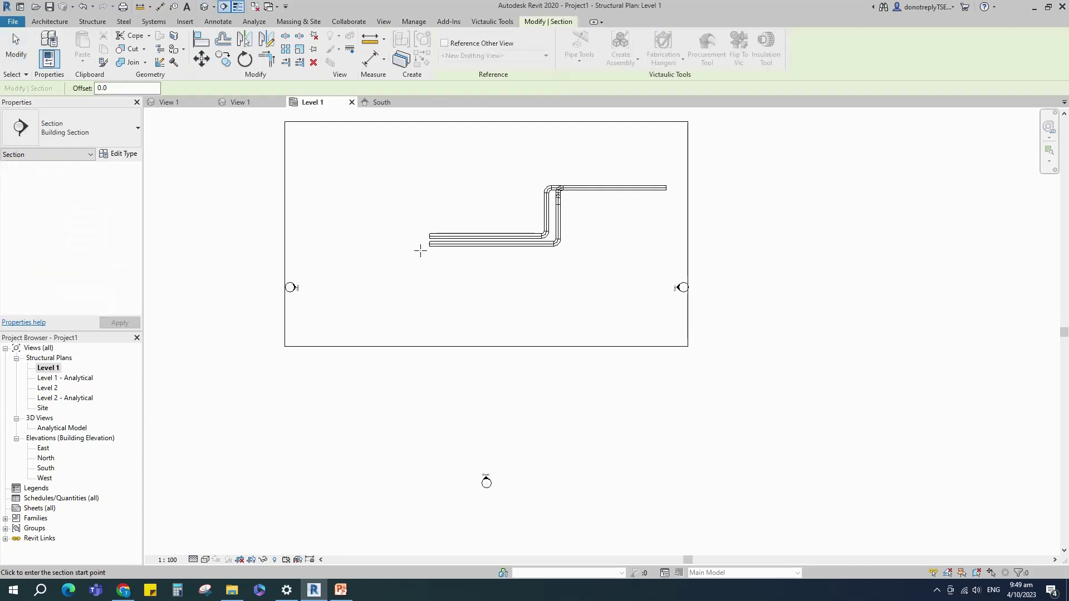
scroll(421, 239, "up", 1)
left_click(426, 213)
left_click(425, 344)
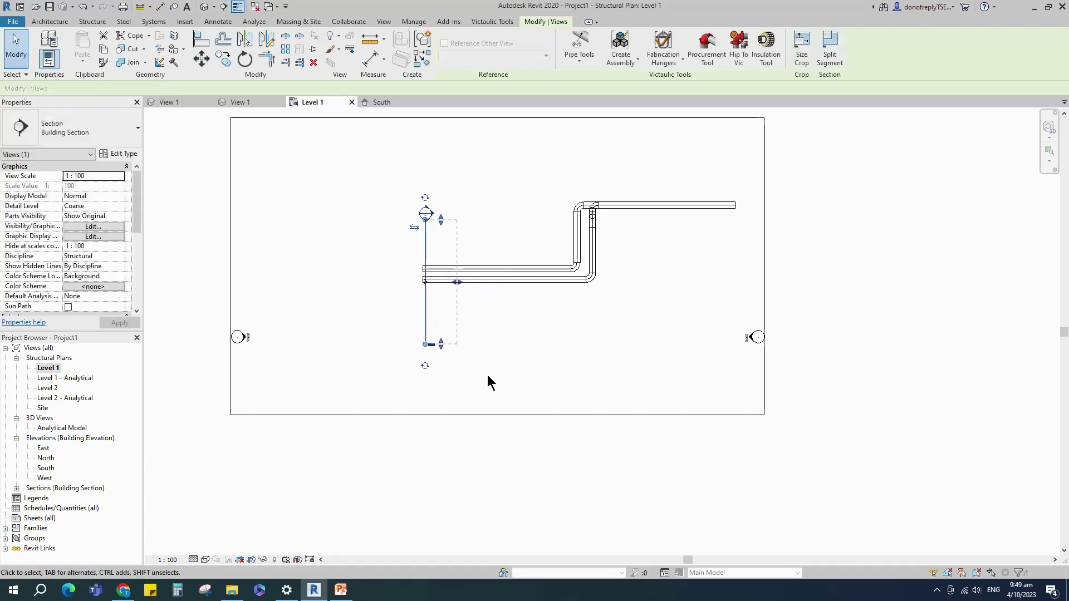
Step: Open the new section's view and set it to Fine detail level and Wireframe visual style
right_click(425, 312)
left_click(468, 77)
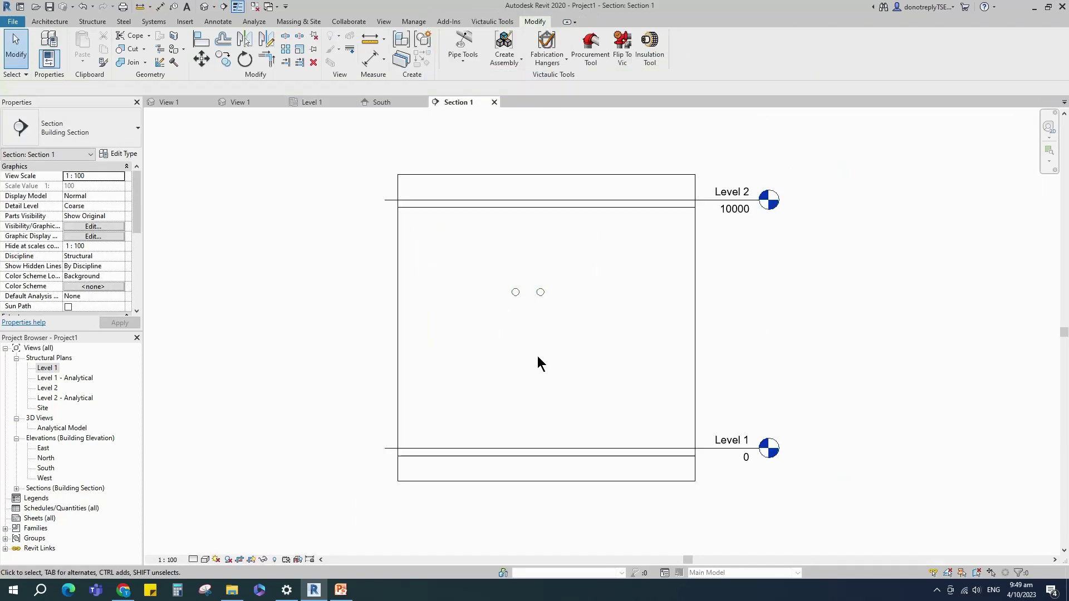
left_click(193, 560)
left_click(210, 549)
left_click(205, 559)
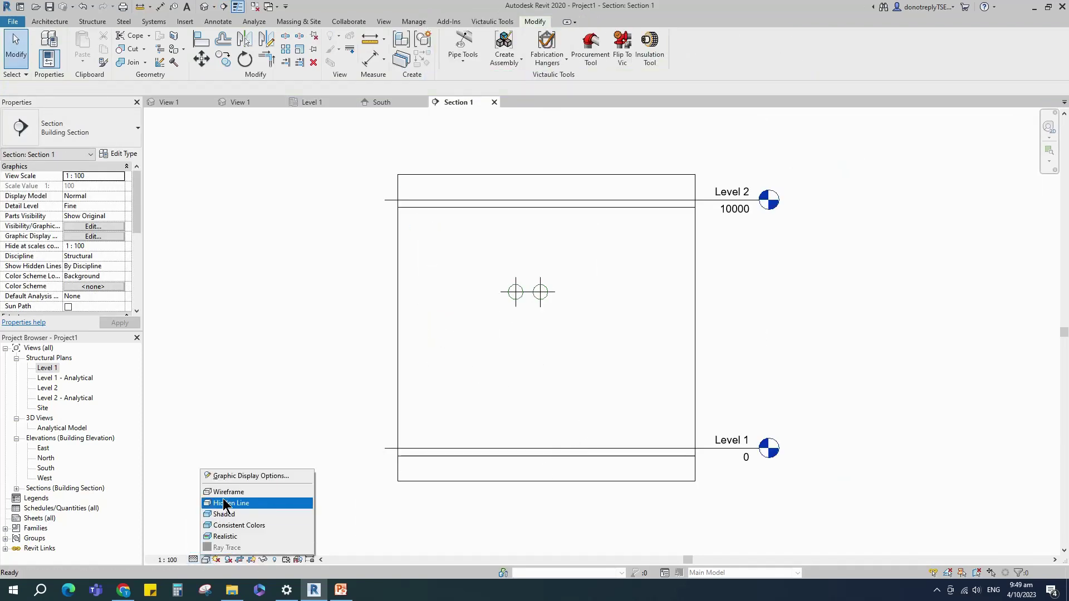
left_click(226, 492)
scroll(553, 311, "up", 2)
scroll(498, 284, "down", 2)
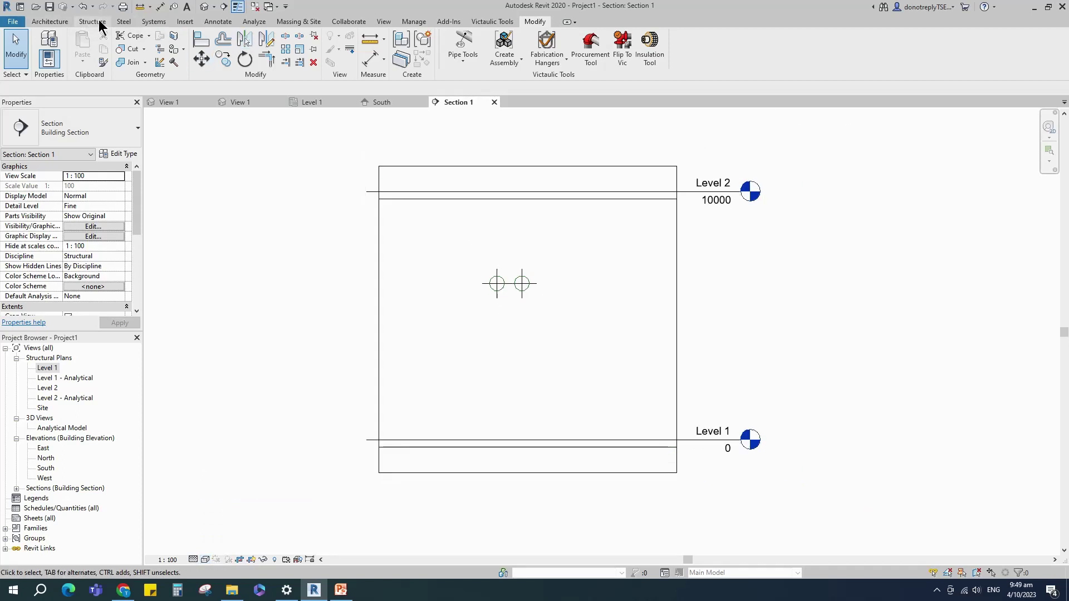
Step: Draw a short horizontal detail line at the lowest point of the right pipe's circle
left_click(217, 22)
left_click(284, 50)
scroll(487, 280, "up", 4)
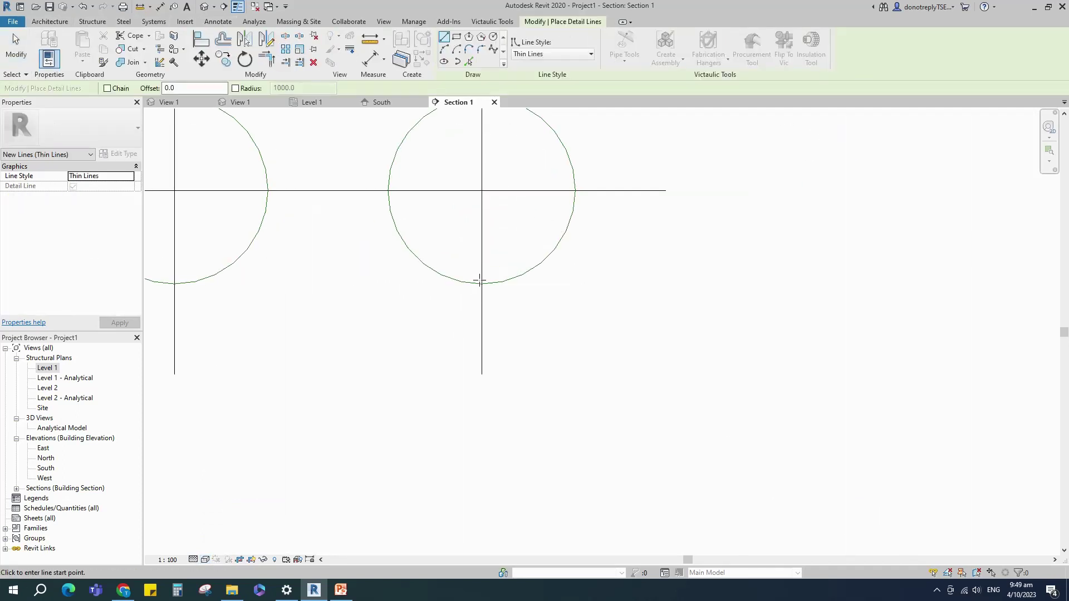
key("Escape")
key("Escape")
scroll(512, 289, "down", 4)
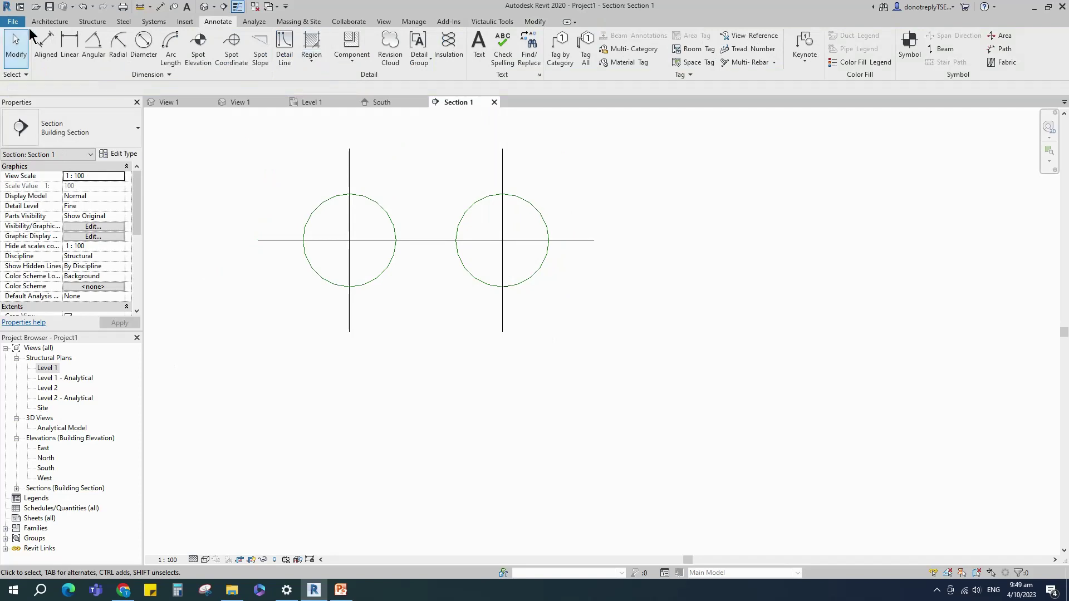
Step: Place an aligned dimension from Level 1 up to the detail line beneath the right pipe
left_click(16, 44)
scroll(564, 257, "down", 3)
left_click(619, 469)
scroll(559, 246, "up", 8)
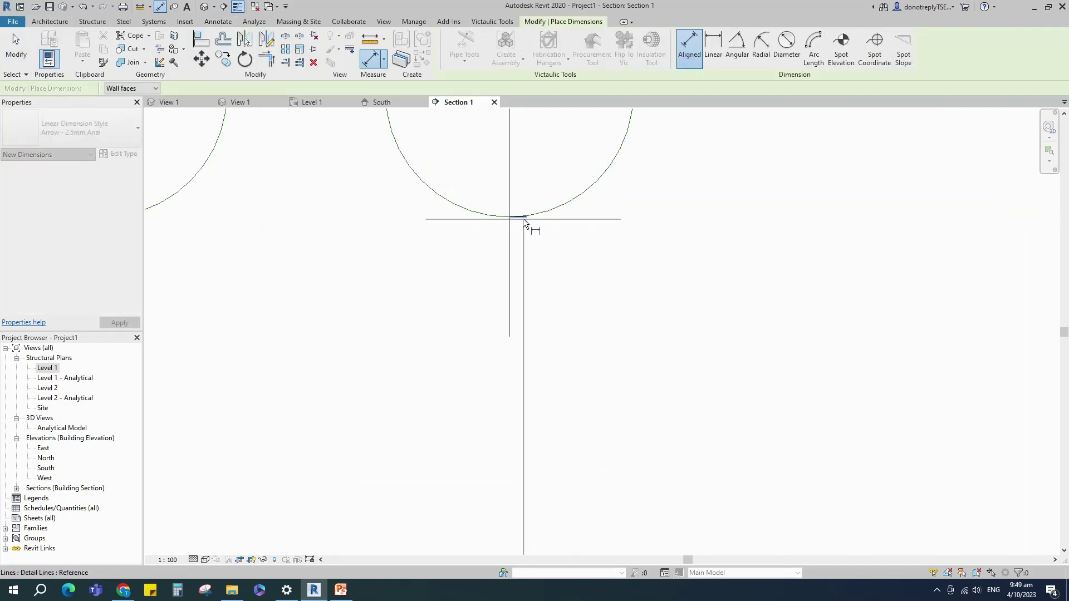
left_click(523, 218)
scroll(485, 221, "down", 6)
left_click(601, 252)
scroll(675, 277, "down", 3)
key("Escape")
key("Escape")
scroll(677, 305, "up", 2)
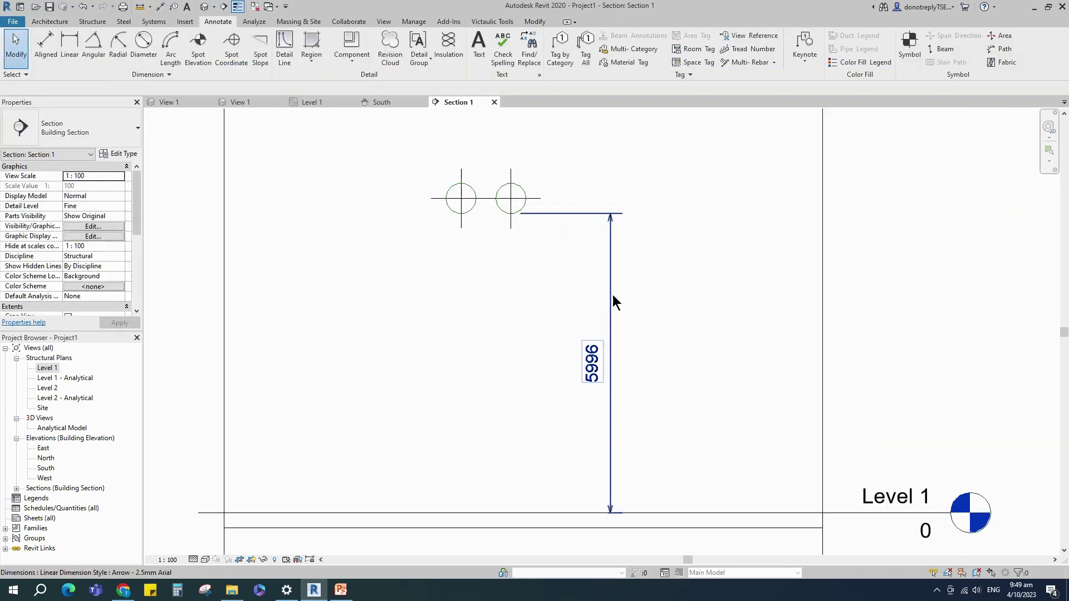
Step: Duplicate the type of the dimension between Level 1 and the pipe bottom as Arrow - 2.5mm Arial 2
scroll(598, 251, "up", 4)
scroll(626, 241, "down", 3)
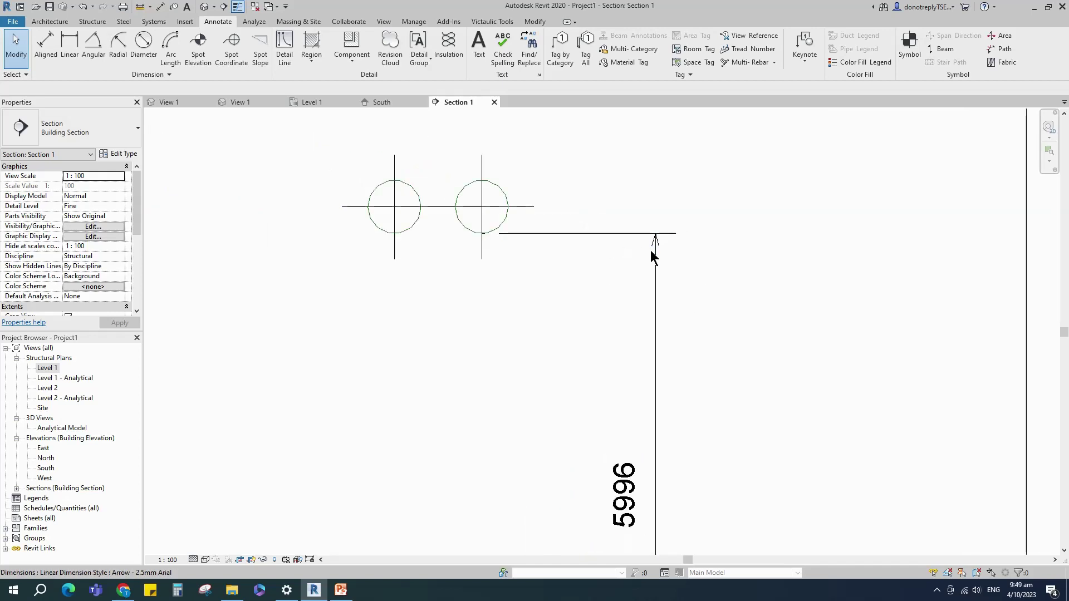
left_click(637, 264)
scroll(636, 266, "up", 1)
left_click(635, 280)
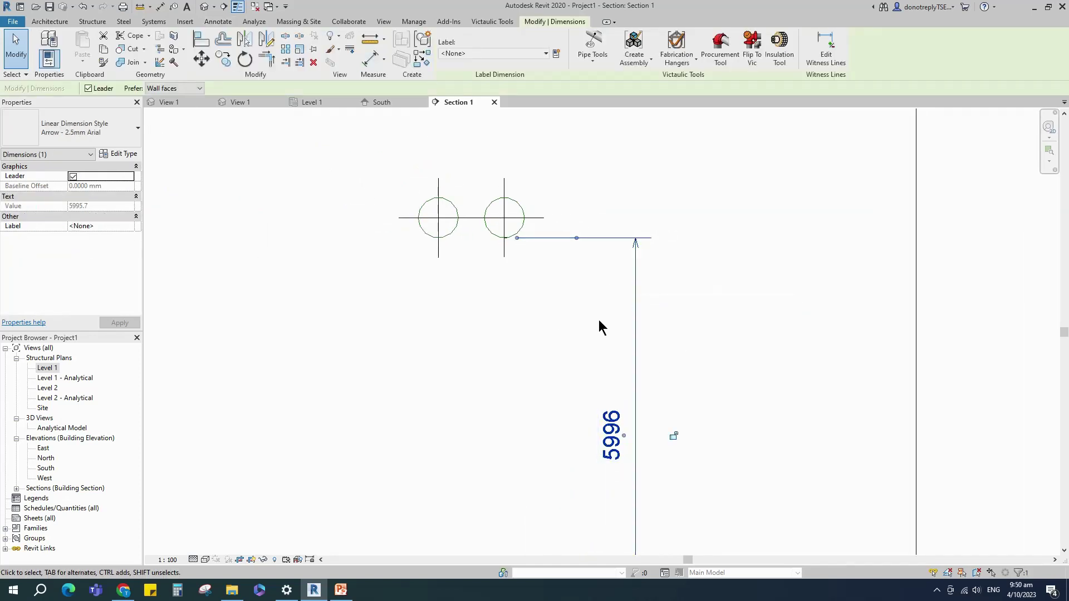
left_click(123, 155)
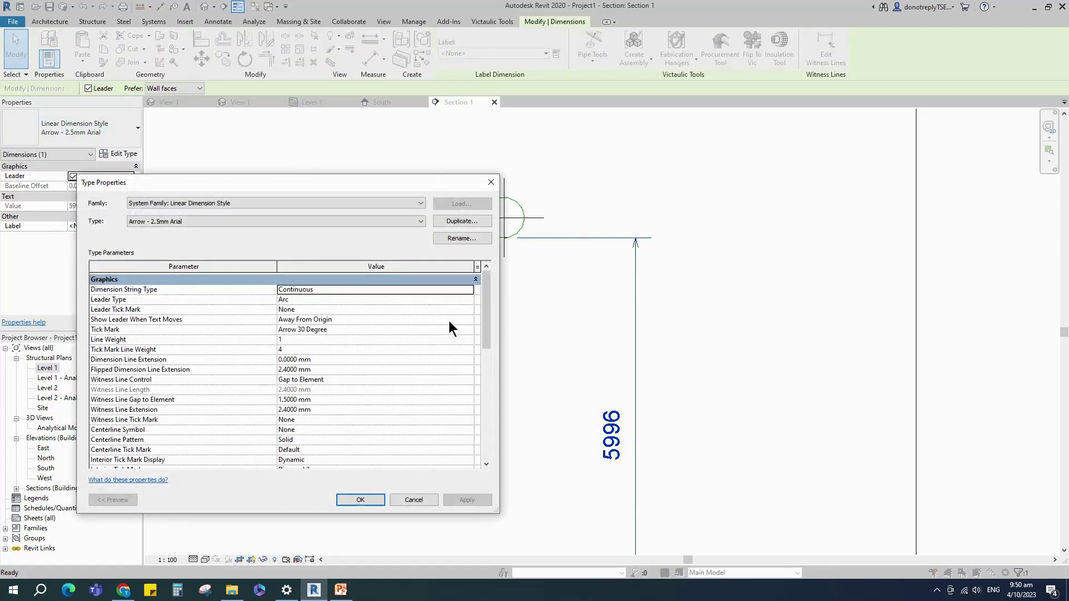
left_click(457, 221)
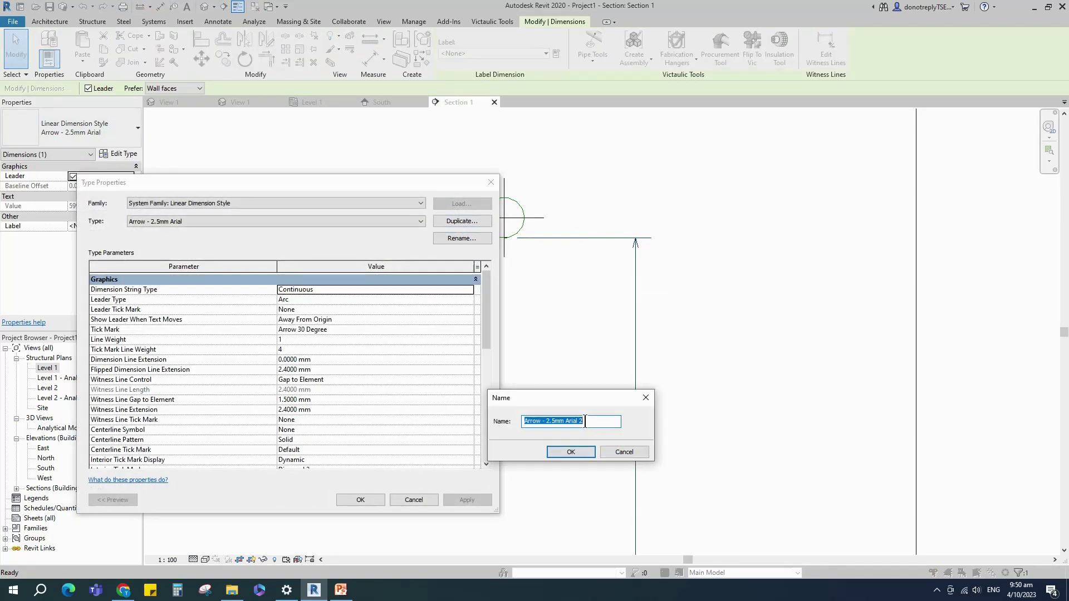
left_click(582, 452)
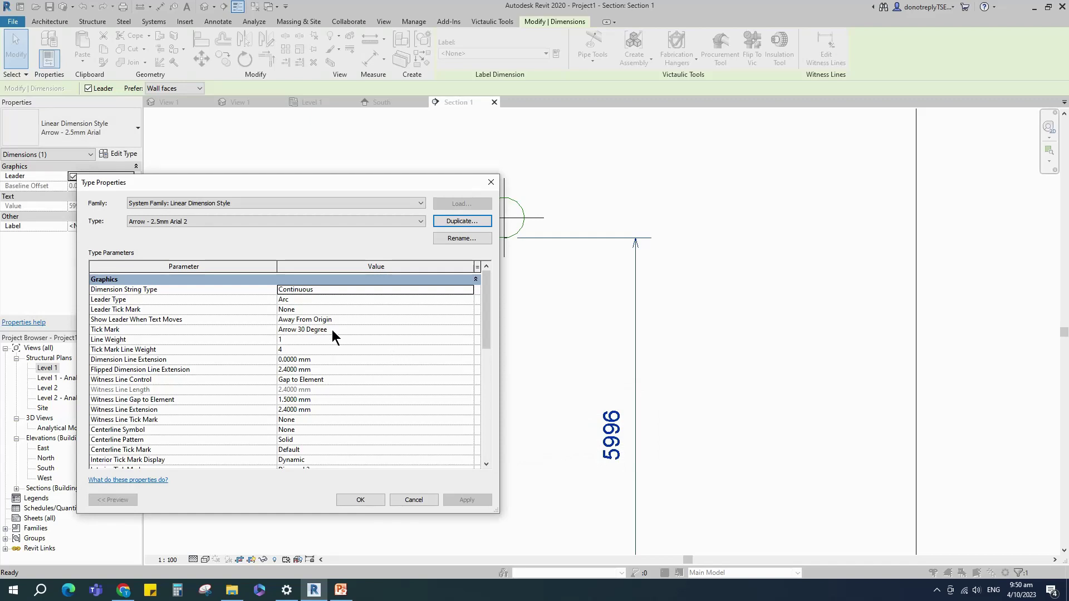
Step: Set the duplicated dimension type's tick mark to Arrow Filled 15 Degree and apply the type
left_click(468, 332)
left_click(468, 330)
left_click(408, 450)
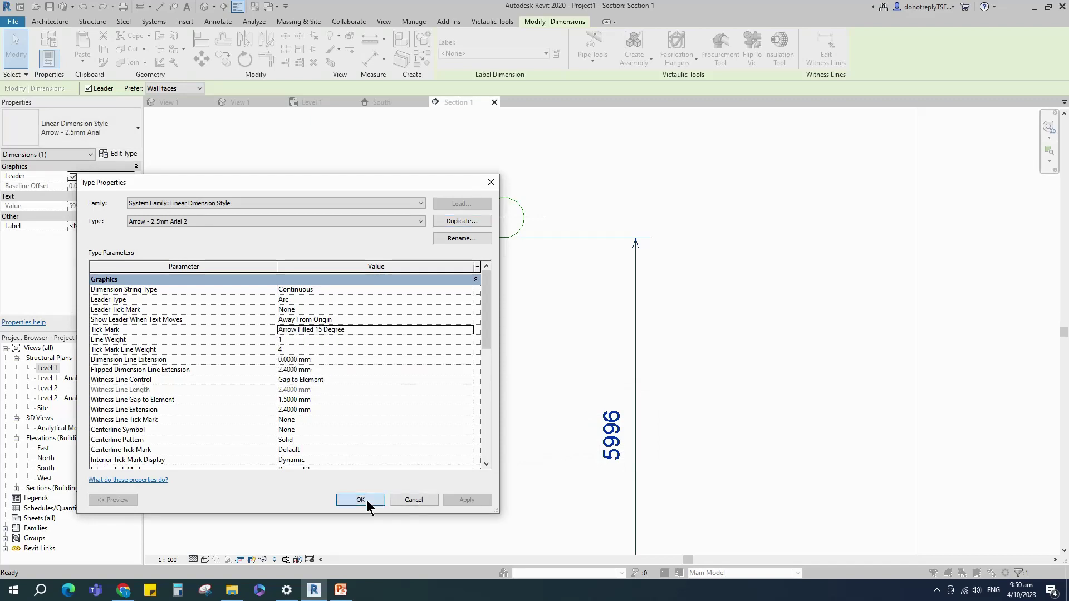
left_click(360, 500)
left_click(516, 296)
scroll(516, 296, "down", 2)
scroll(552, 292, "up", 3)
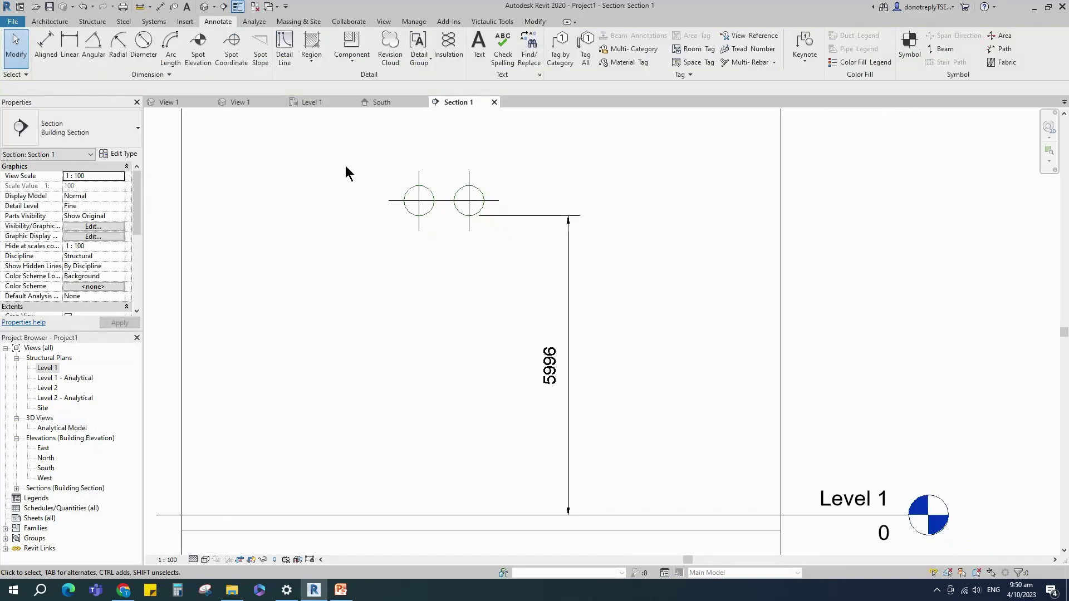
Step: Start a beam in the Level 1 plan and browse the Singapore family library to the Steel folder under Structural Framing
left_click(318, 106)
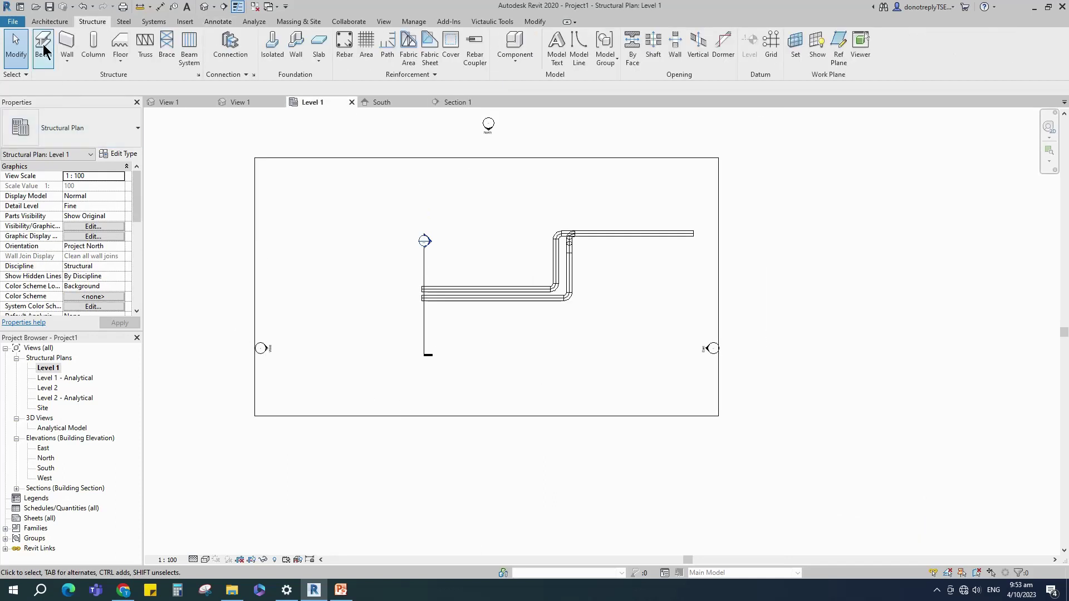
left_click(42, 46)
left_click(105, 142)
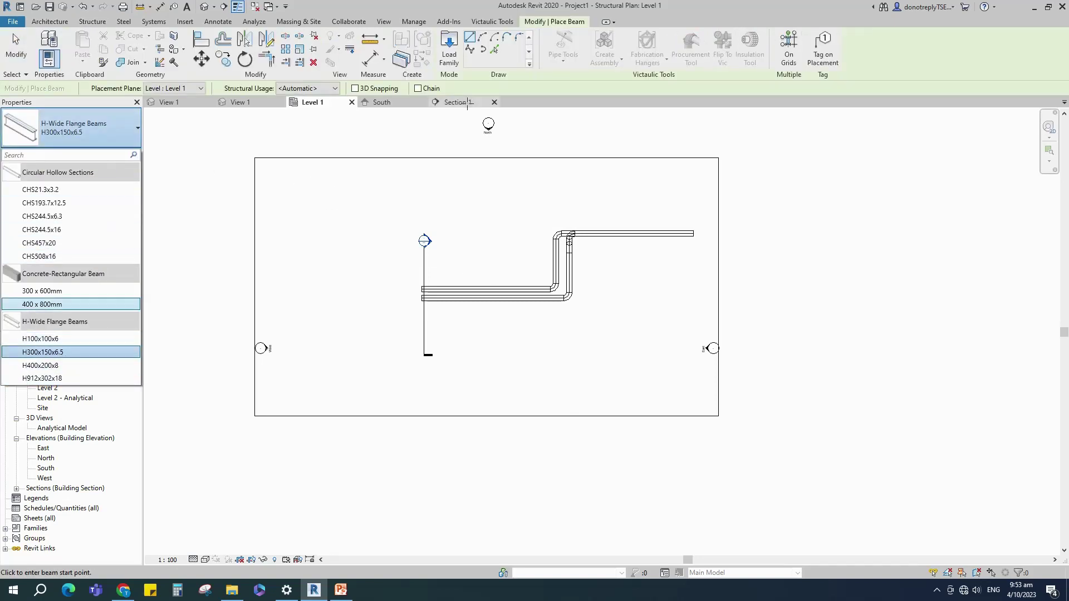
left_click(453, 43)
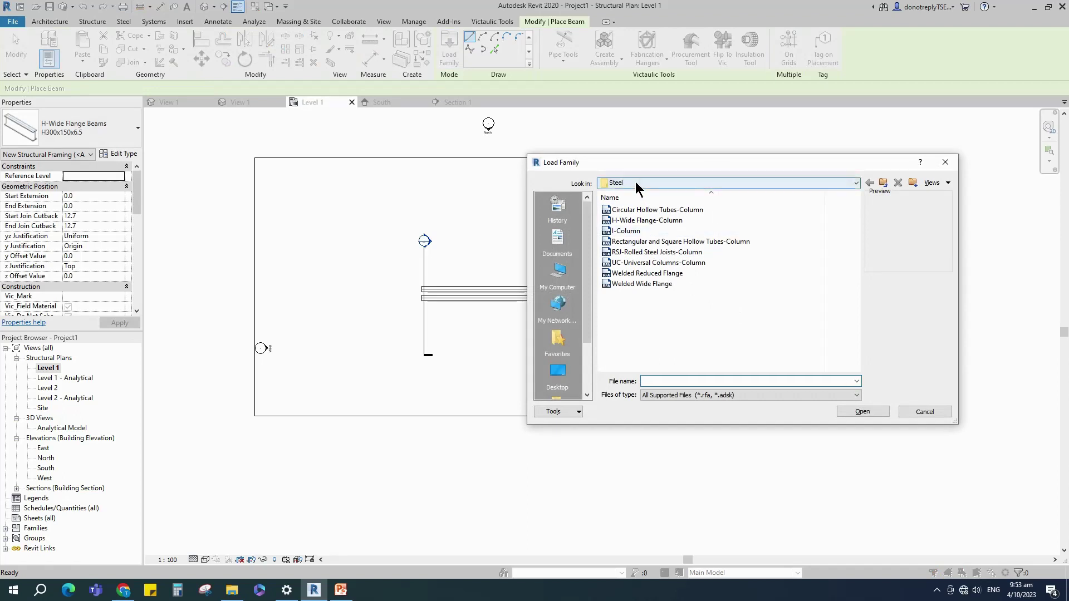
left_click(634, 181)
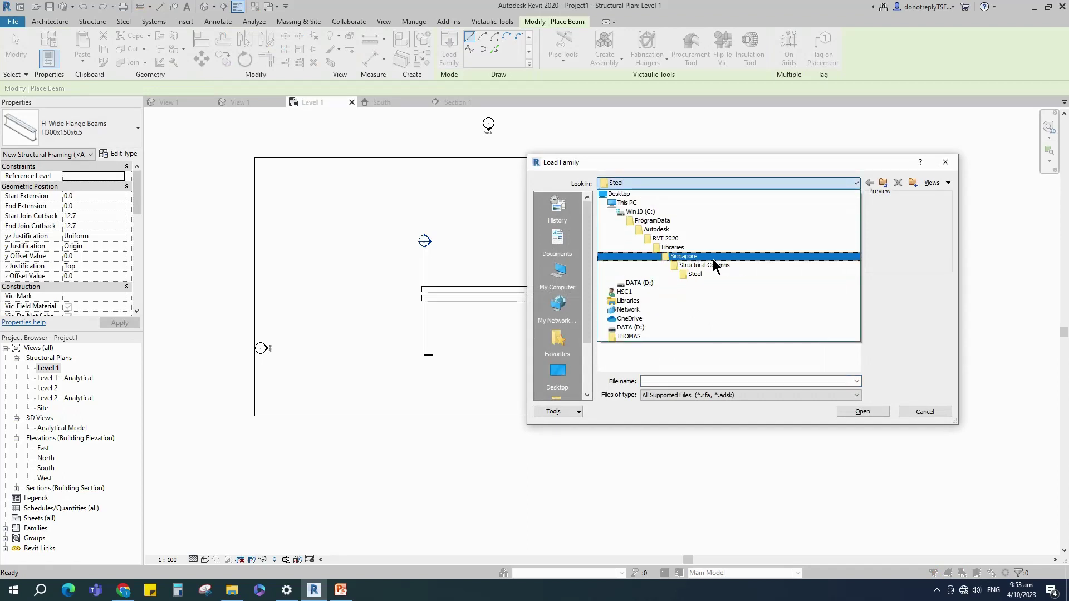
left_click(713, 257)
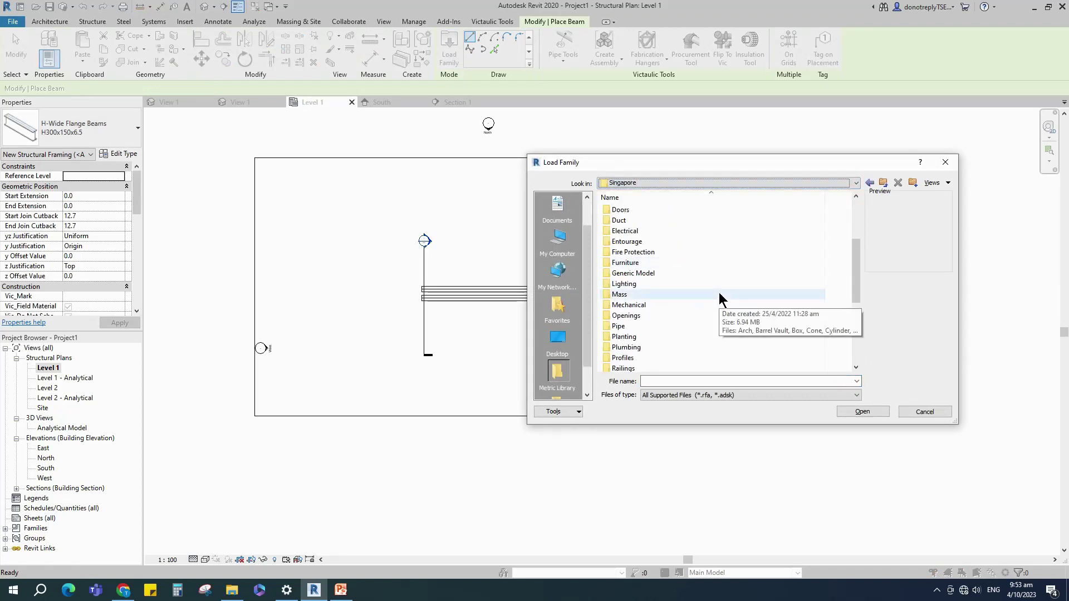
scroll(717, 304, "down", 3)
scroll(717, 309, "down", 2)
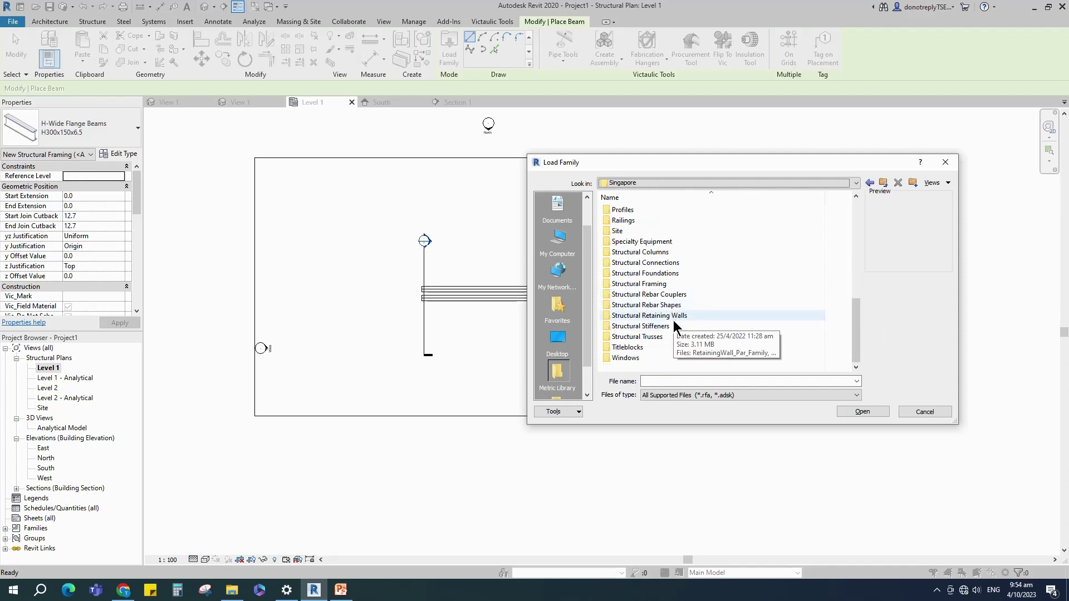
left_click(658, 283)
double_click(658, 282)
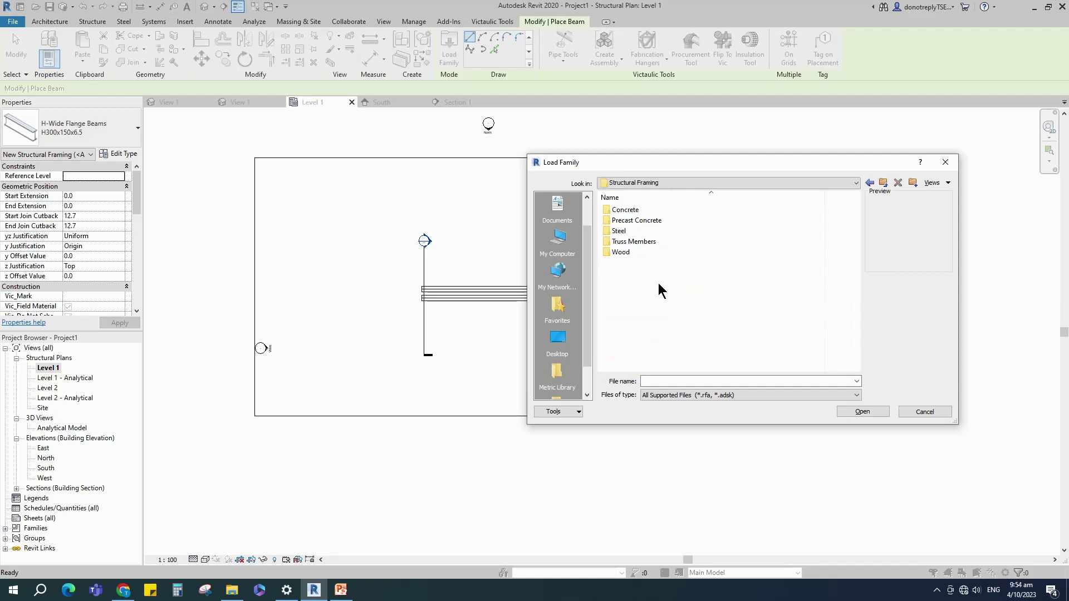
double_click(622, 229)
scroll(748, 315, "down", 4)
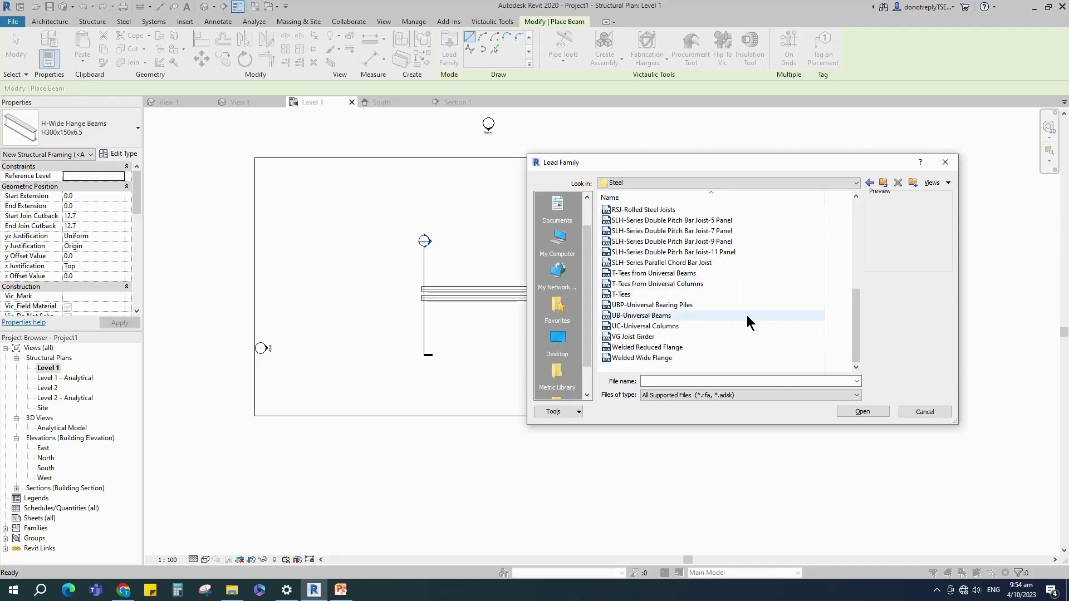
Step: Load the UB-Universal Beams family with the type UB203x102x23
left_click(641, 315)
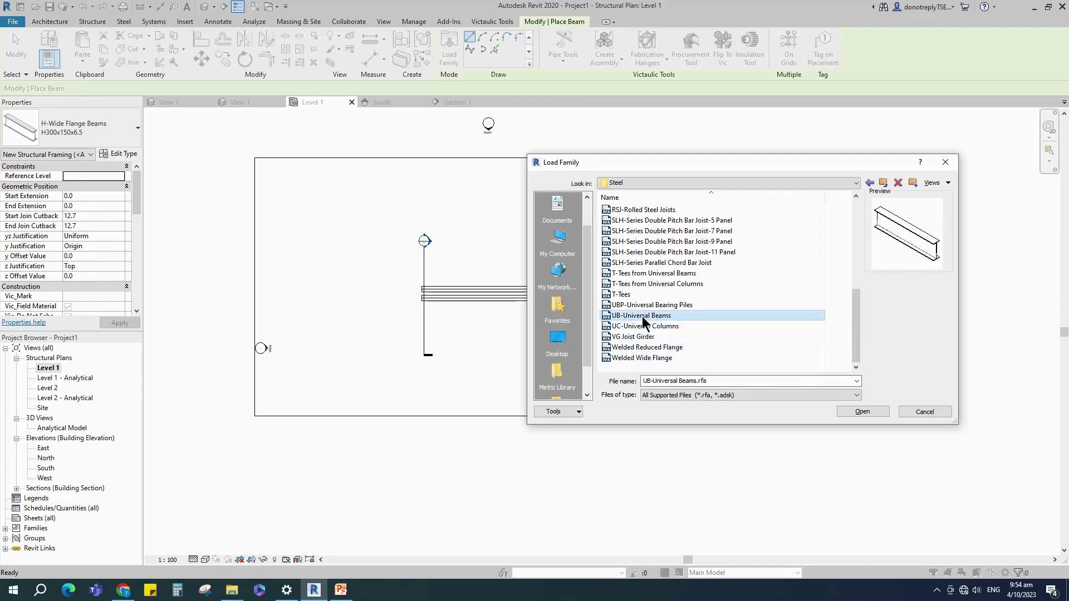
left_click(863, 411)
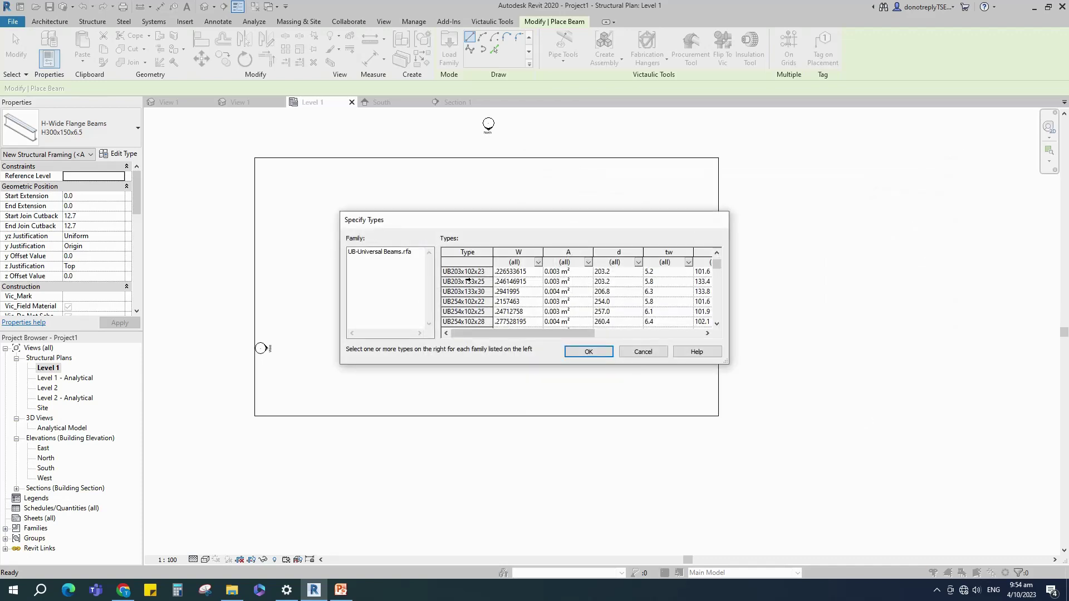
scroll(468, 282, "up", 1)
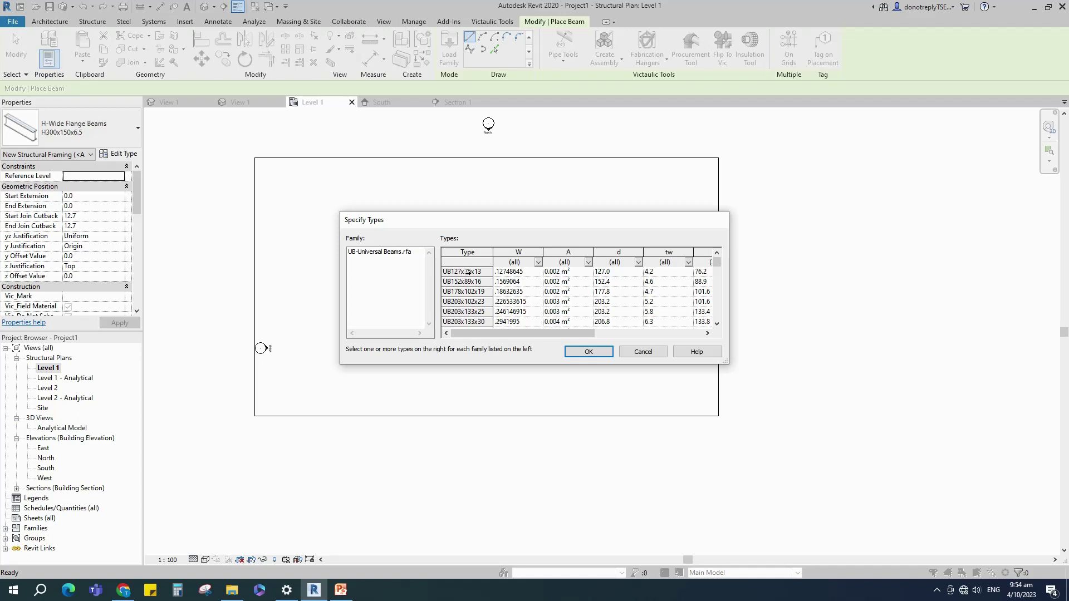
scroll(476, 272, "down", 15)
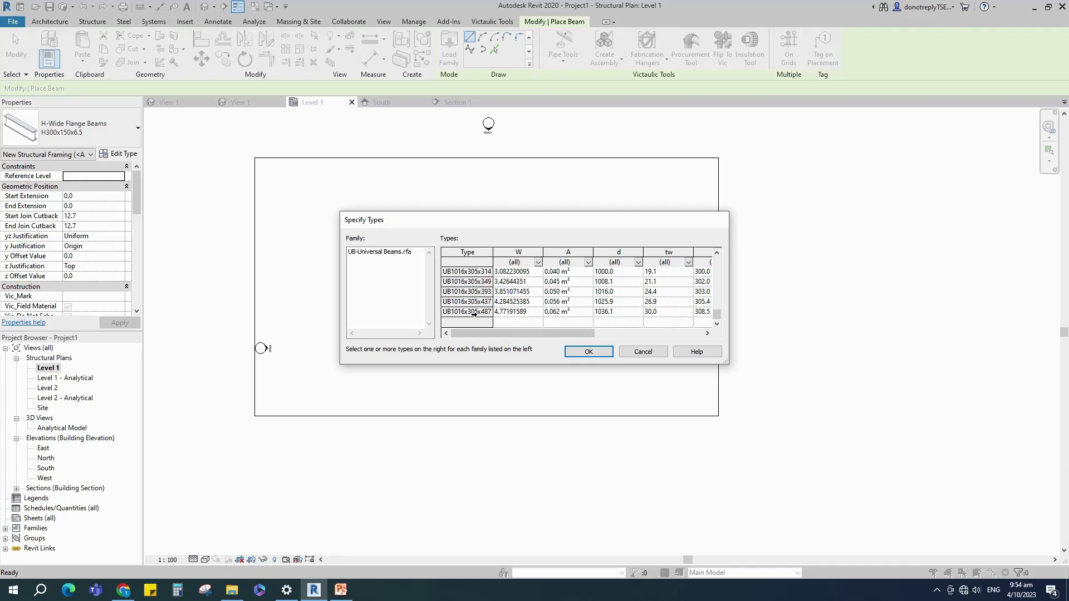
scroll(485, 314, "up", 15)
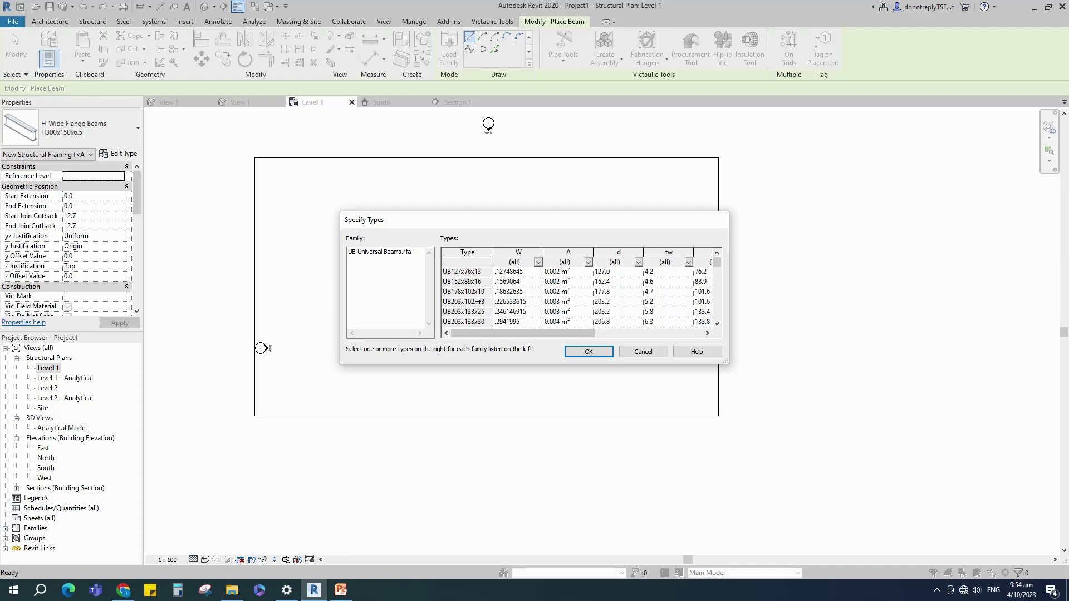
left_click(476, 301)
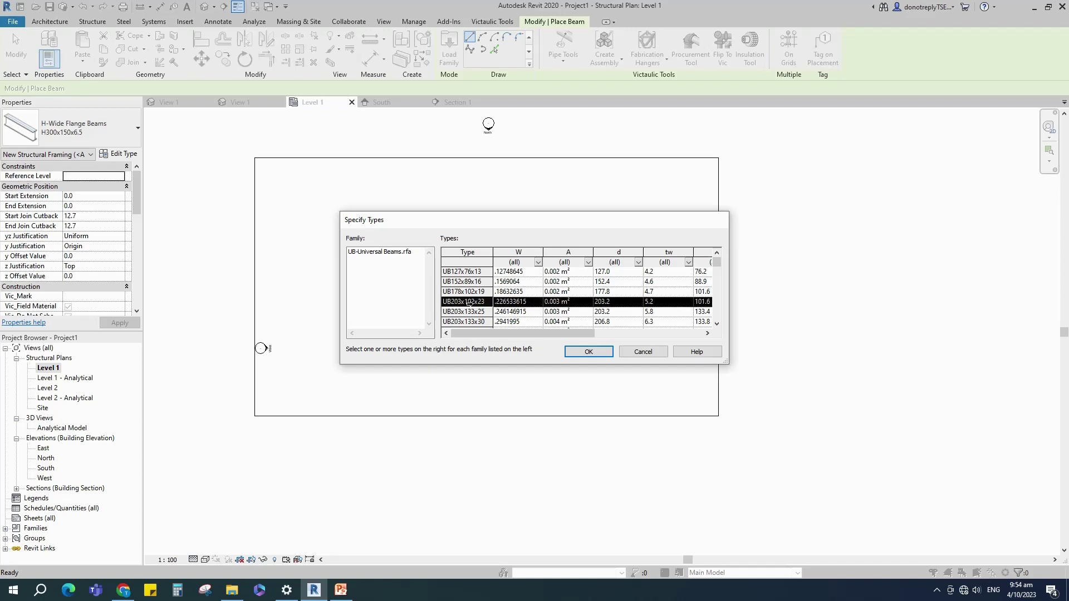
left_click(589, 352)
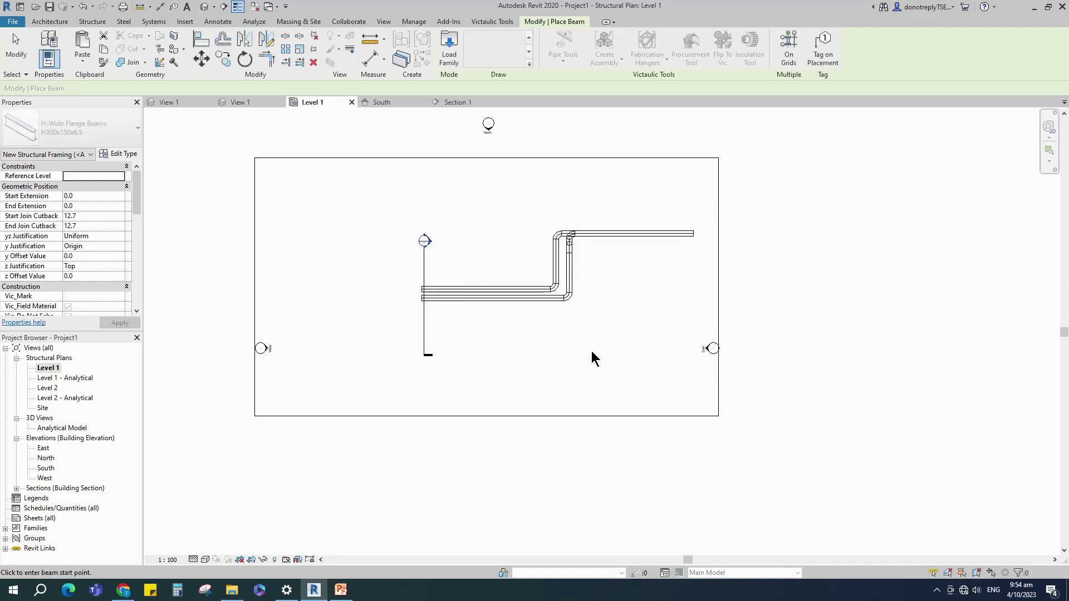
Step: Set the new beam's end extension to 500 mm and its reference level to Level 1
scroll(423, 239, "up", 5)
left_click(36, 206)
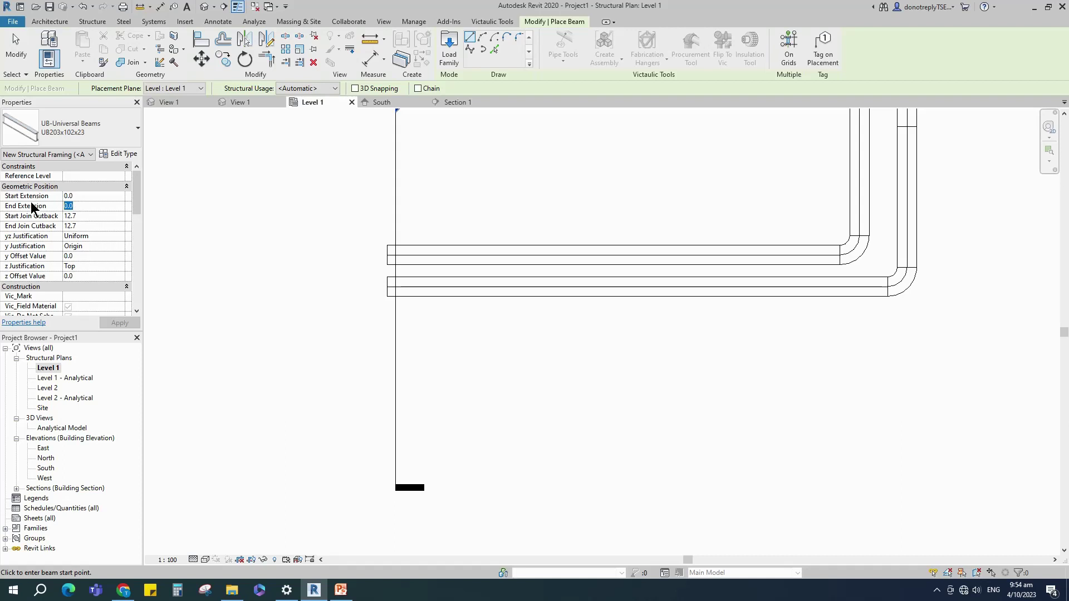
type("500")
left_click(120, 176)
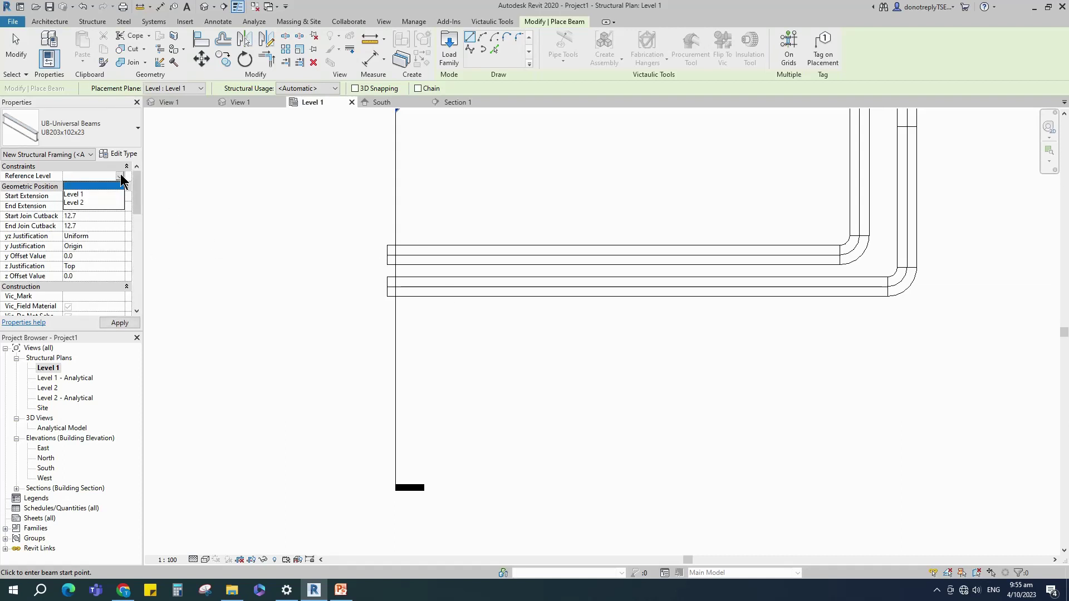
left_click(82, 195)
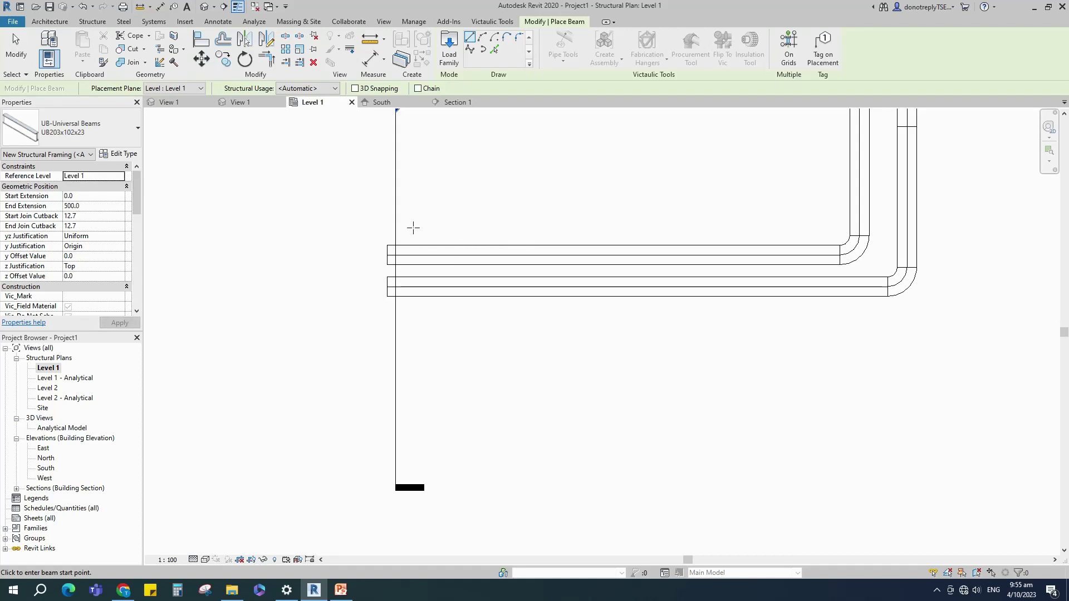
Step: Draw a vertical beam about 2800 mm long across both pipes, just beside the section line
left_click(413, 227)
left_click(413, 331)
scroll(464, 331, "up", 1)
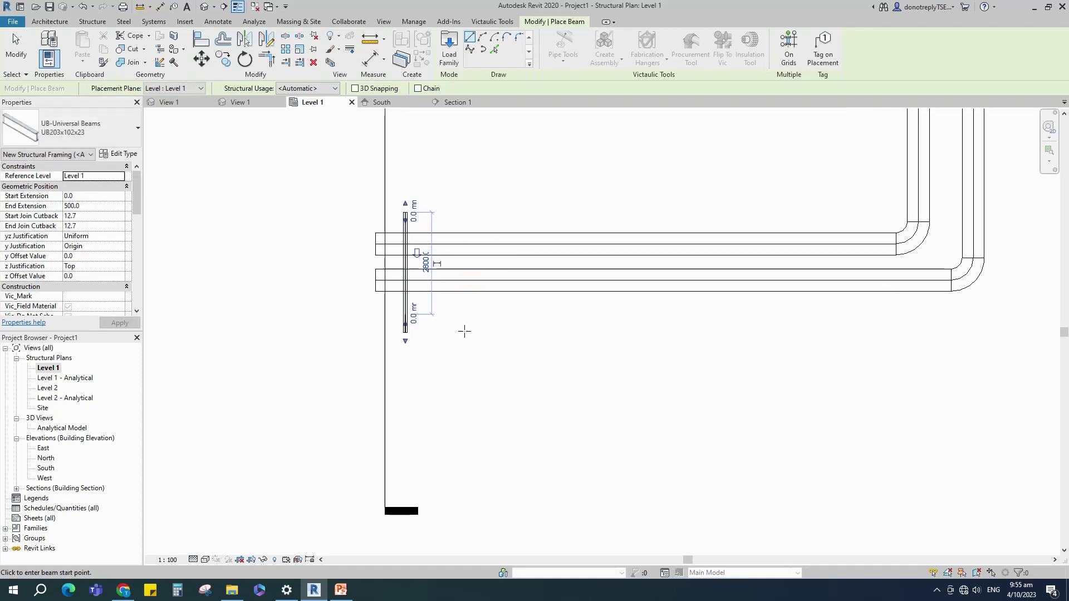
key("Escape")
scroll(398, 345, "down", 1)
Step: Open the view of the section line that crosses the two pipes
left_click(390, 369)
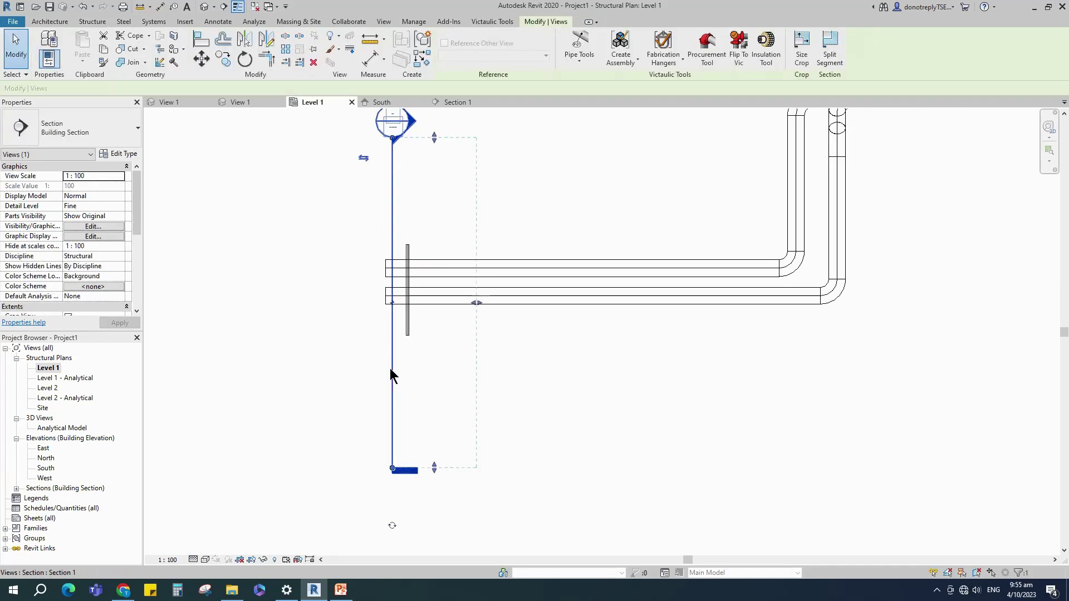
right_click(390, 368)
left_click(438, 140)
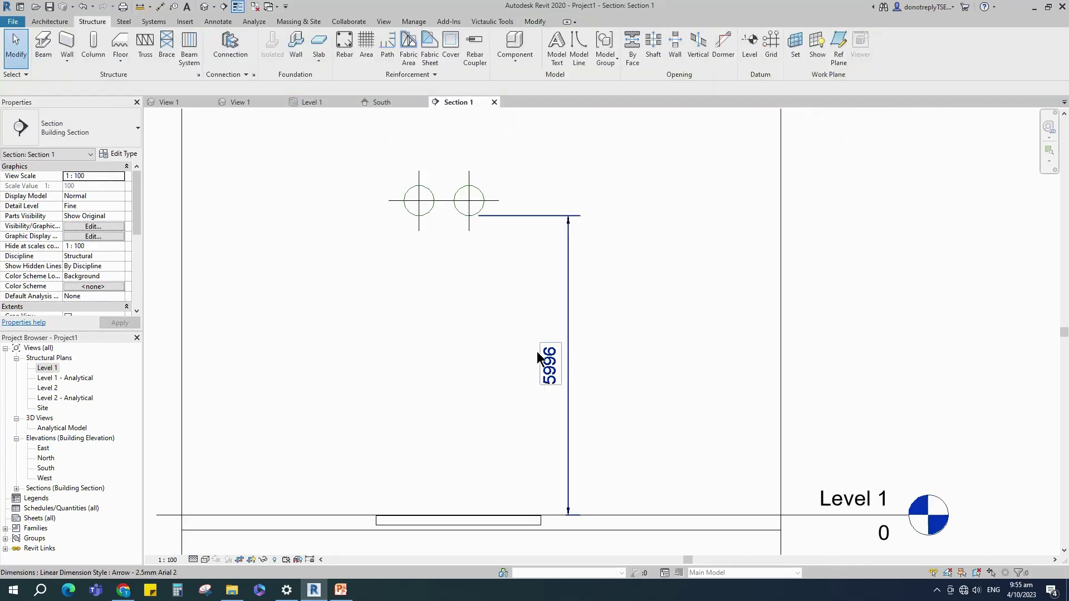
Step: Set the beam's start and end level offsets to 5996 mm and check its contact with the pipe bottom
left_click(446, 472)
scroll(479, 425, "down", 1)
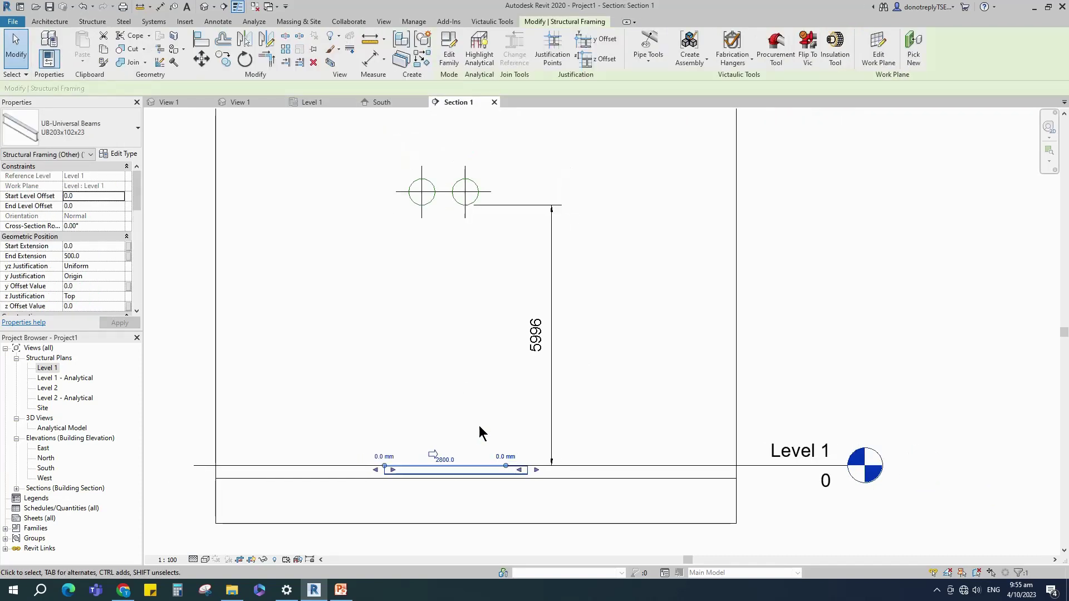
left_click(75, 197)
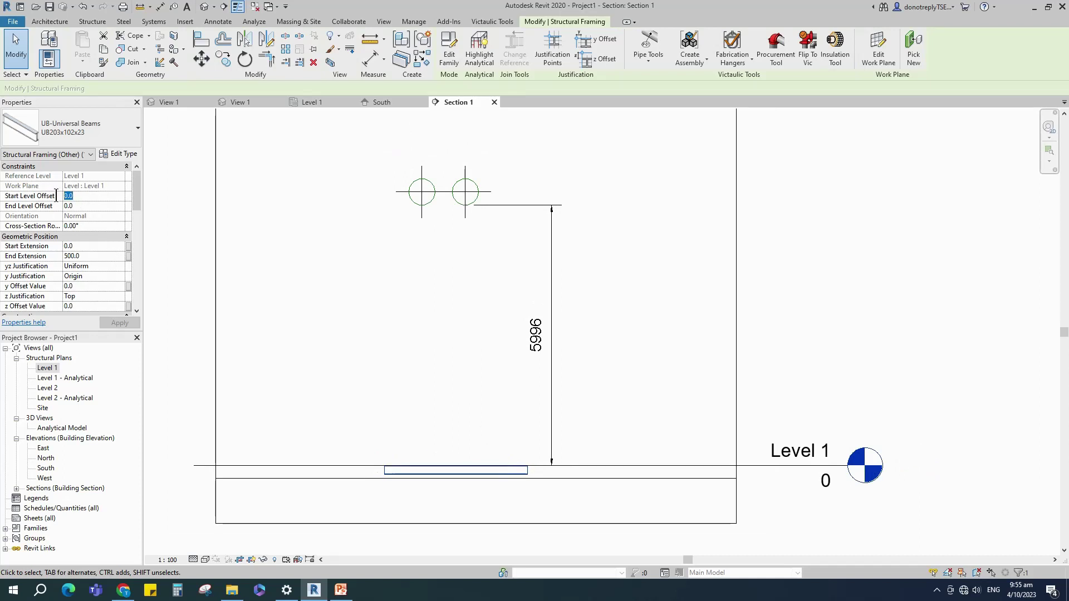
type("5996")
key("Return")
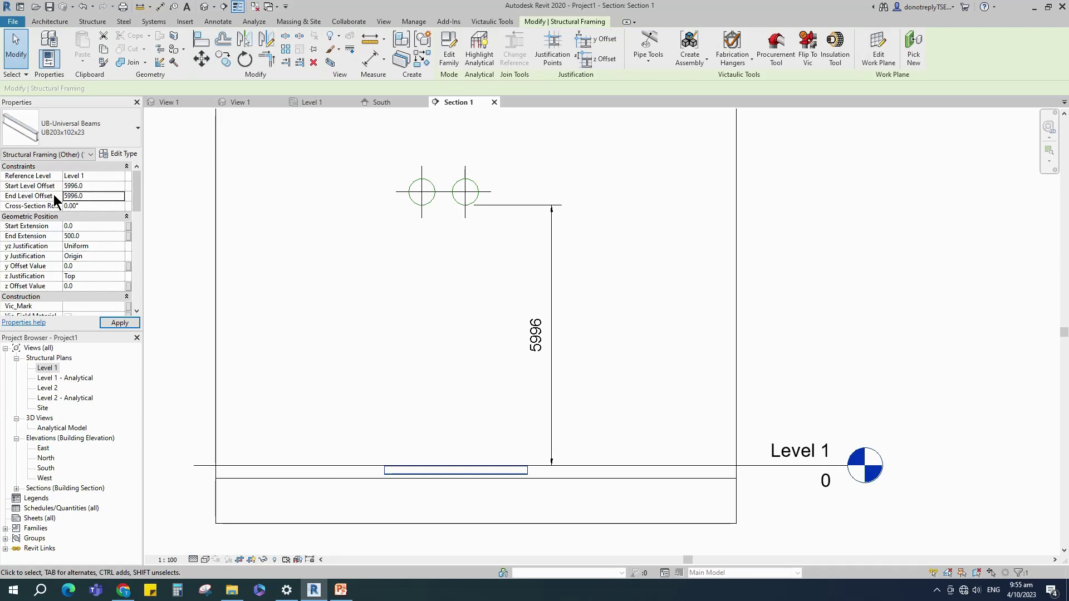
left_click(120, 323)
left_click(599, 281)
scroll(550, 203, "up", 3)
scroll(483, 271, "up", 5)
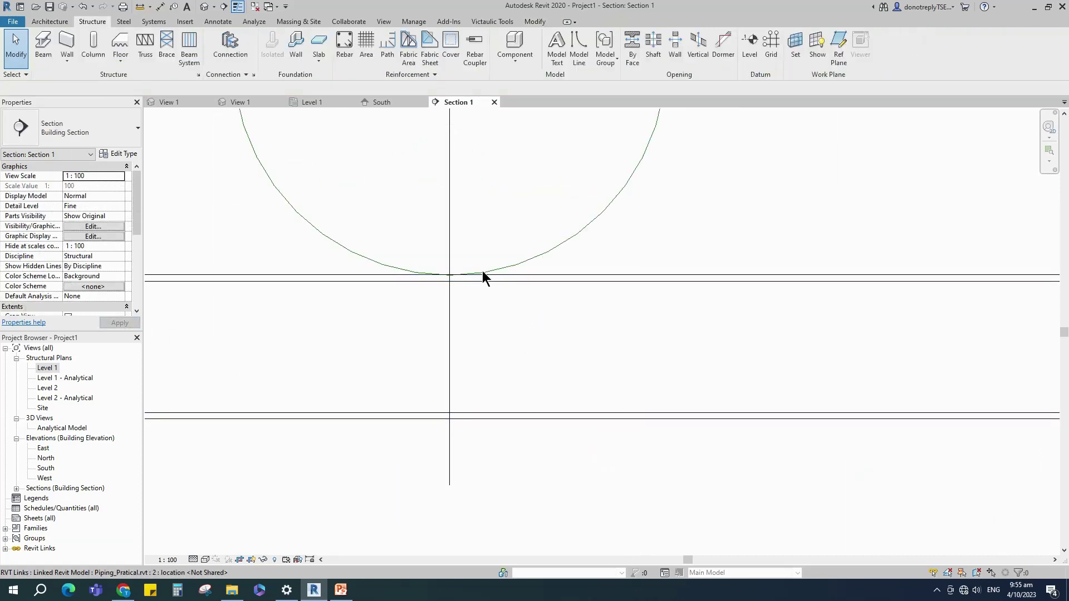
scroll(473, 272, "down", 2)
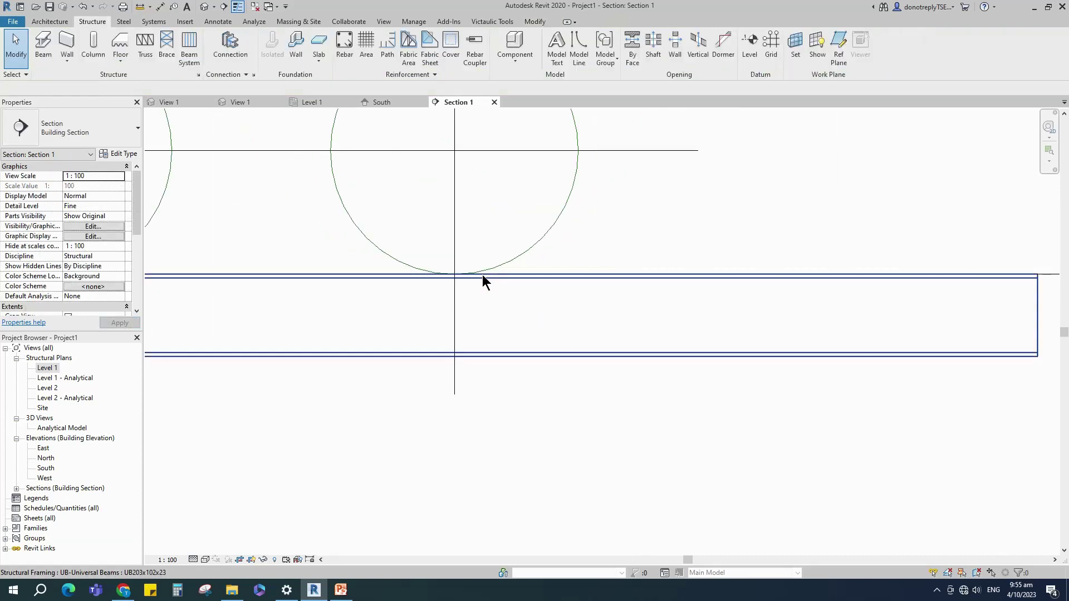
Step: Set the beam's start and end level offsets to 5980 mm
left_click(517, 352)
scroll(509, 302, "down", 4)
left_click_drag(72, 185, 85, 190)
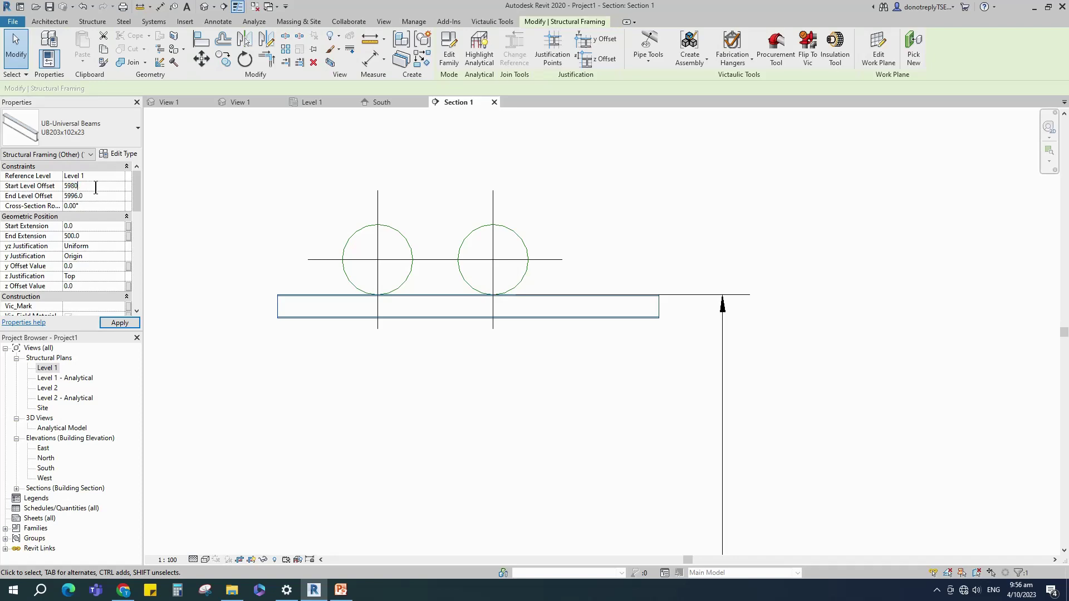
left_click_drag(83, 196, 73, 204)
type("0")
key("Return")
left_click(119, 325)
left_click(495, 395)
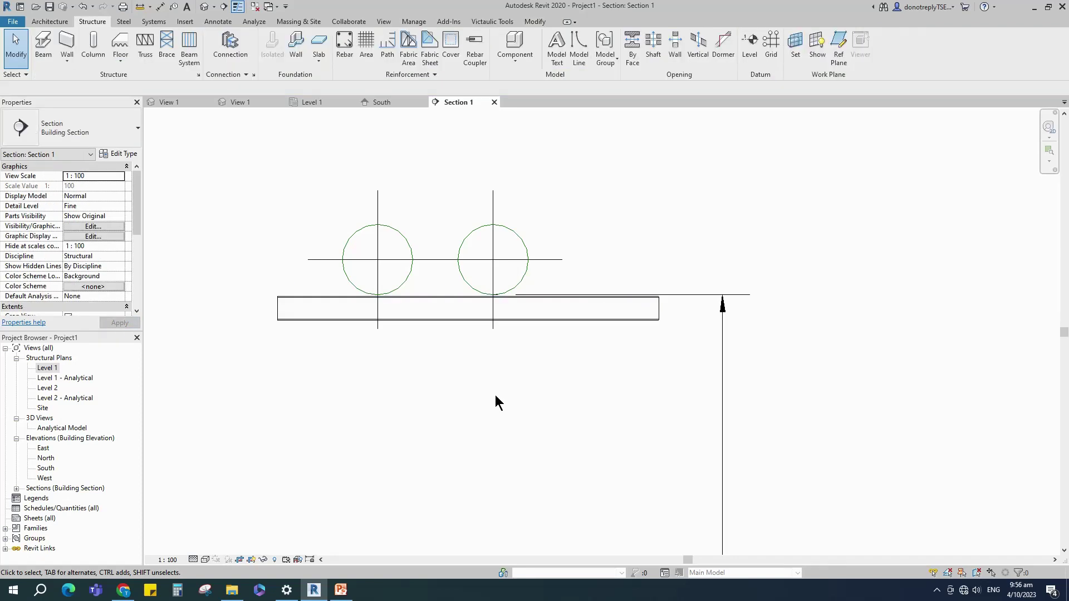
Step: Place an aligned dimension for the gap between the beam's top and the detail line beneath the right pipe
key("d")
key("i")
scroll(485, 265, "up", 3)
scroll(325, 268, "up", 3)
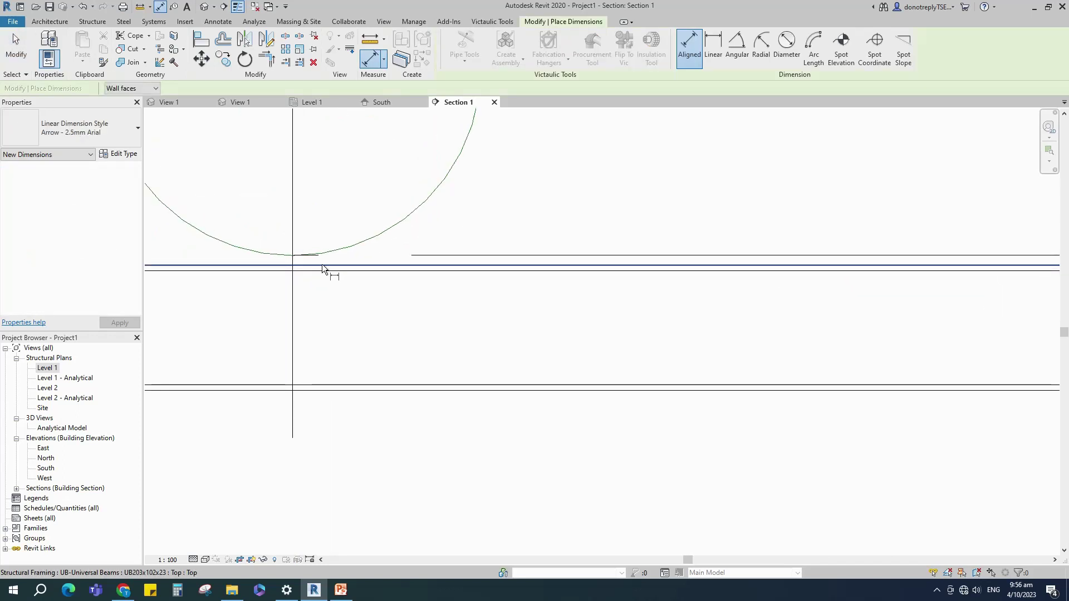
left_click(322, 264)
scroll(312, 253, "down", 5)
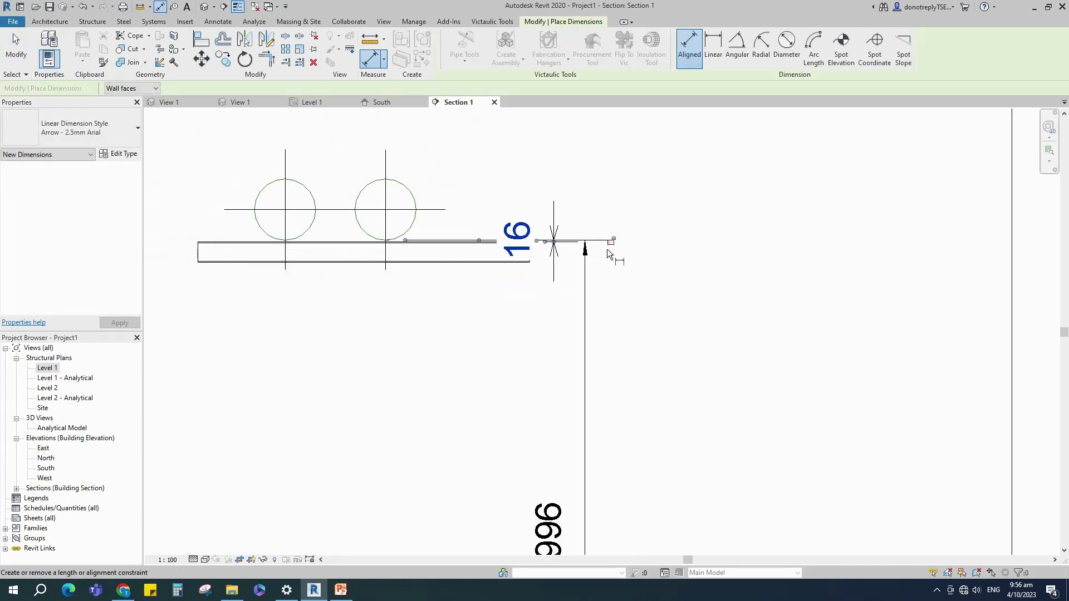
key("Escape")
key("Escape")
scroll(727, 316, "down", 2)
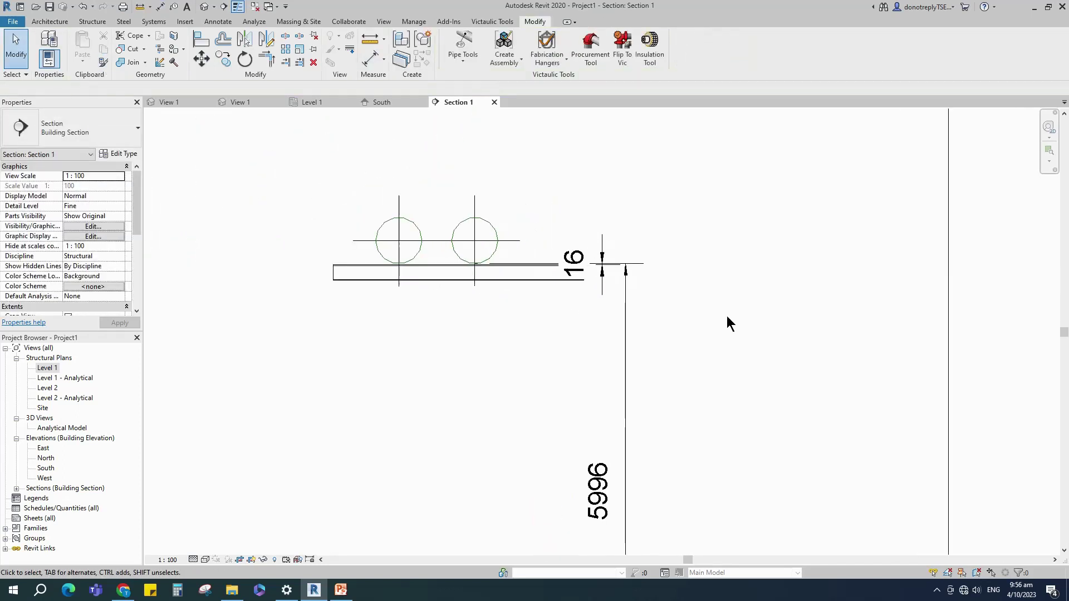
Step: For a structural column in the Level 1 plan, open the UC-Universal Columns-Column family from the Singapore library's Structural Columns Steel folder
left_click(313, 102)
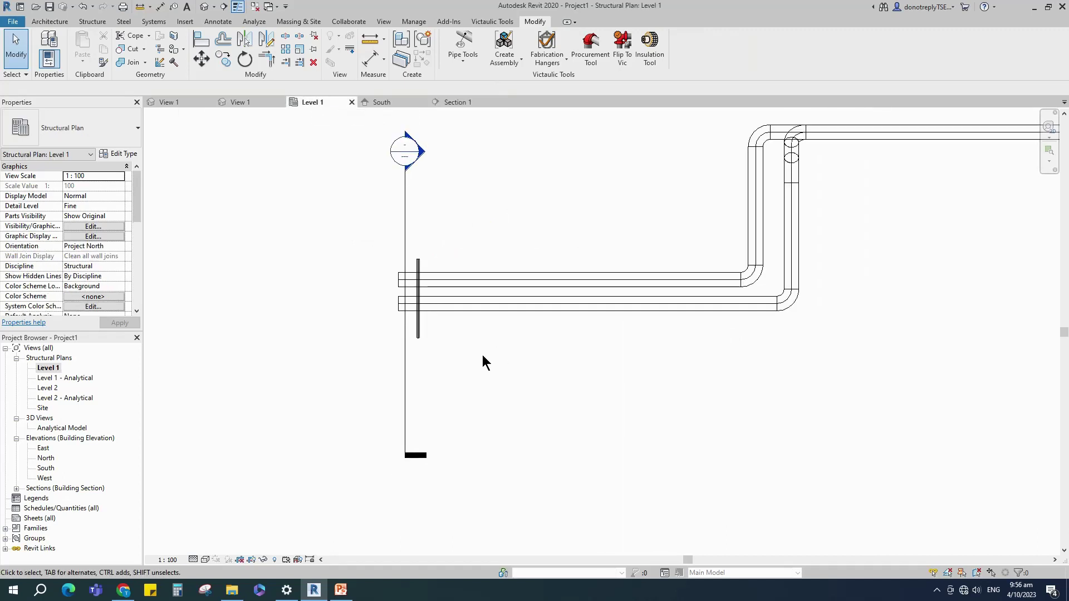
left_click(92, 21)
left_click(93, 50)
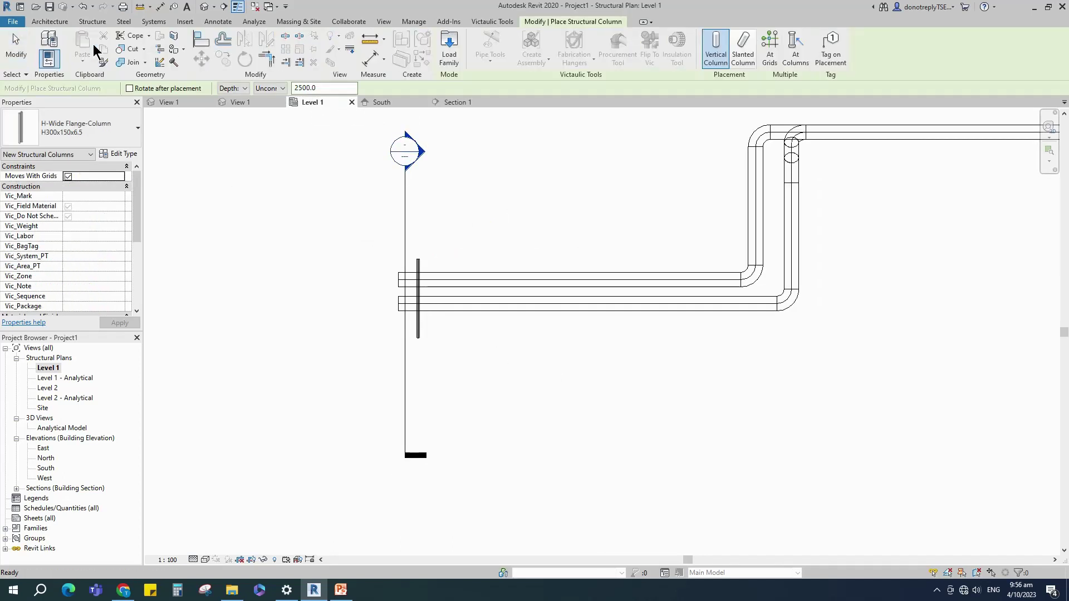
left_click(103, 123)
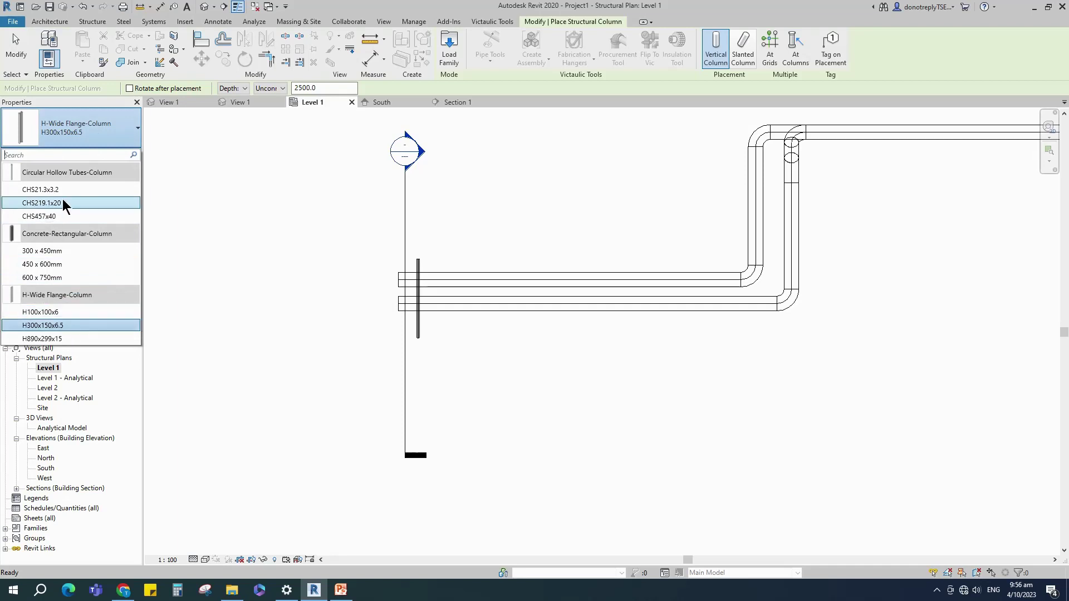
left_click(455, 54)
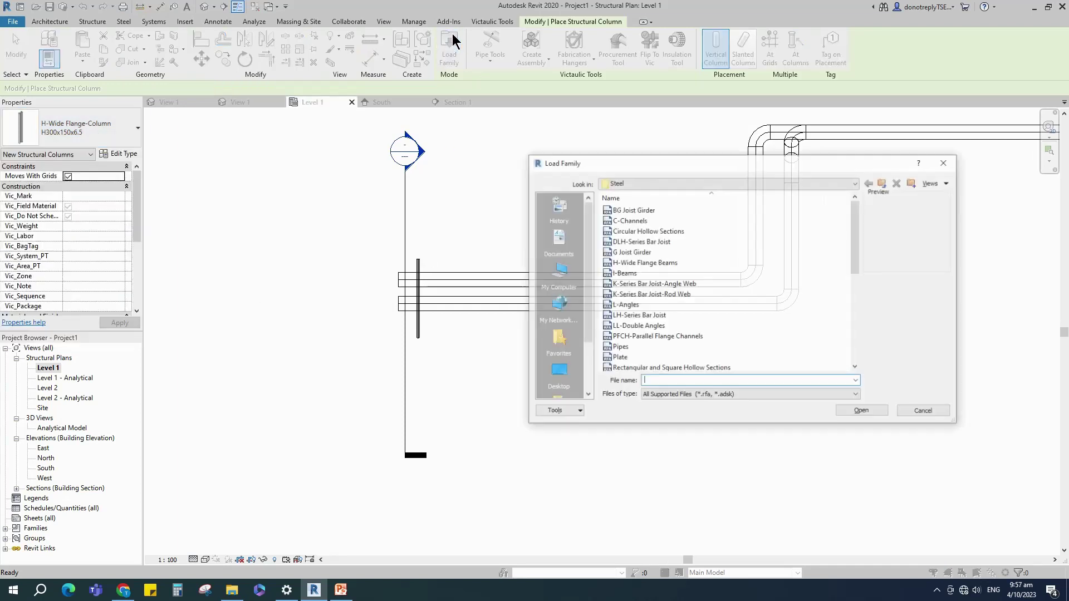
left_click(625, 179)
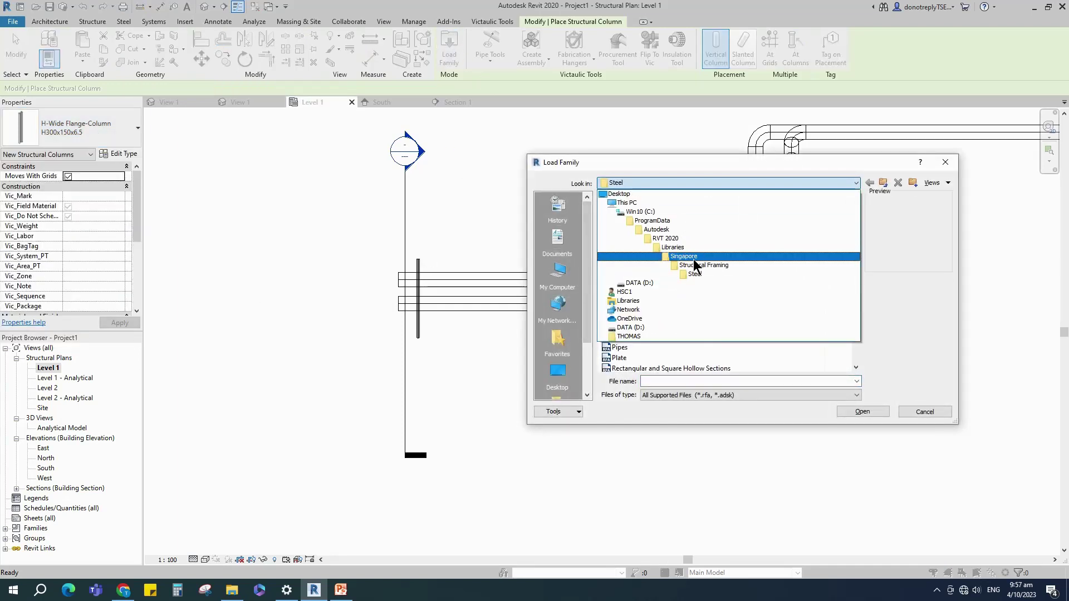
left_click(691, 257)
scroll(679, 296, "down", 8)
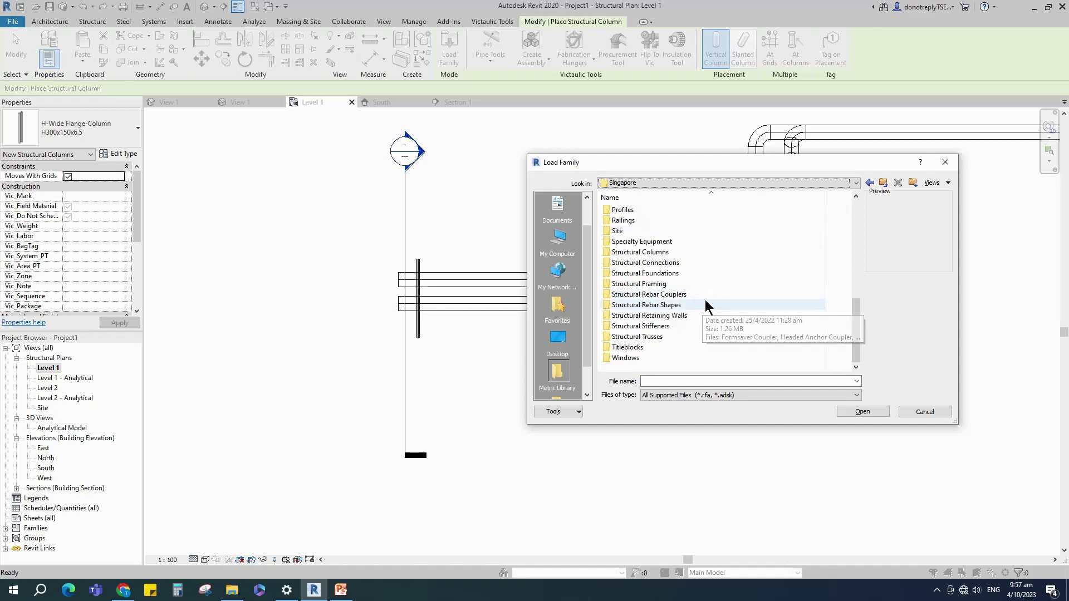
double_click(664, 254)
double_click(618, 230)
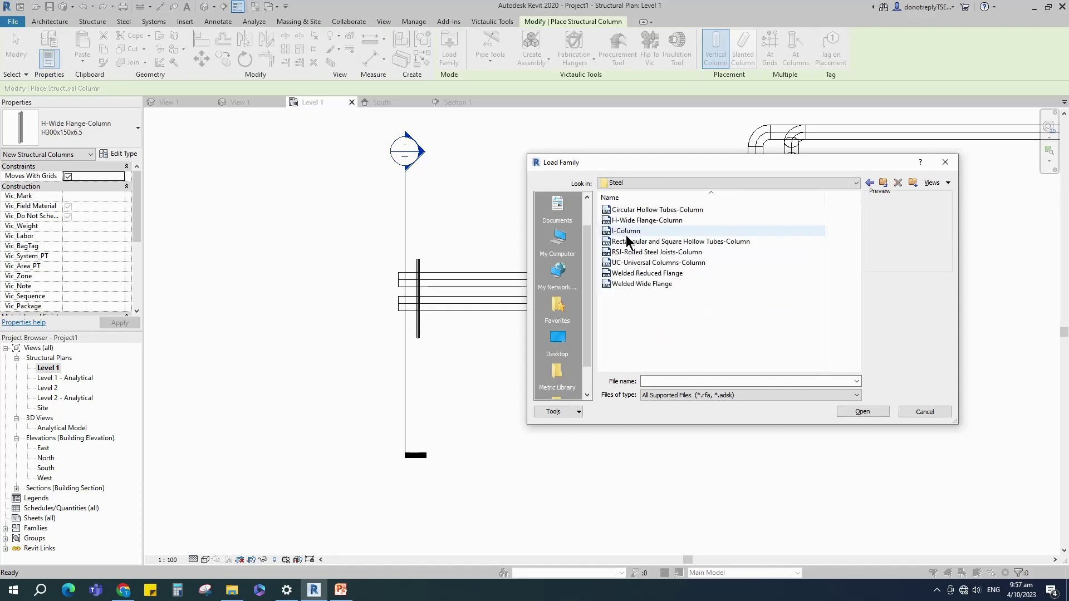
left_click(658, 264)
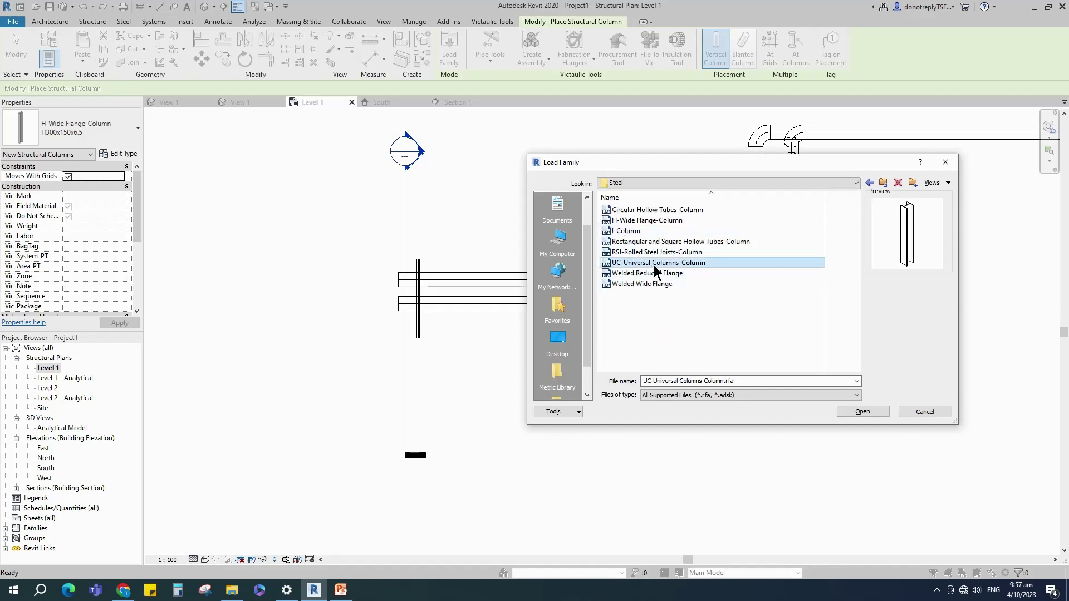
left_click(863, 411)
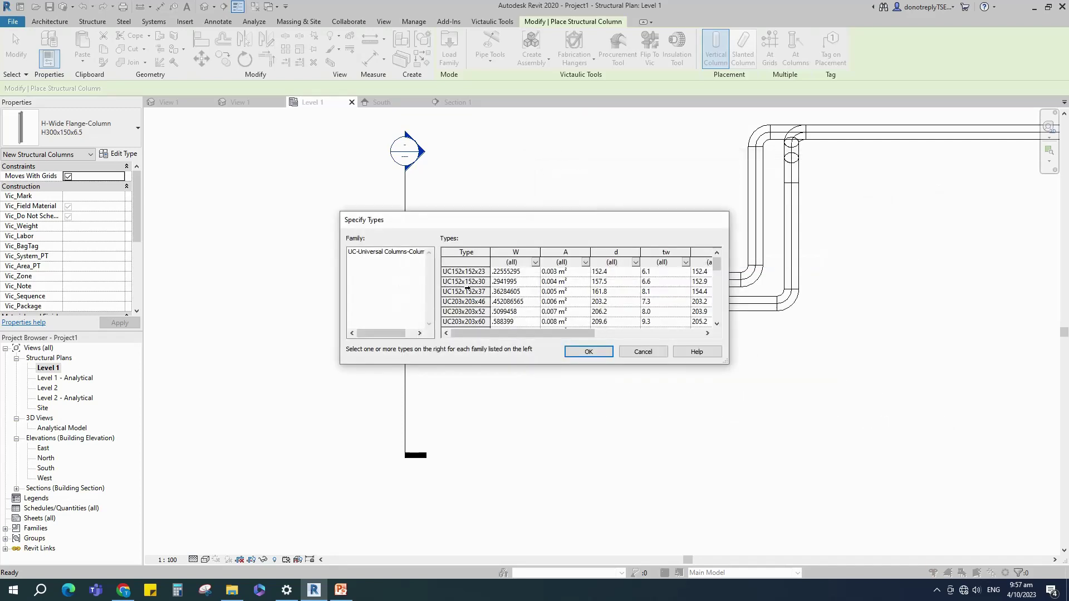
Step: Load the UC152x152x23 type of the universal column family
scroll(465, 279, "down", 10)
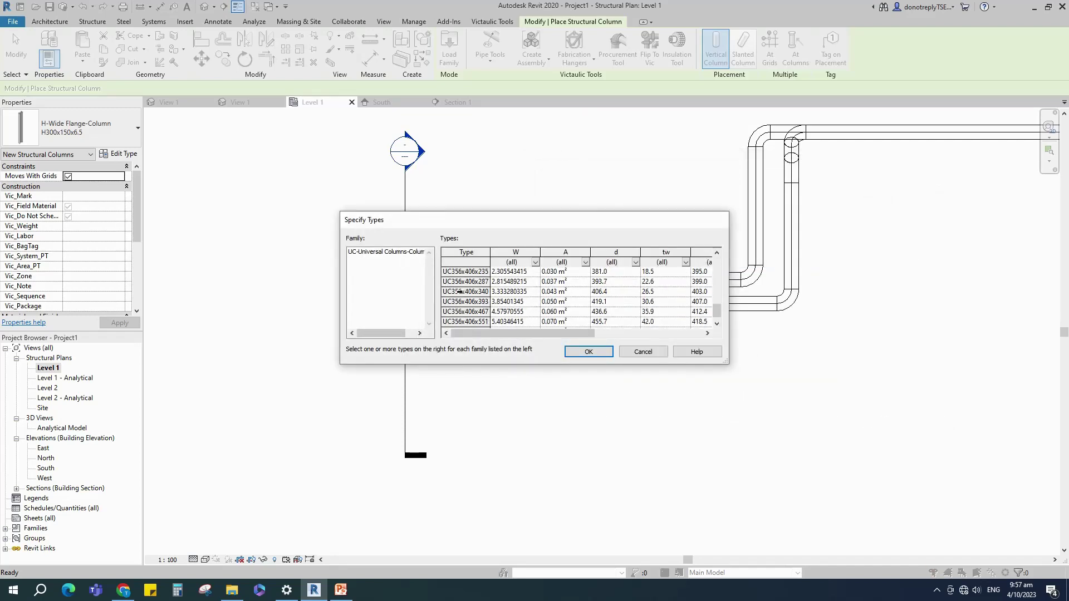
scroll(472, 315, "up", 10)
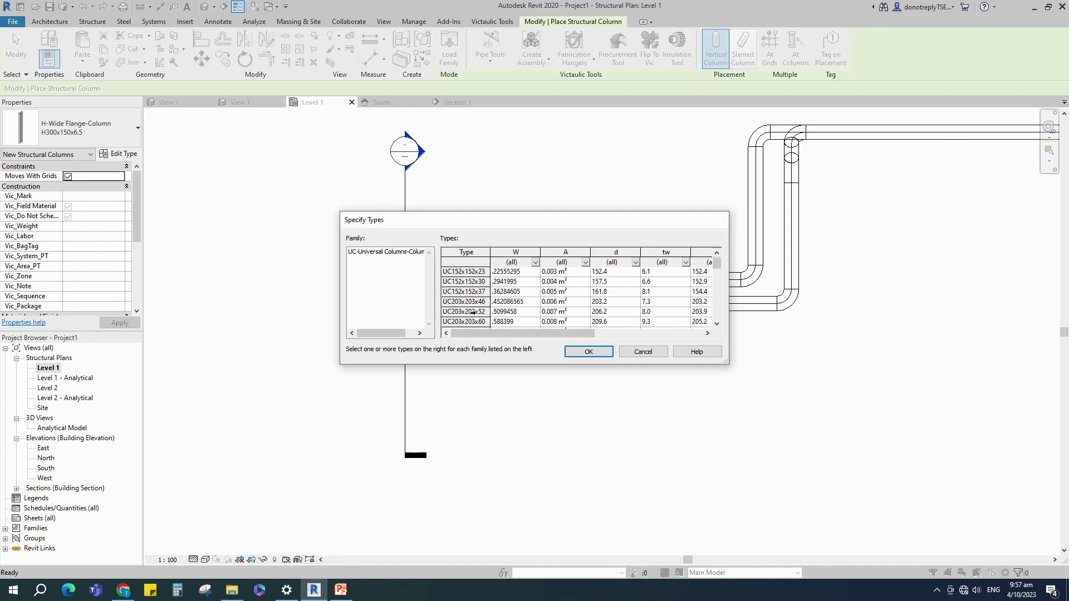
left_click(463, 271)
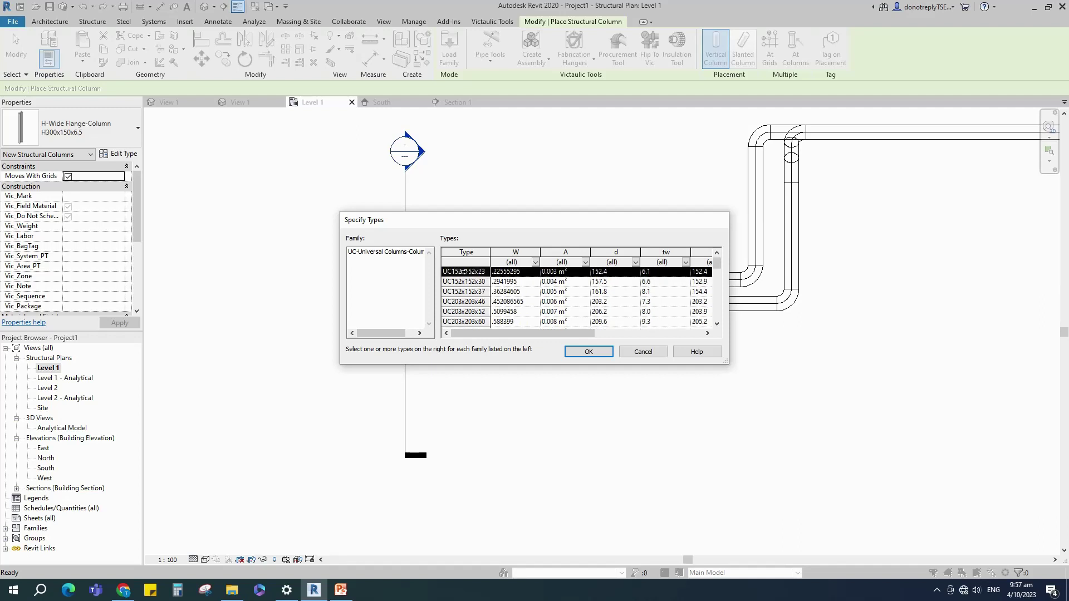
left_click(585, 352)
Step: Place UC152x152x23 columns at both ends of the beam, with their height set up to Level 2
left_click(246, 88)
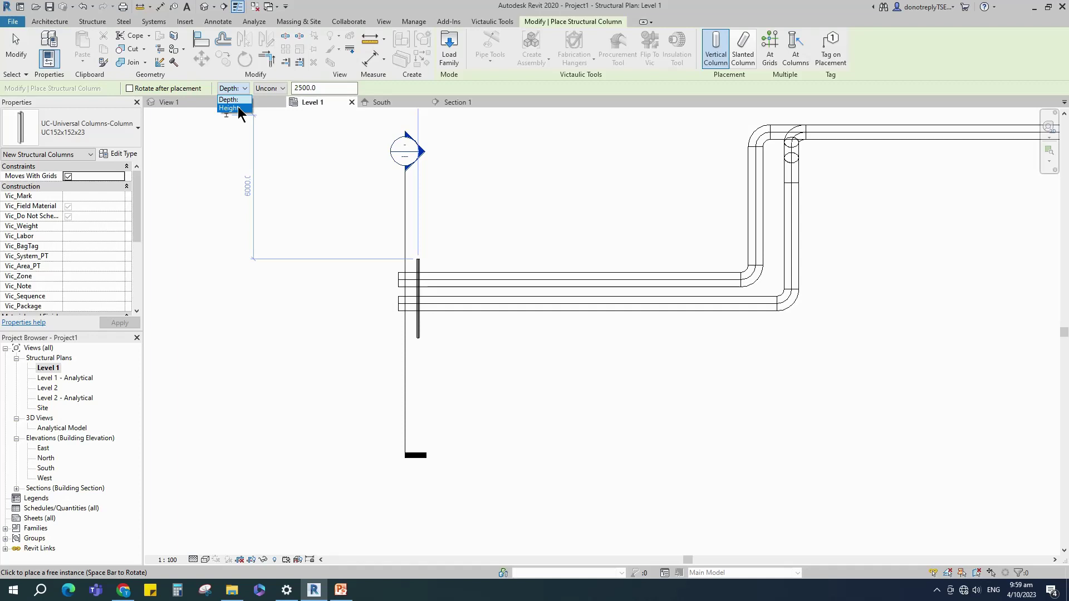
left_click(231, 108)
left_click(281, 87)
scroll(412, 290, "up", 5)
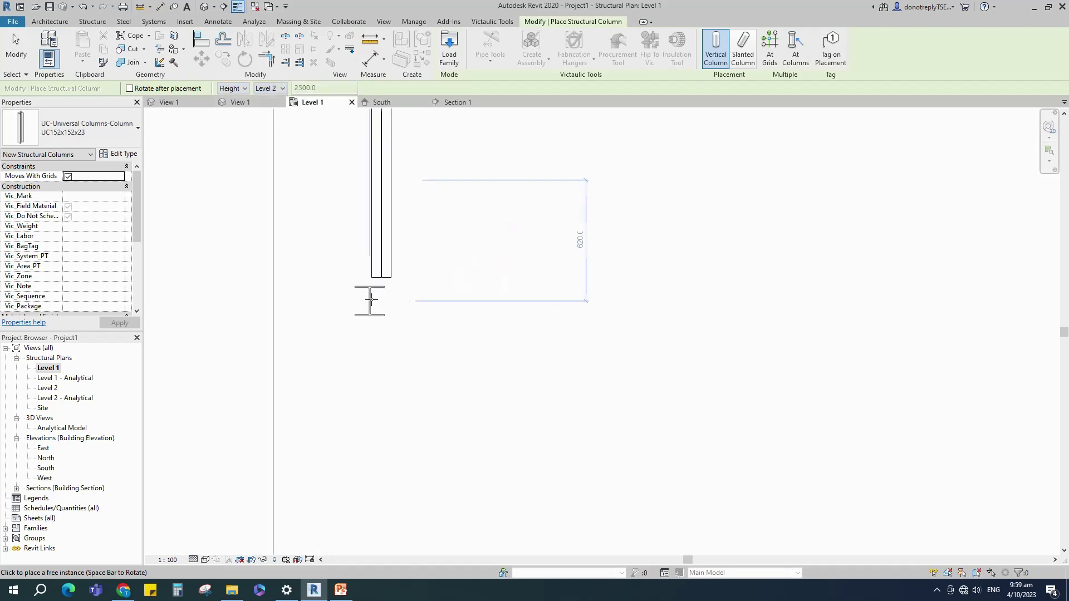
scroll(410, 202, "up", 7)
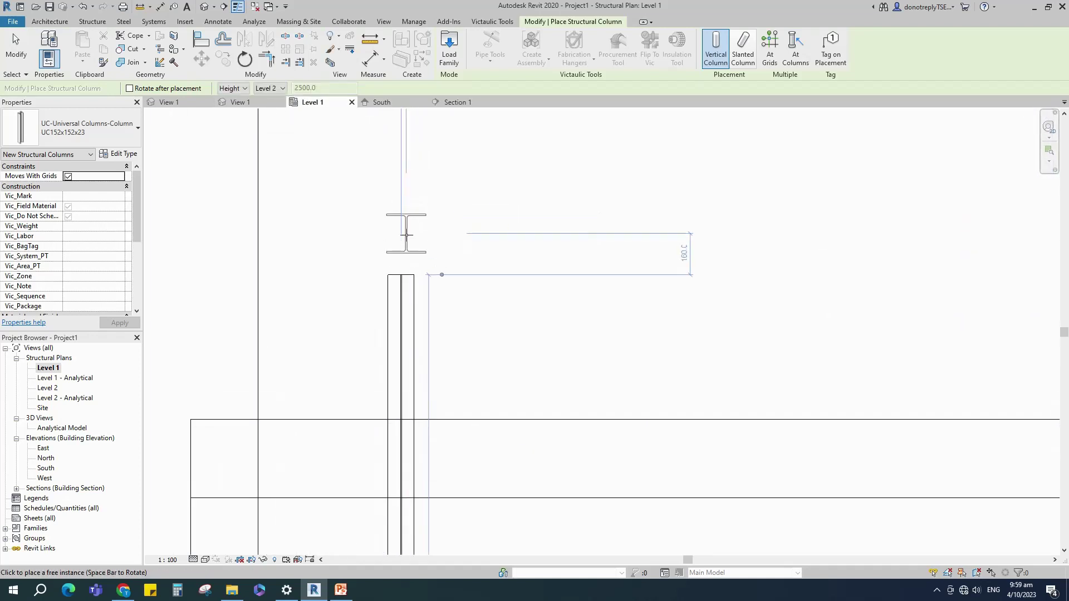
left_click(402, 253)
scroll(458, 282, "down", 2)
key("Escape")
key("Escape")
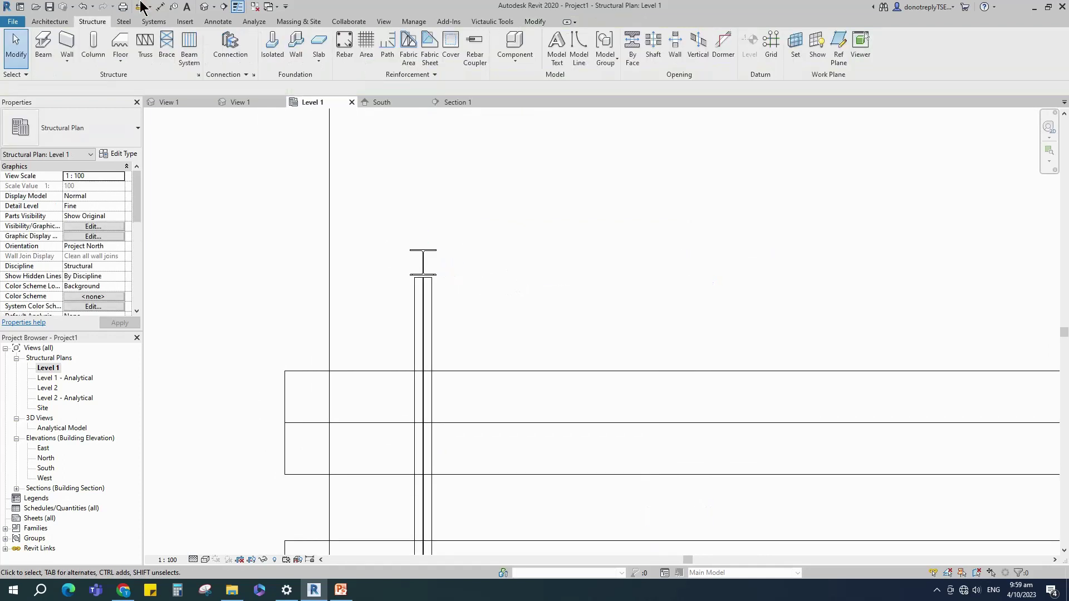
Step: Align the webs of both columns with the beam's centre line
left_click(534, 21)
left_click(201, 41)
scroll(416, 309, "up", 2)
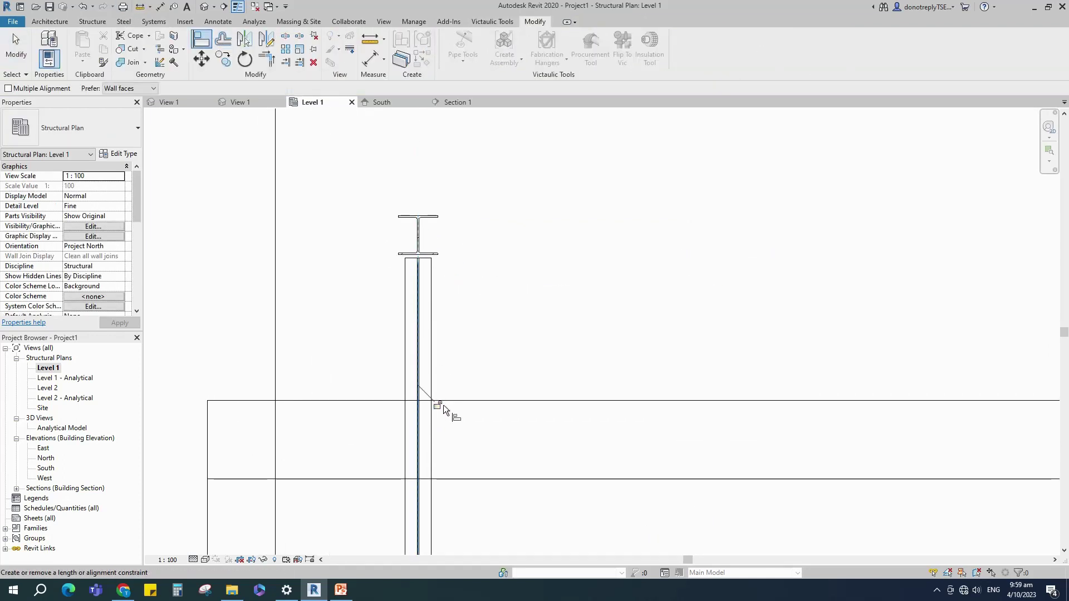
scroll(427, 130, "down", 3)
scroll(432, 374, "up", 2)
left_click(419, 394)
scroll(418, 458, "up", 2)
scroll(424, 456, "up", 2)
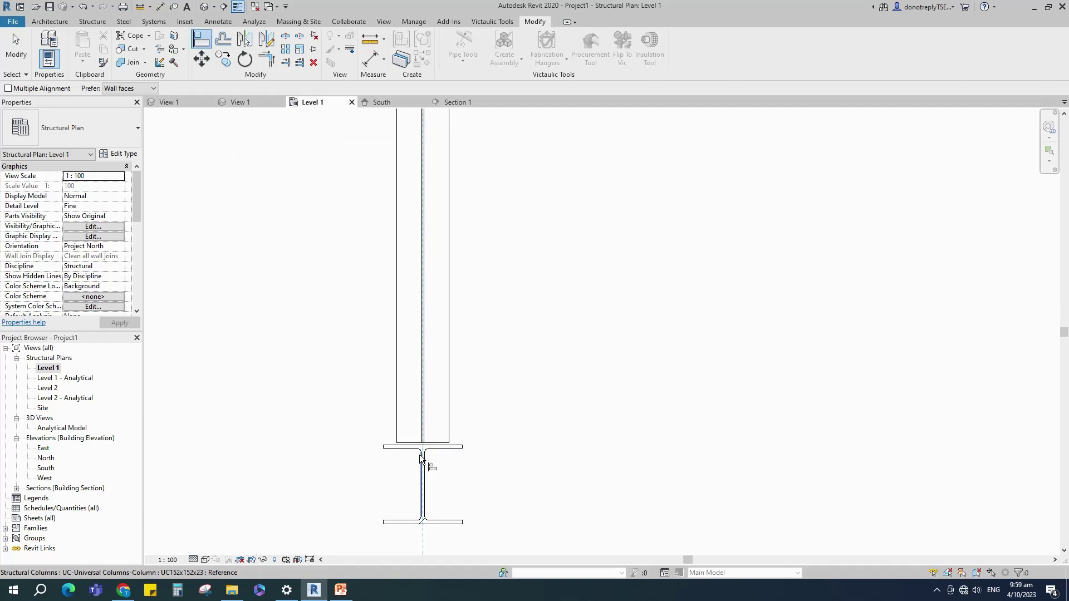
left_click(420, 455)
scroll(526, 339, "down", 3)
key("Escape")
key("Escape")
Step: In the Section 1 view, place an aligned dimension from the beam's underside down to Level 1
left_click(459, 102)
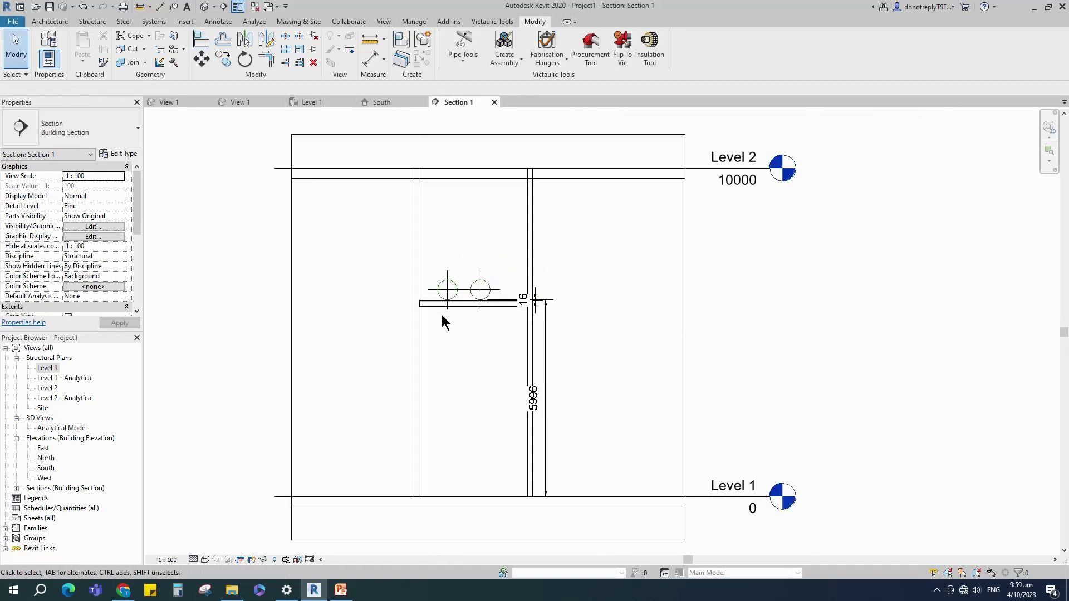
scroll(432, 343, "down", 1)
scroll(457, 379, "up", 4)
left_click(605, 426)
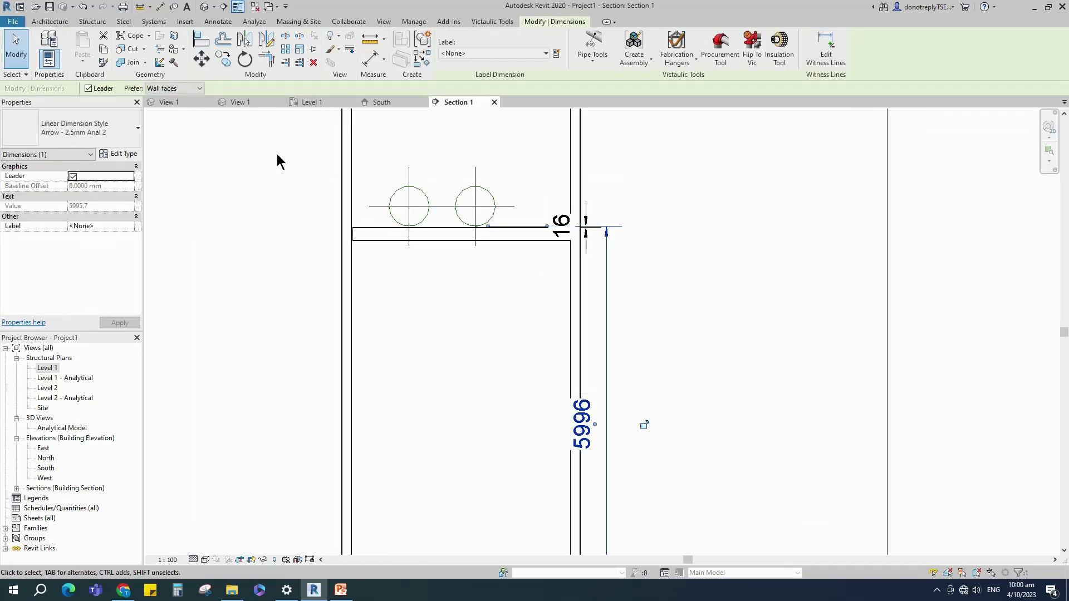
left_click(411, 61)
scroll(380, 272, "up", 2)
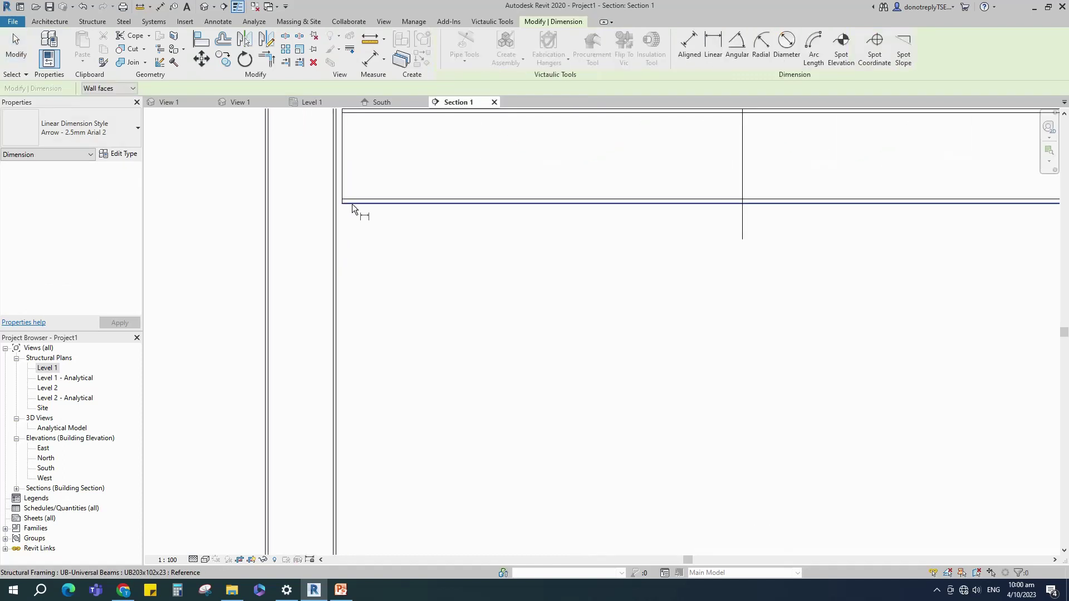
scroll(389, 201, "down", 3)
left_click(423, 200)
scroll(423, 200, "down", 3)
scroll(374, 301, "up", 2)
left_click(406, 418)
scroll(363, 342, "down", 3)
left_click(358, 317)
scroll(401, 389, "down", 2)
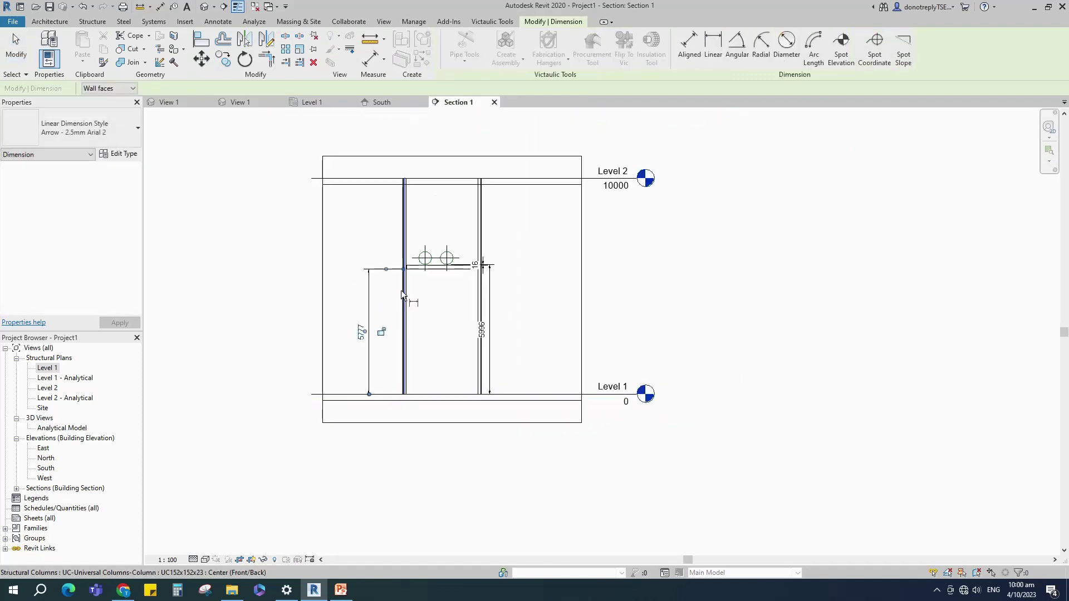
Step: Dimension the distance between Level 2 and the underside of its slab
scroll(391, 203, "up", 6)
left_click(360, 142)
left_click(358, 155)
scroll(373, 192, "up", 1)
left_click(292, 233)
scroll(278, 245, "down", 2)
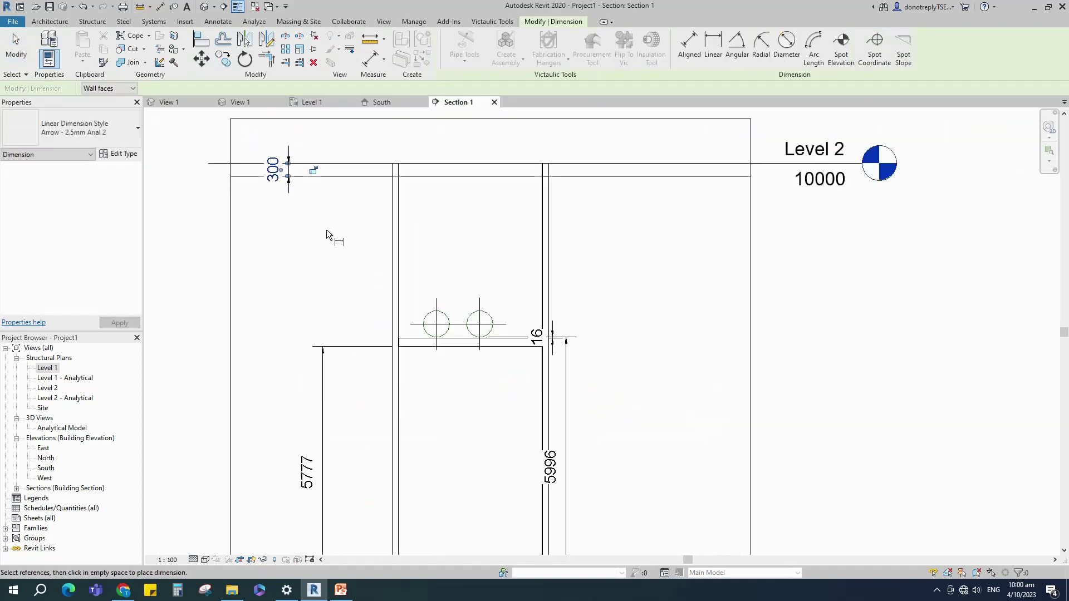
key("Escape")
key("Escape")
Step: Set both columns' base offset to 5777 mm and top offset to -300 mm
scroll(499, 225, "down", 3)
left_click_drag(557, 225, 401, 251)
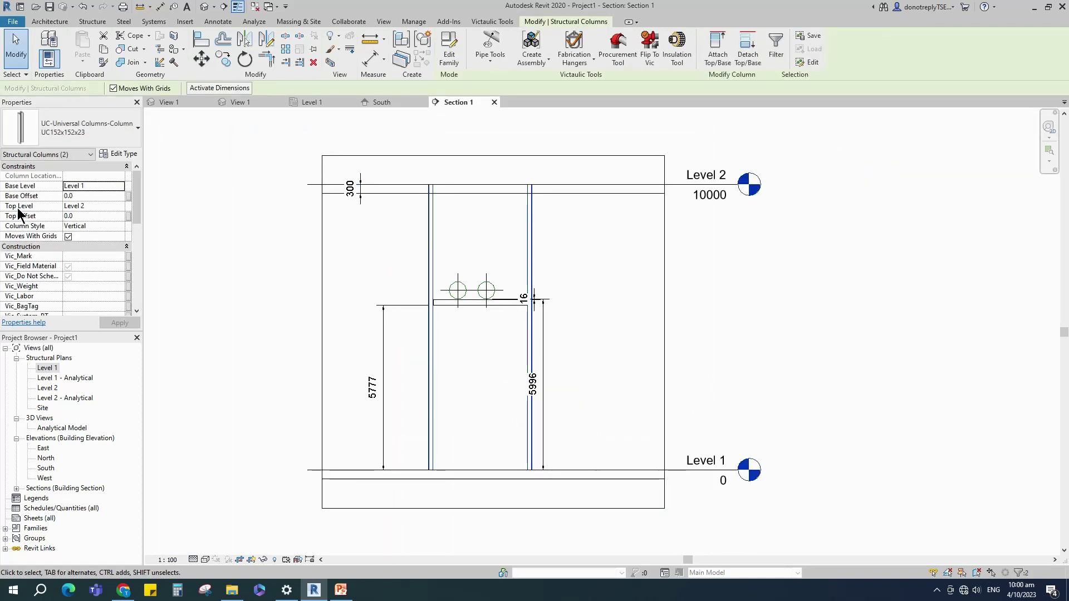
left_click(70, 195)
type("5777")
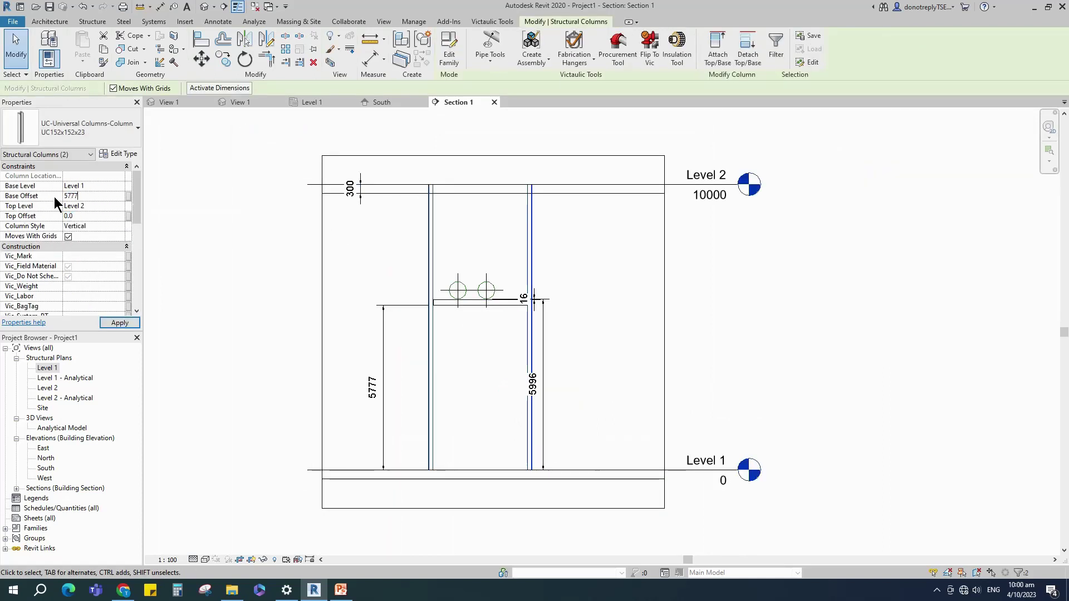
key("Tab")
type("-")
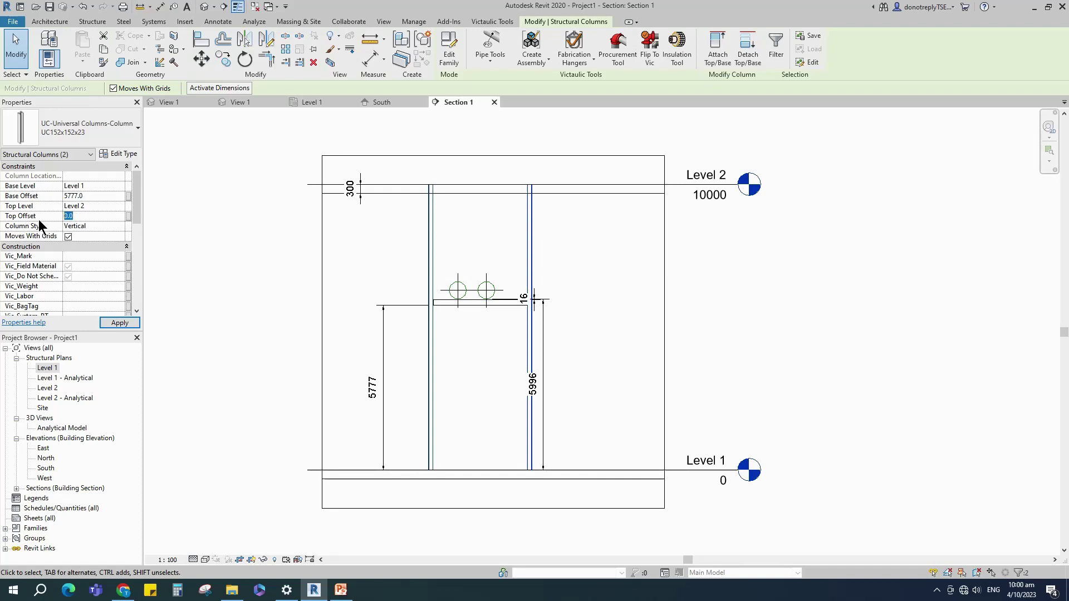
type("300")
left_click(119, 322)
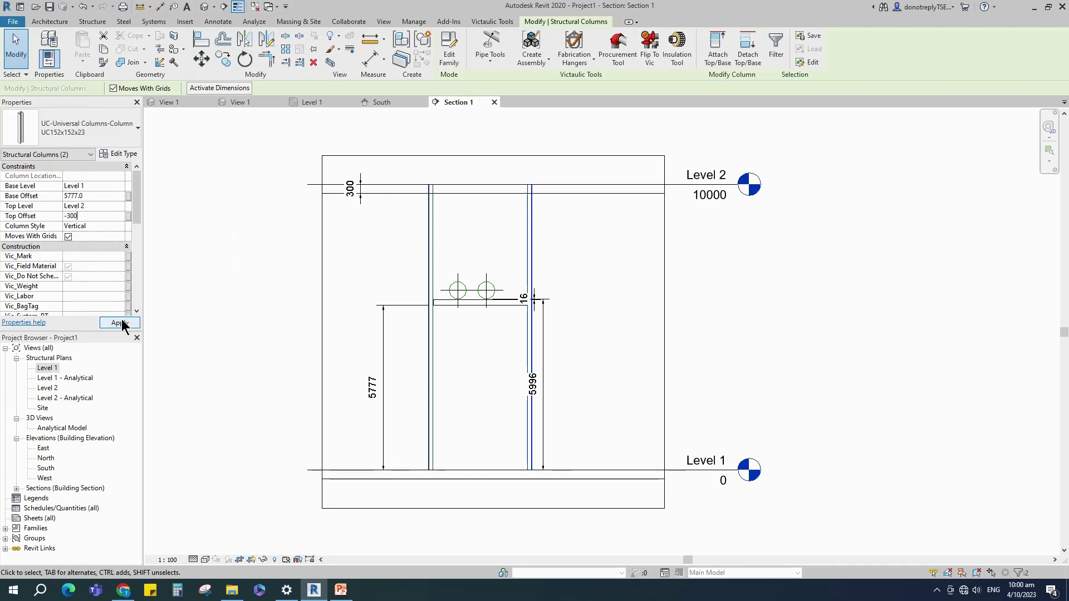
Step: Move the 16 mm gap dimension clear of the right column and check the columns' fit against beam and slab
scroll(536, 293, "up", 5)
left_click(546, 303)
key("Escape")
scroll(557, 430, "down", 3)
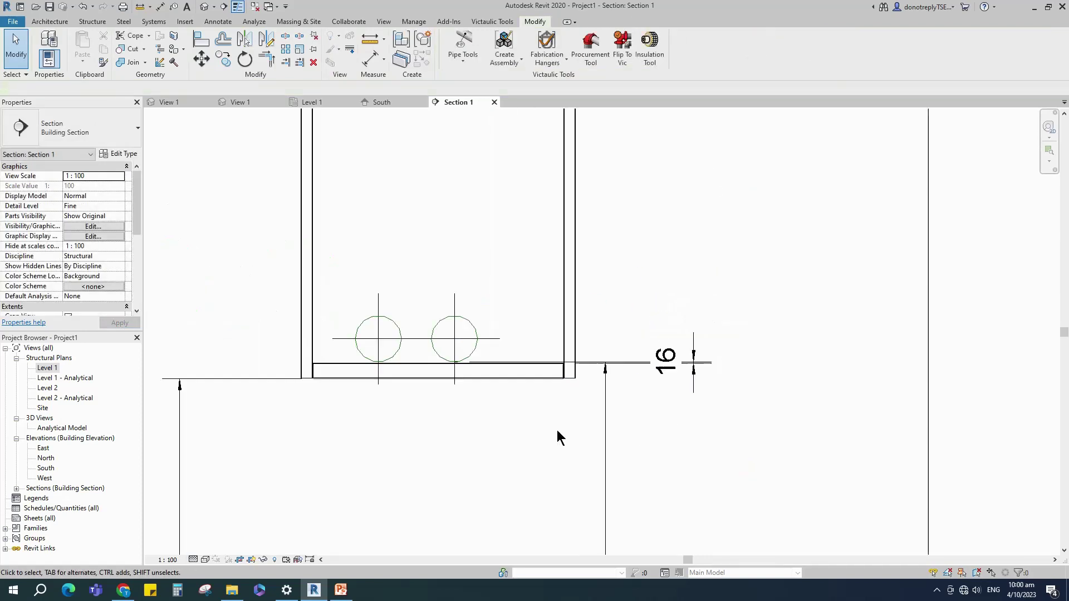
scroll(469, 444, "down", 1)
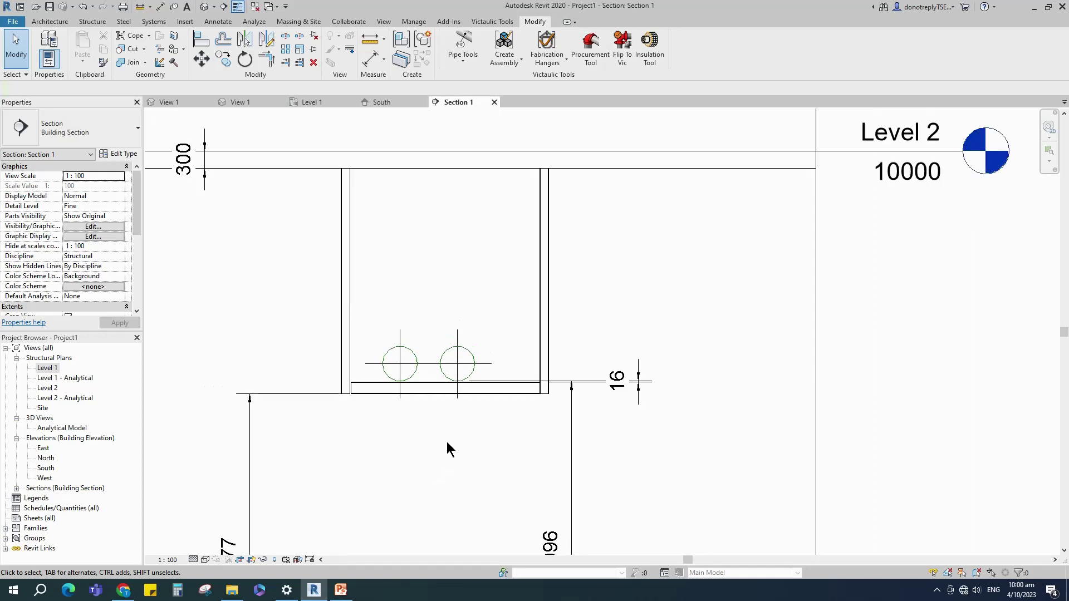
Step: Place an aligned dimension from the right pipe's centre to the inner face of the right column
left_click(369, 57)
scroll(456, 384, "up", 5)
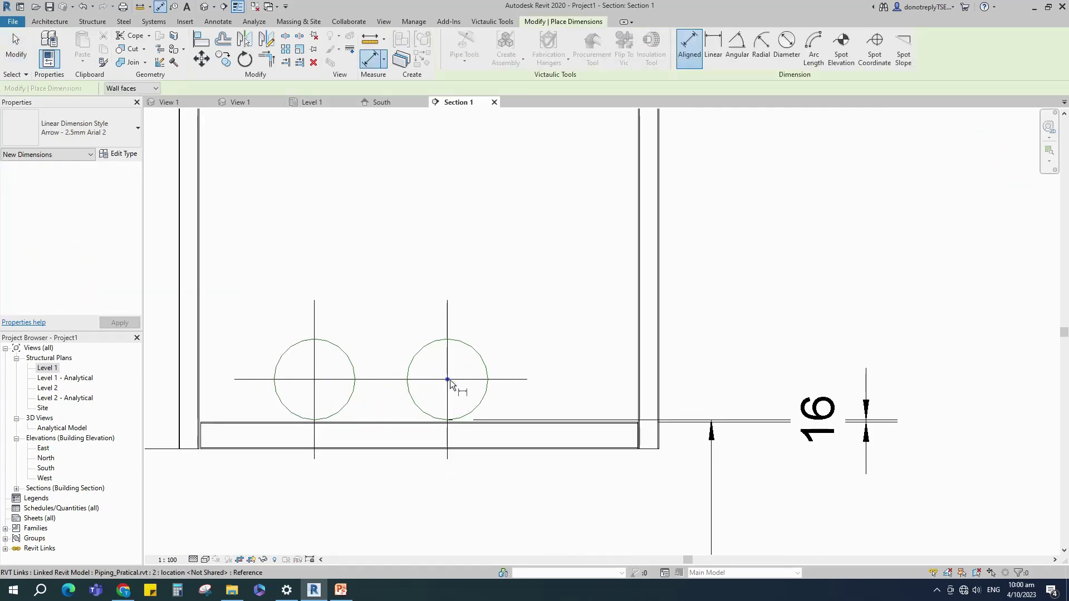
left_click(448, 380)
scroll(450, 379, "down", 3)
scroll(544, 328, "up", 6)
scroll(536, 322, "down", 3)
scroll(538, 326, "up", 3)
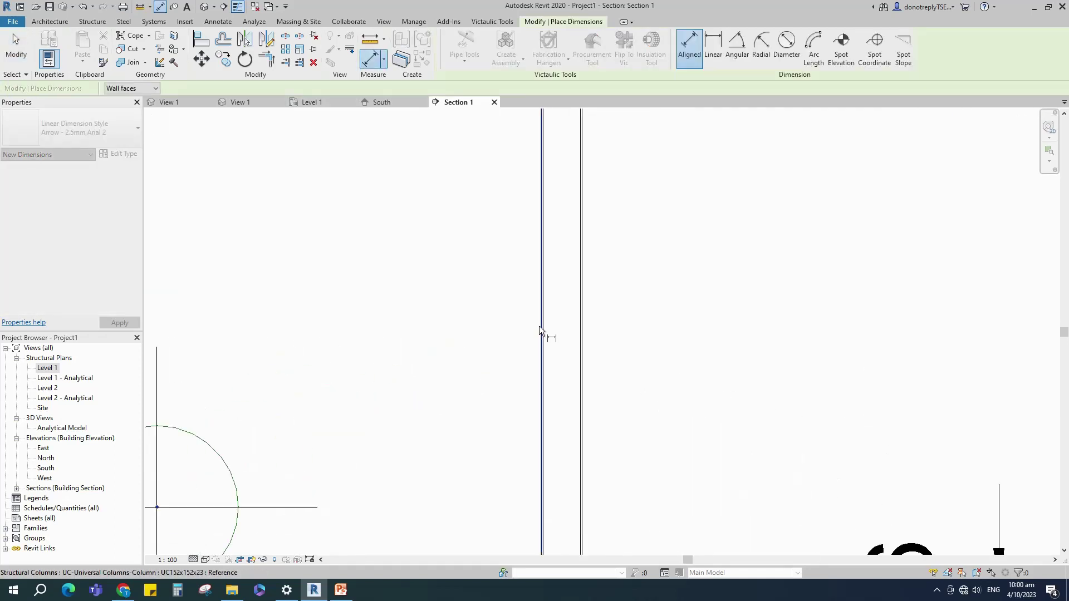
left_click(538, 325)
scroll(520, 329, "down", 5)
left_click(493, 263)
scroll(493, 267, "down", 3)
Step: Place an aligned dimension from the left pipe's centre to the inner face of the left column
scroll(416, 372, "up", 4)
left_click(419, 390)
scroll(252, 392, "up", 4)
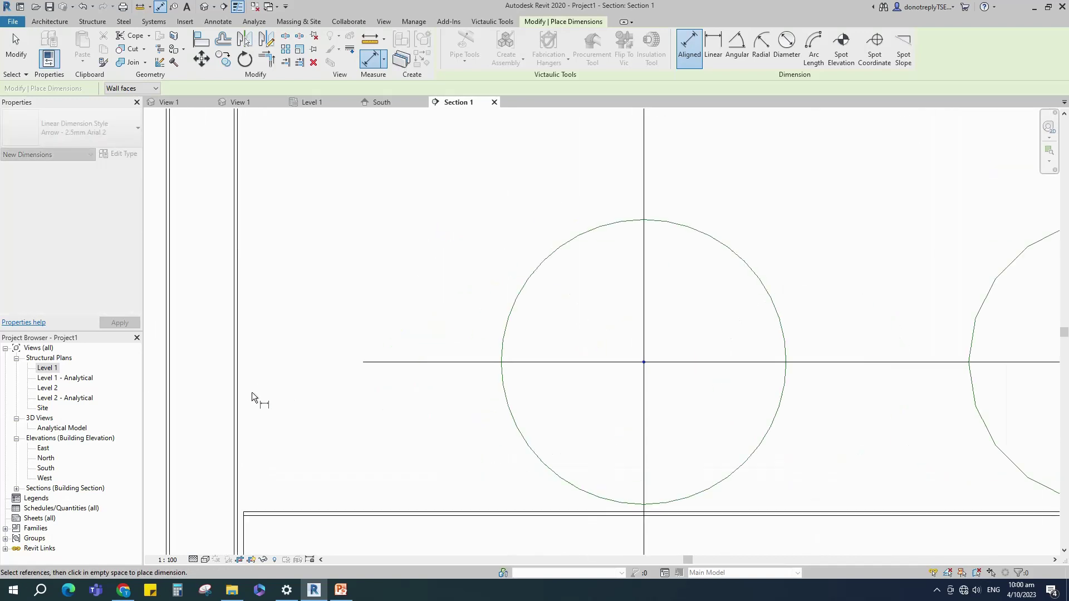
left_click(242, 382)
scroll(243, 382, "down", 5)
left_click(403, 237)
key("Escape")
key("Escape")
scroll(403, 236, "down", 2)
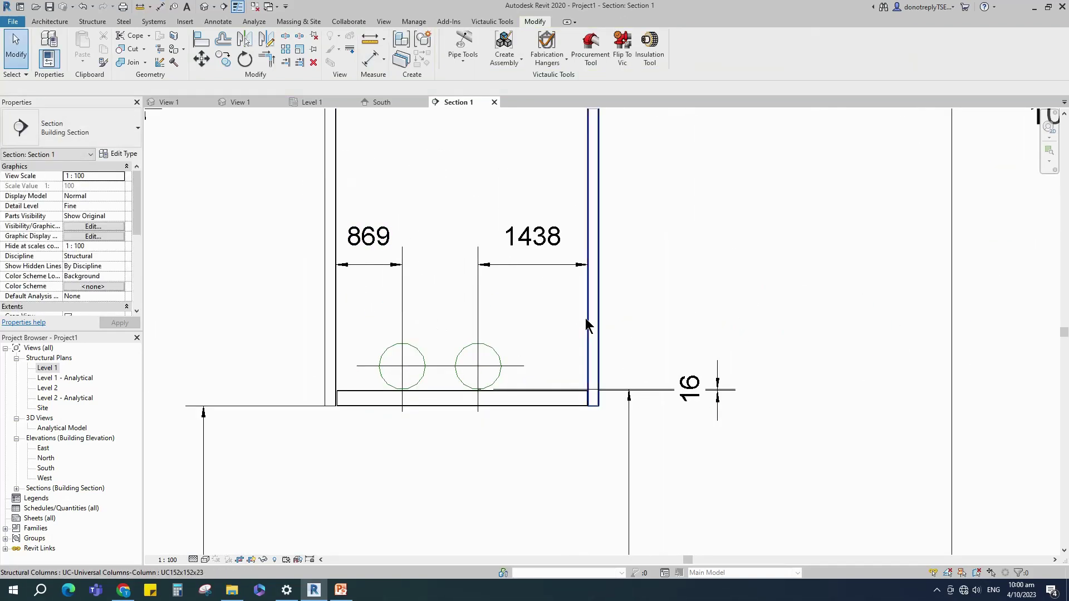
Step: Set the right column's distance from the right pipe's centre to 500 mm
left_click(590, 323)
left_click(529, 243)
type("500")
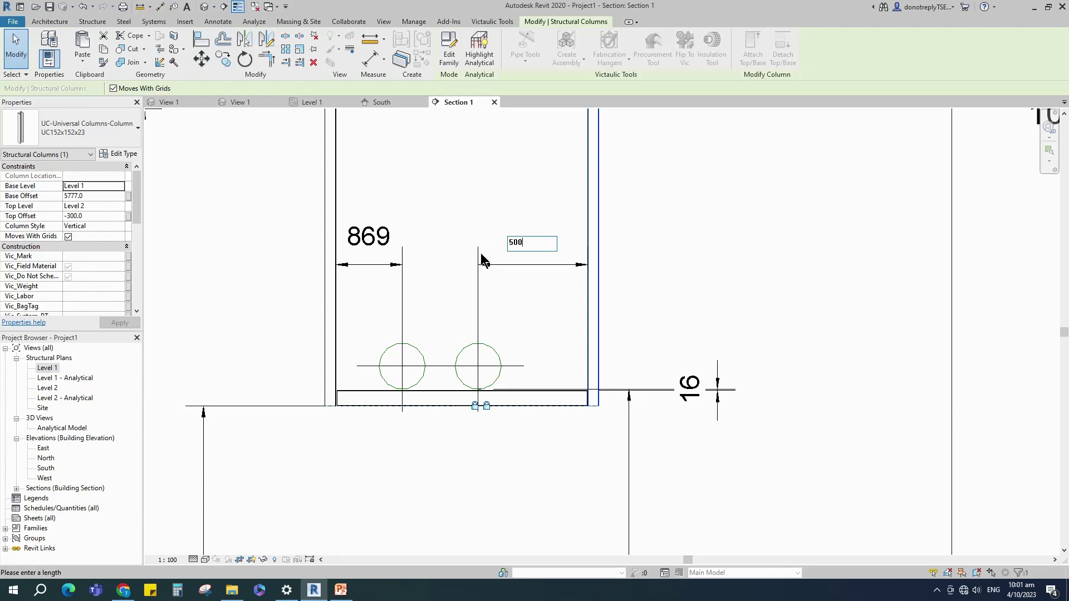
left_click(818, 317)
left_click(786, 318)
Step: Set the left column's distance from the left pipe's centre to 500 mm
left_click(334, 290)
left_click(372, 249)
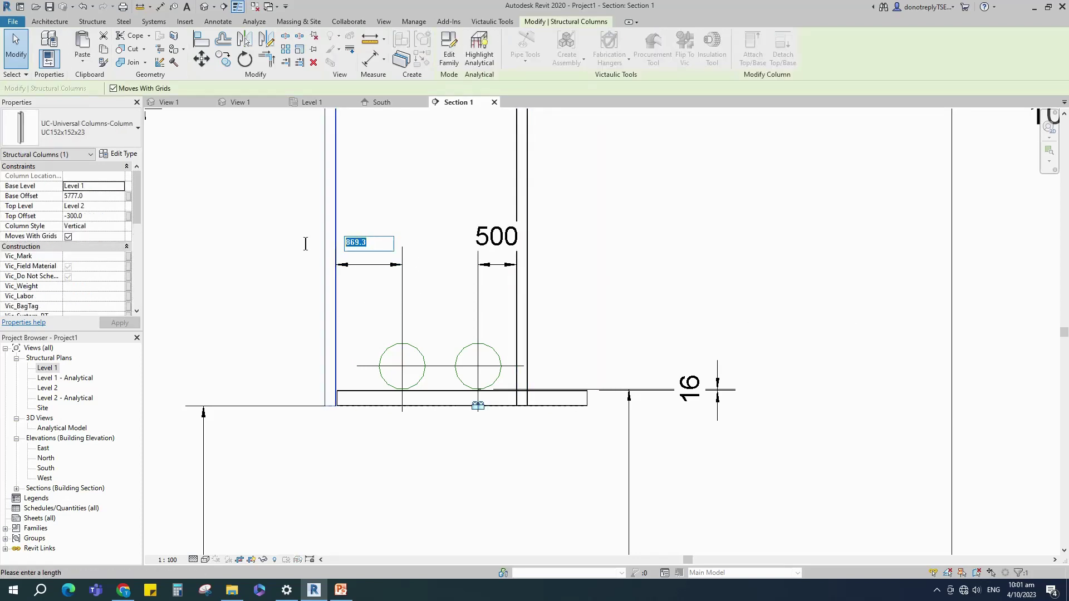
type("500")
left_click(250, 252)
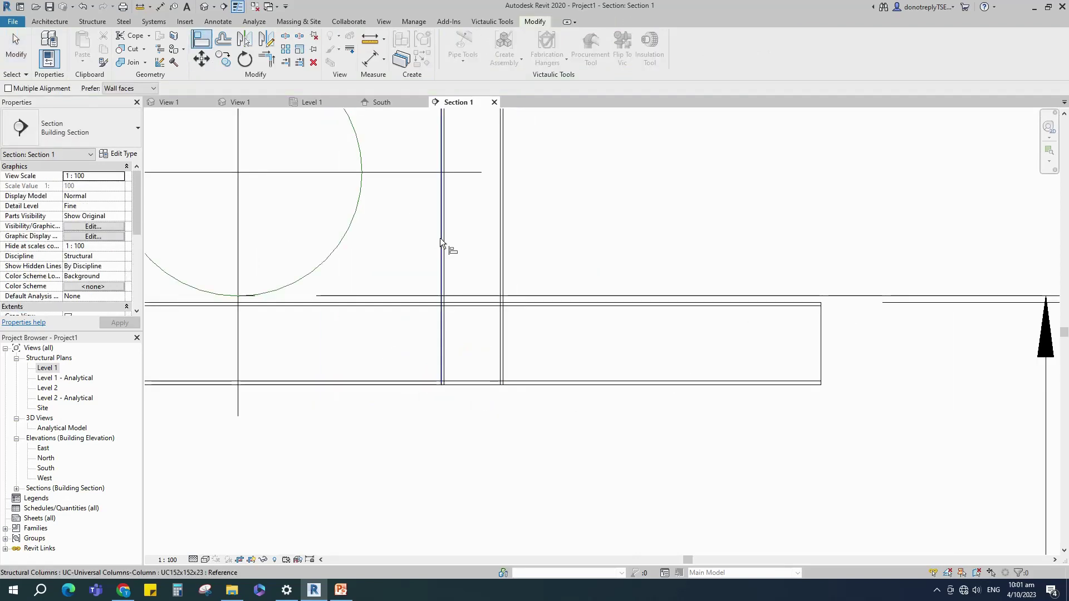
Step: Align both ends of the steel beam with the inner faces of the two columns
left_click(440, 241)
left_click(822, 338)
scroll(701, 397, "down", 3)
scroll(306, 351, "up", 4)
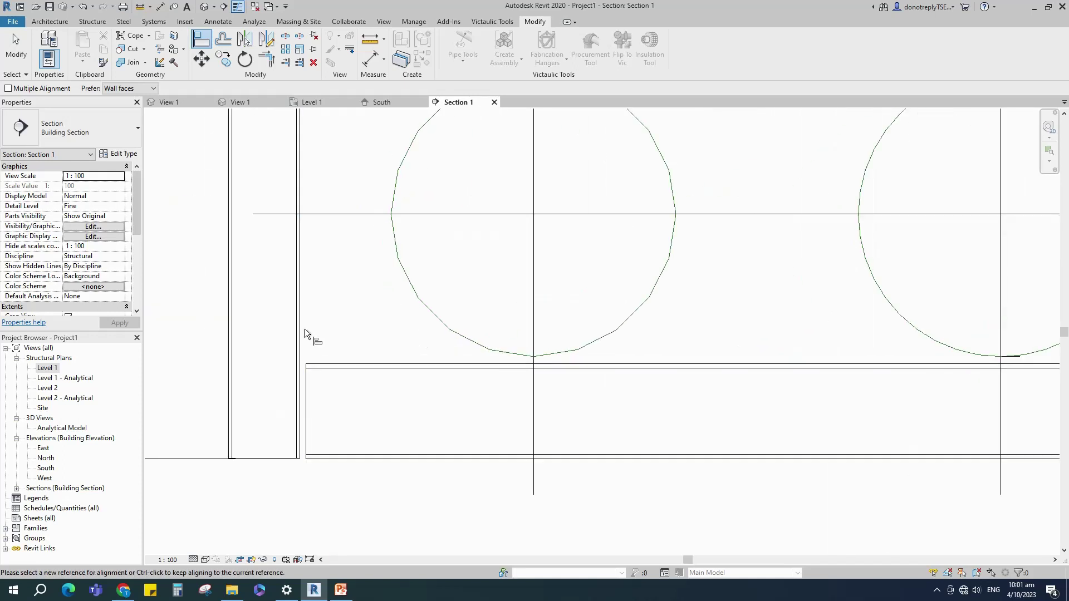
scroll(312, 390, "down", 5)
key("Escape")
scroll(457, 465, "down", 4)
Step: Set the section view's scale to 1:50
left_click(167, 559)
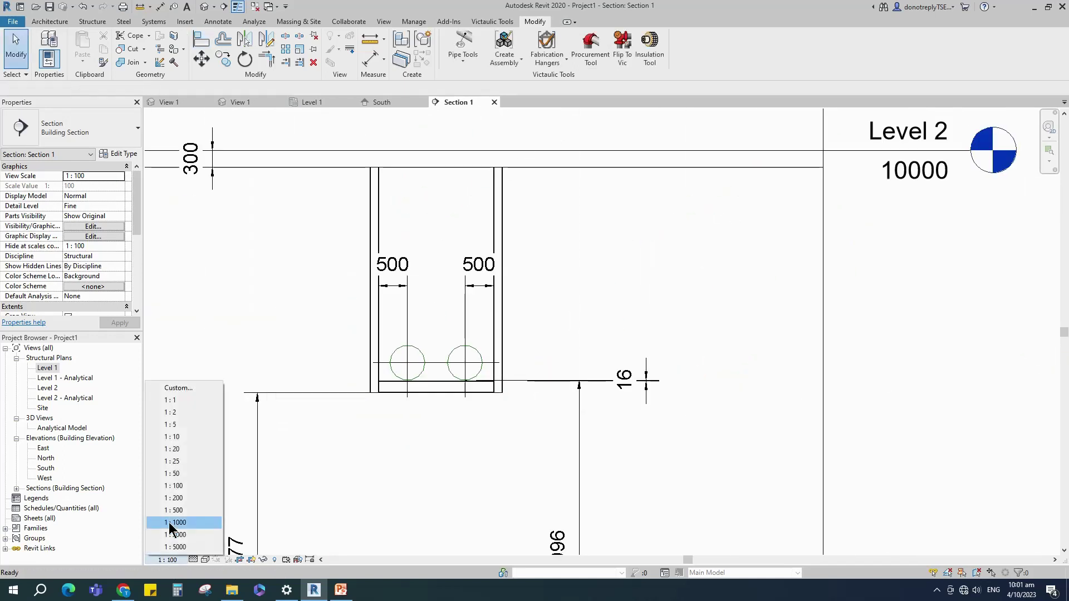
left_click(176, 474)
scroll(375, 466, "up", 3)
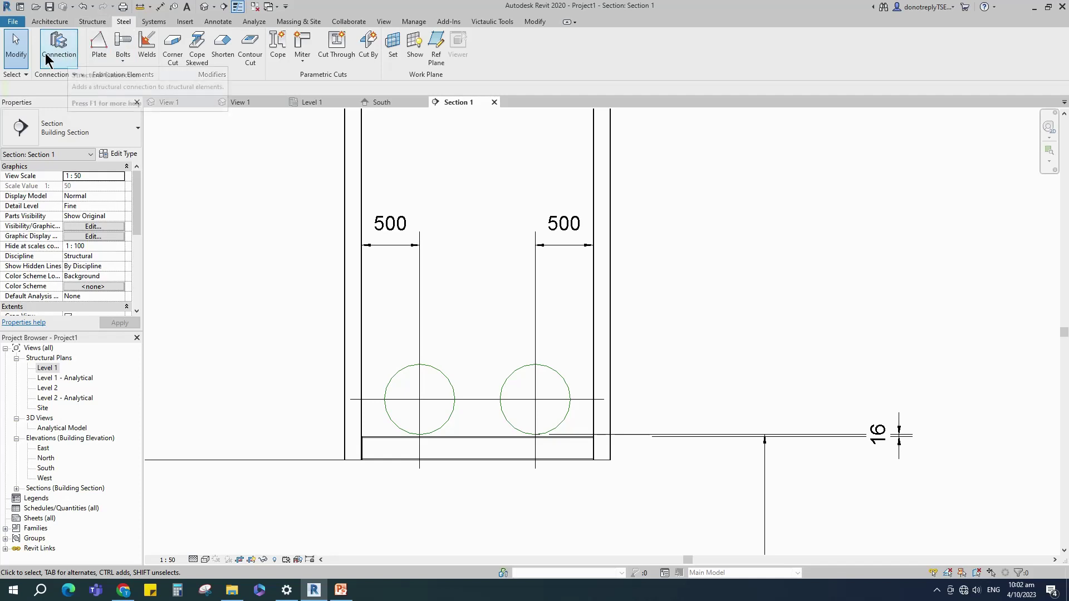
Step: Load the Moment end plate connection into the project through the structural connection settings
left_click(92, 21)
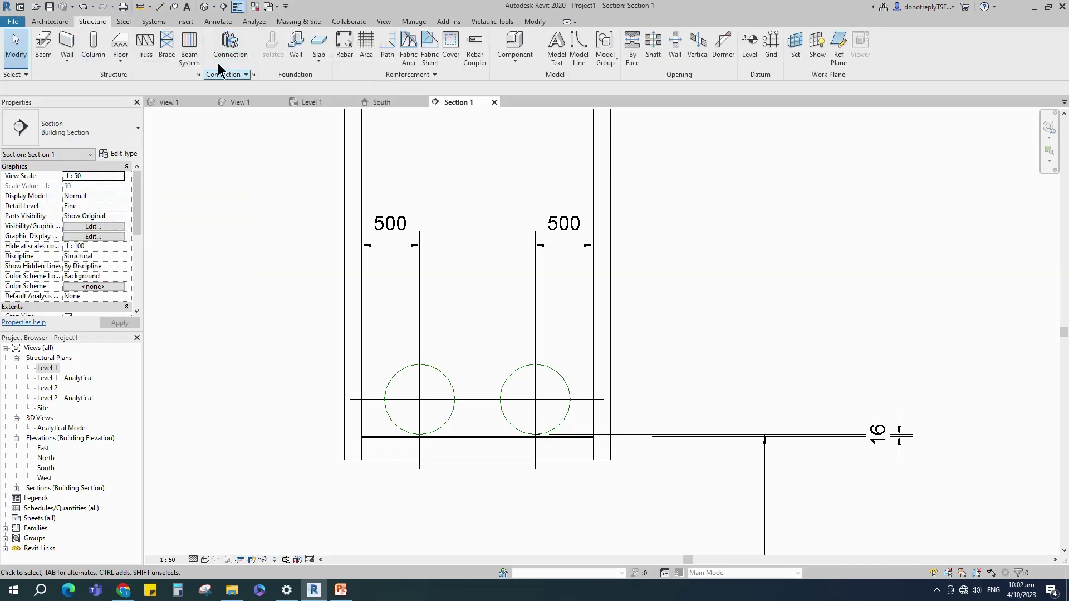
left_click(126, 21)
left_click(82, 74)
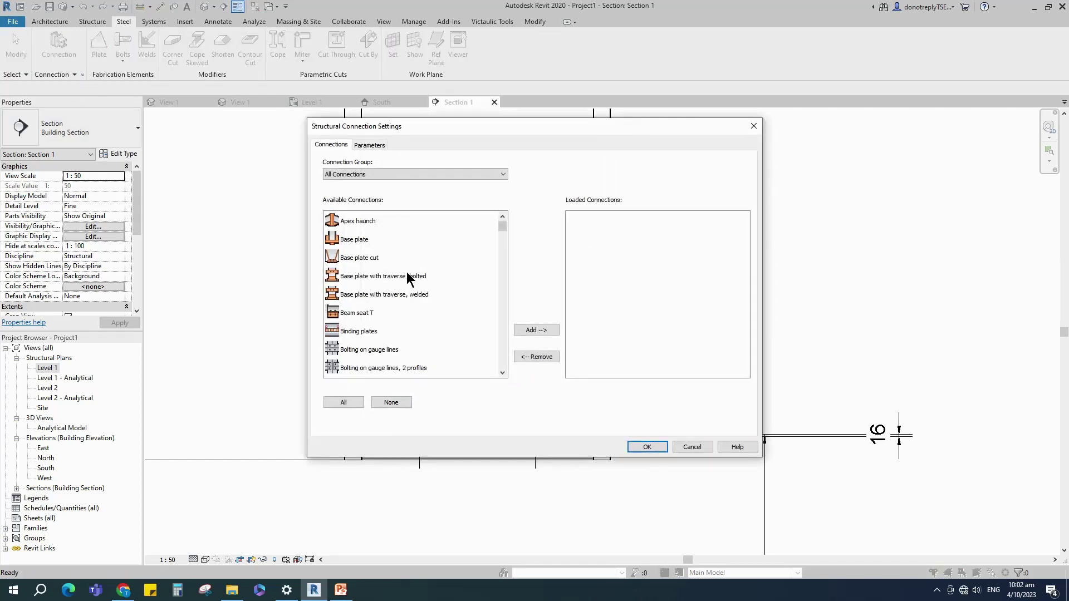
scroll(477, 313, "down", 10)
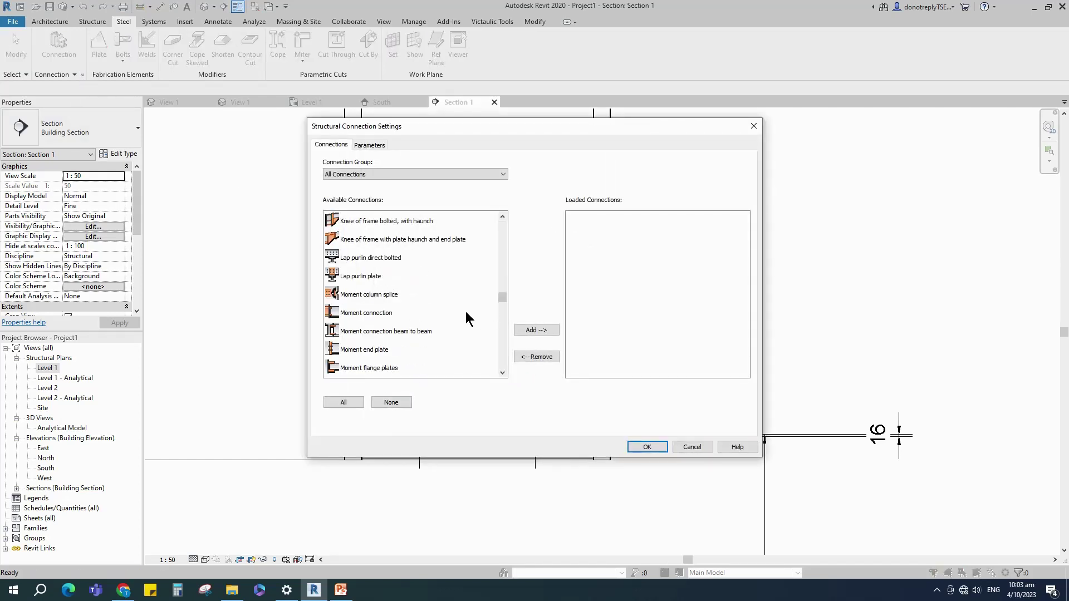
left_click(360, 349)
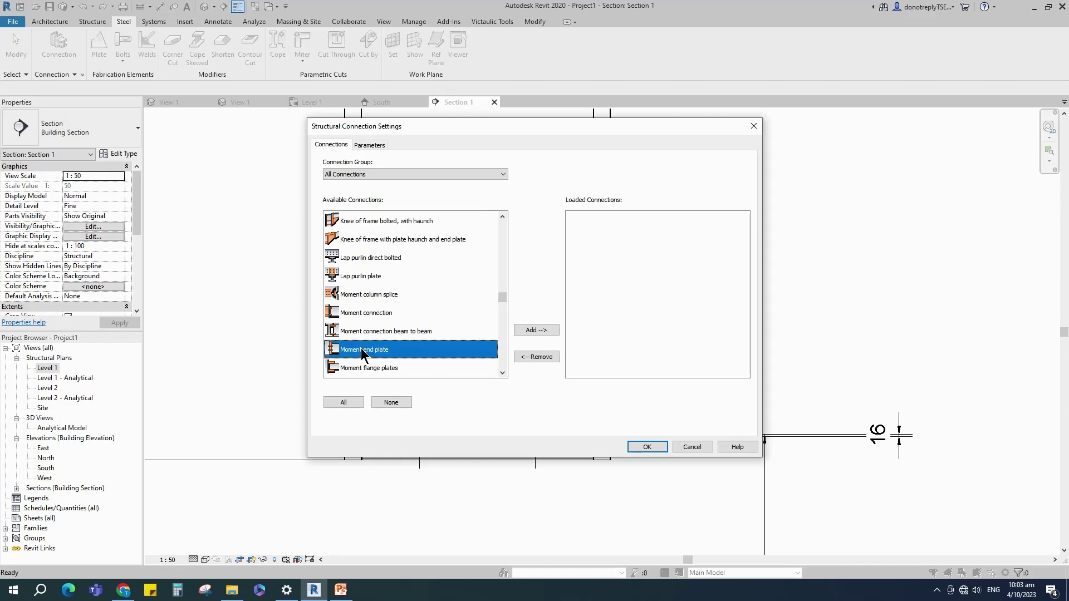
left_click(535, 330)
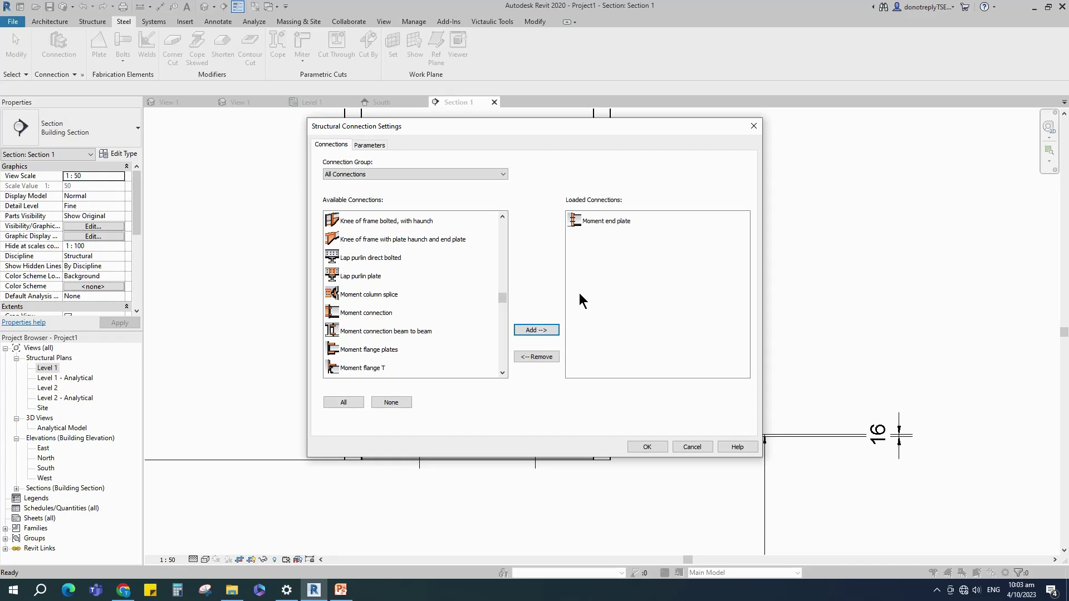
left_click(647, 447)
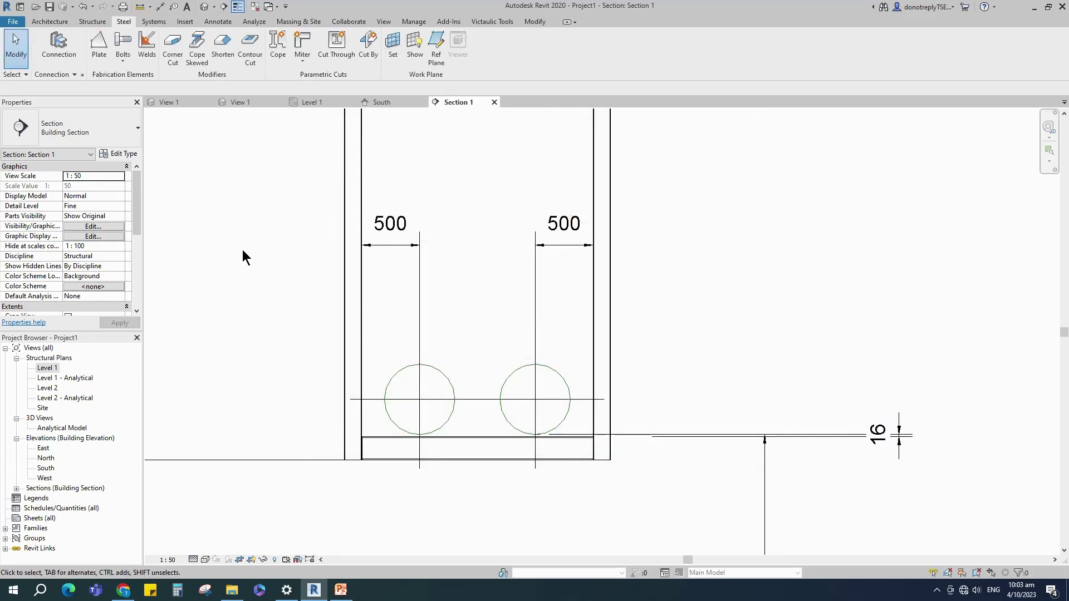
Step: Create a structural connection between the left column and the beam, and inspect its input element markers
left_click(356, 362)
left_click(374, 445, "ctrl")
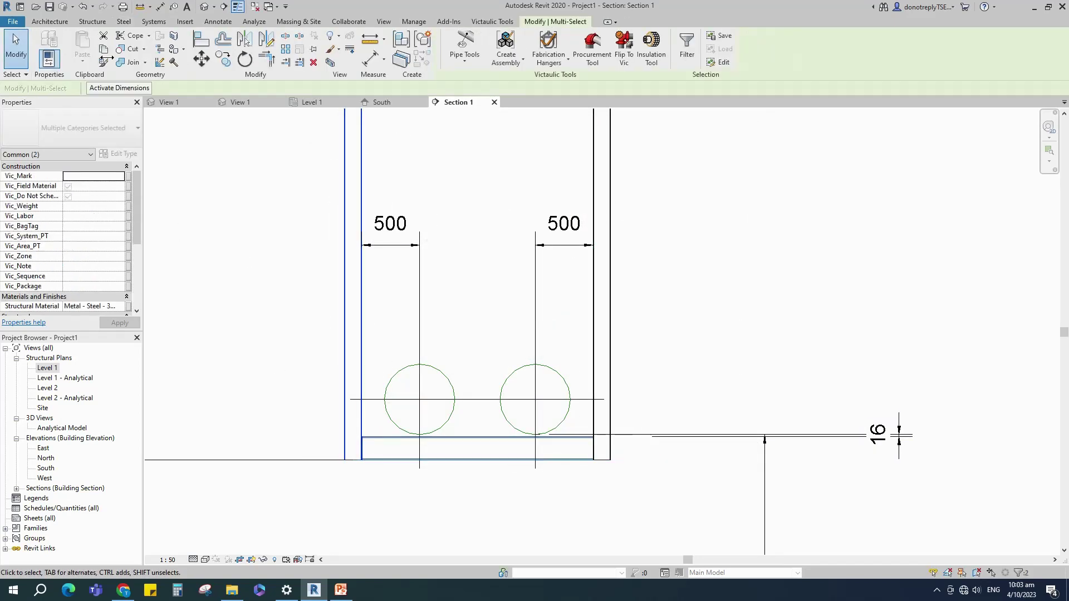
left_click(128, 23)
left_click(58, 42)
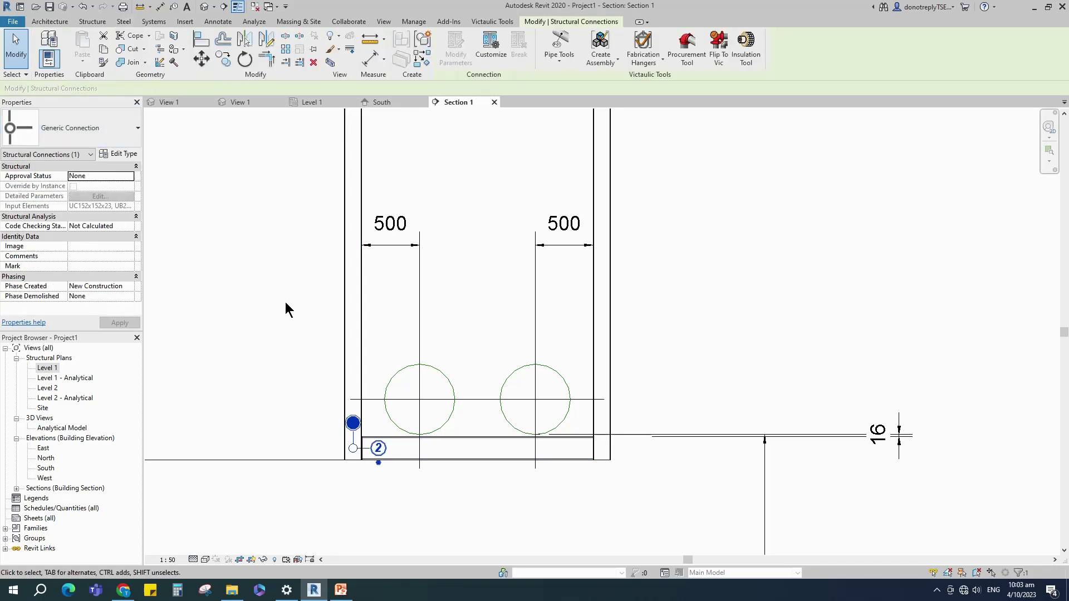
scroll(342, 437, "up", 5)
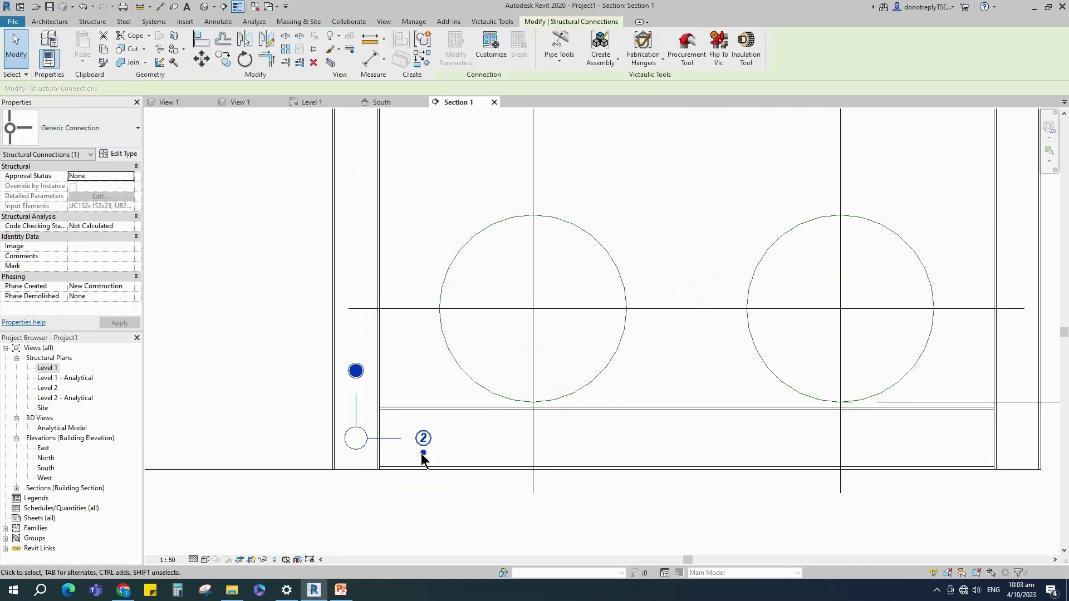
left_click(423, 453)
left_click(355, 385)
scroll(433, 430, "down", 2)
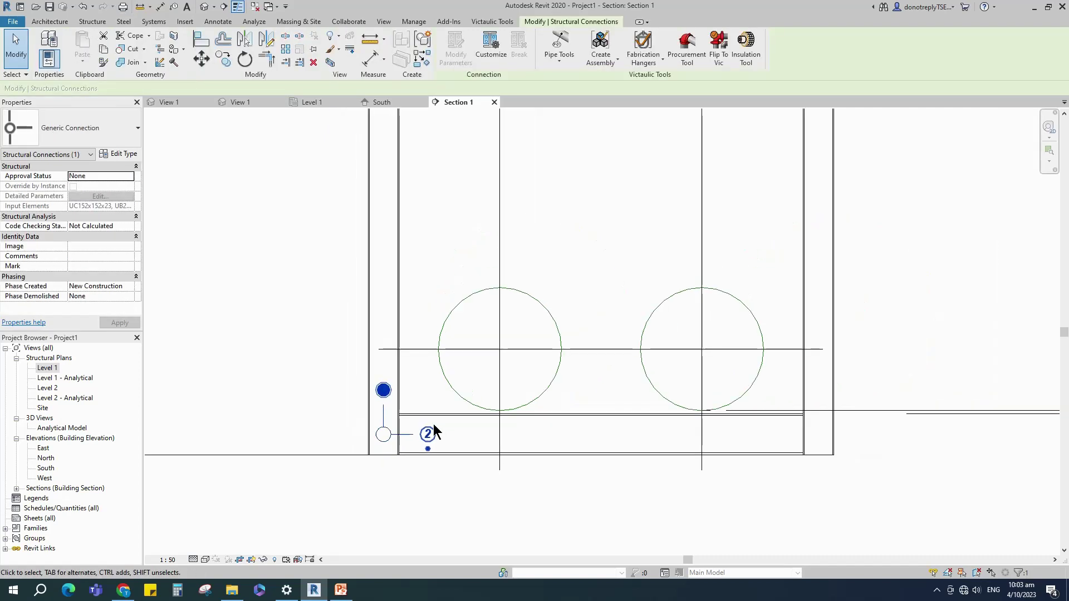
Step: Change the type of the connection at the left column to Moment end plate
left_click(91, 133)
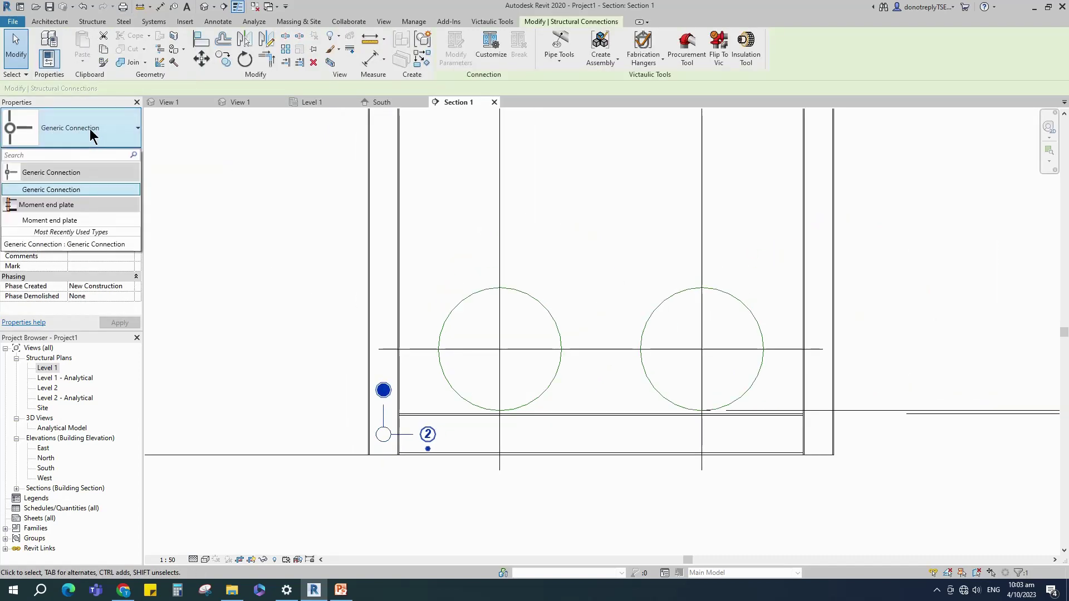
left_click(50, 220)
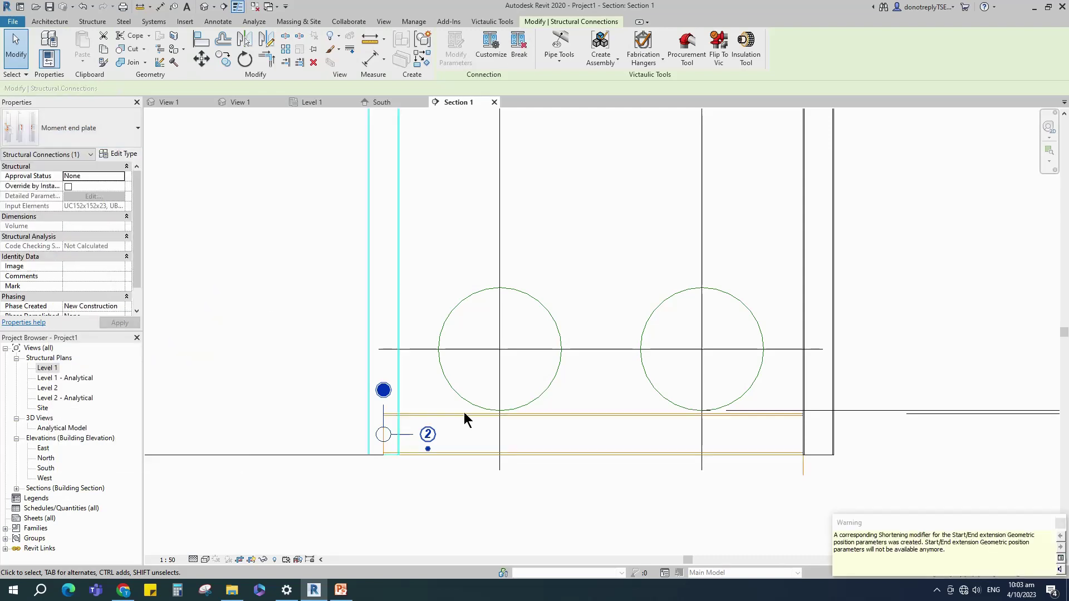
left_click(443, 490)
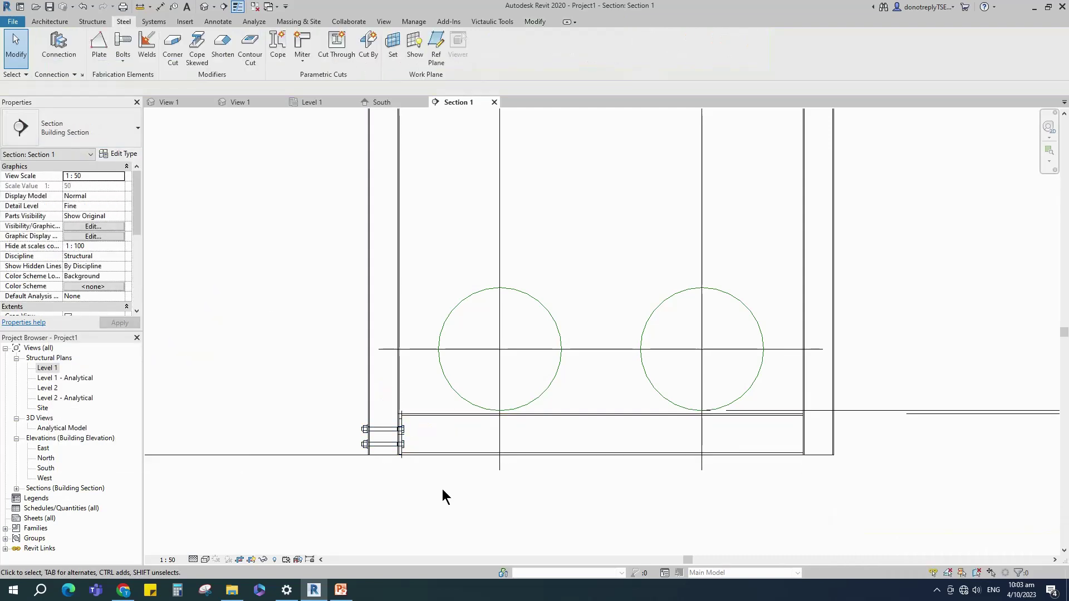
Step: Try to customize the moment end plate at the left column as a custom connection type named Type-1
left_click(391, 444)
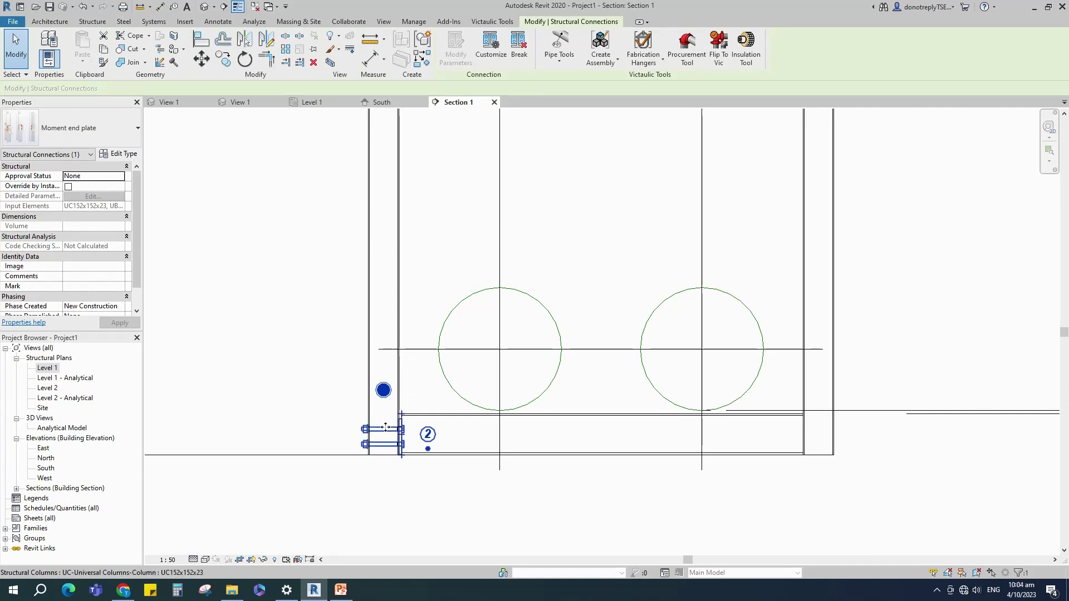
middle_click_drag(383, 389, 400, 385)
left_click(490, 48)
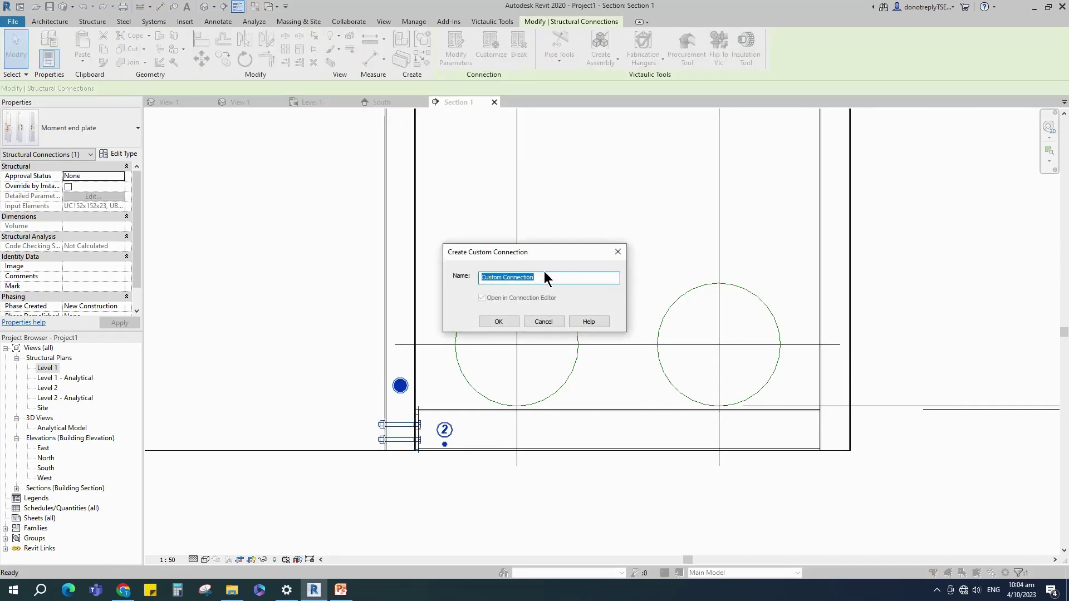
type("Type-1")
left_click(510, 322)
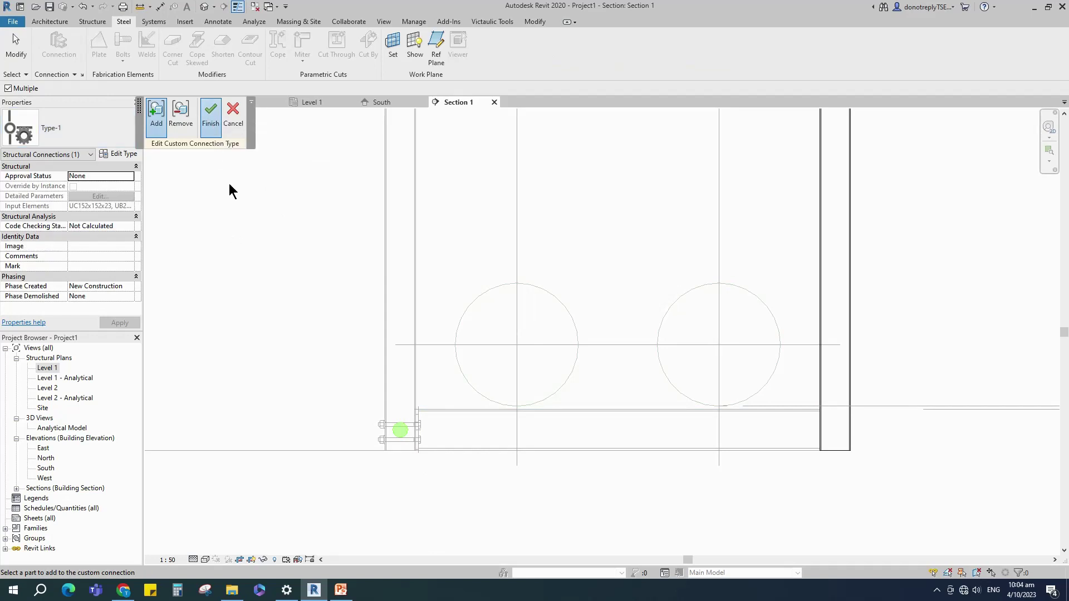
key("Escape")
Step: Change the left moment end plate's height layout and set its edge distance/projection 1 to 100 and 2 to 0
left_click(396, 423)
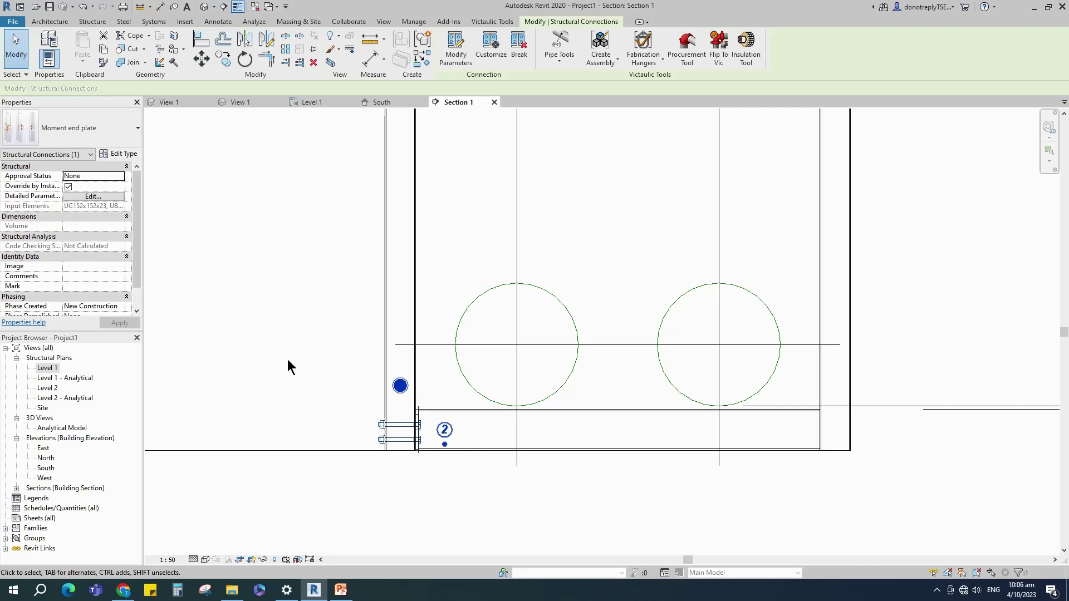
left_click(451, 48)
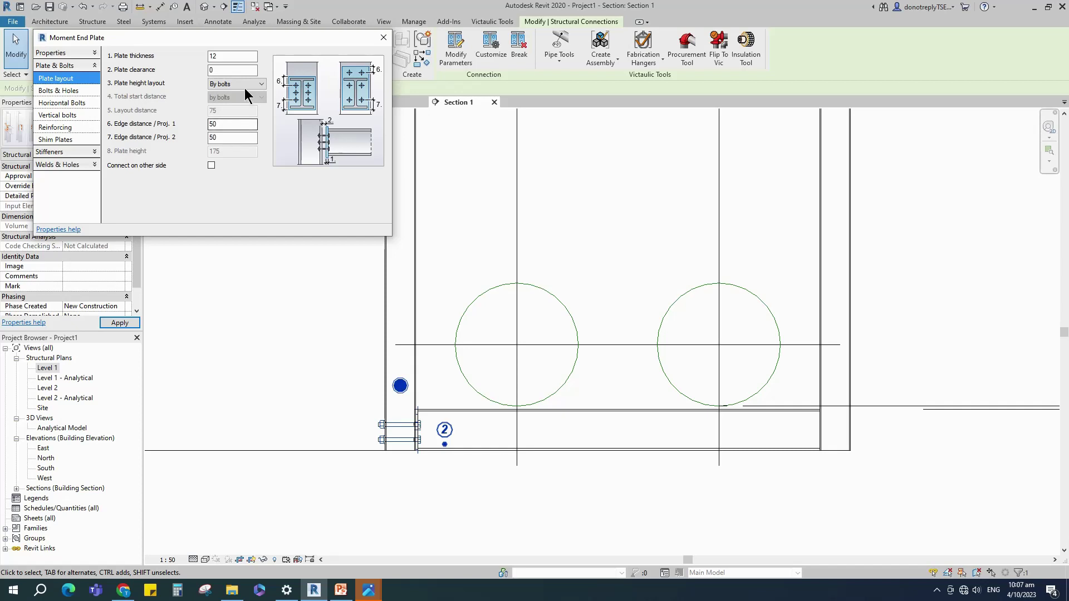
left_click(228, 108)
double_click(215, 124)
type("100")
key("Tab")
type("0")
Step: Change the bolt diameter of the moment end plate
left_click(62, 90)
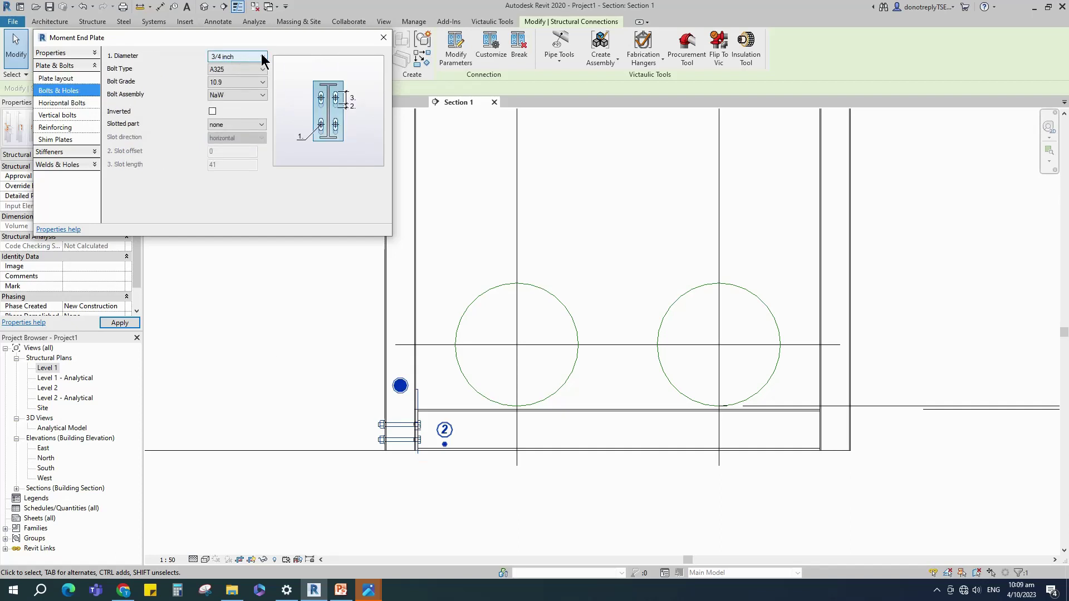
left_click(262, 57)
left_click(233, 91)
Step: Set the horizontal bolts' plate layout to Projection, turn off bolts on gauge line and set the center distance to 75
left_click(65, 102)
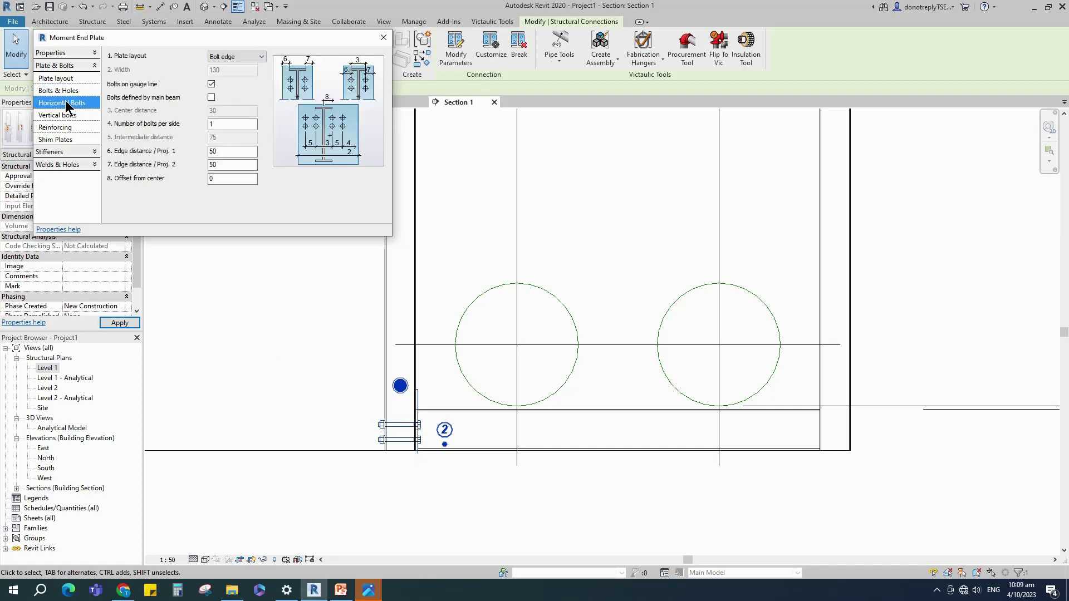
left_click(251, 56)
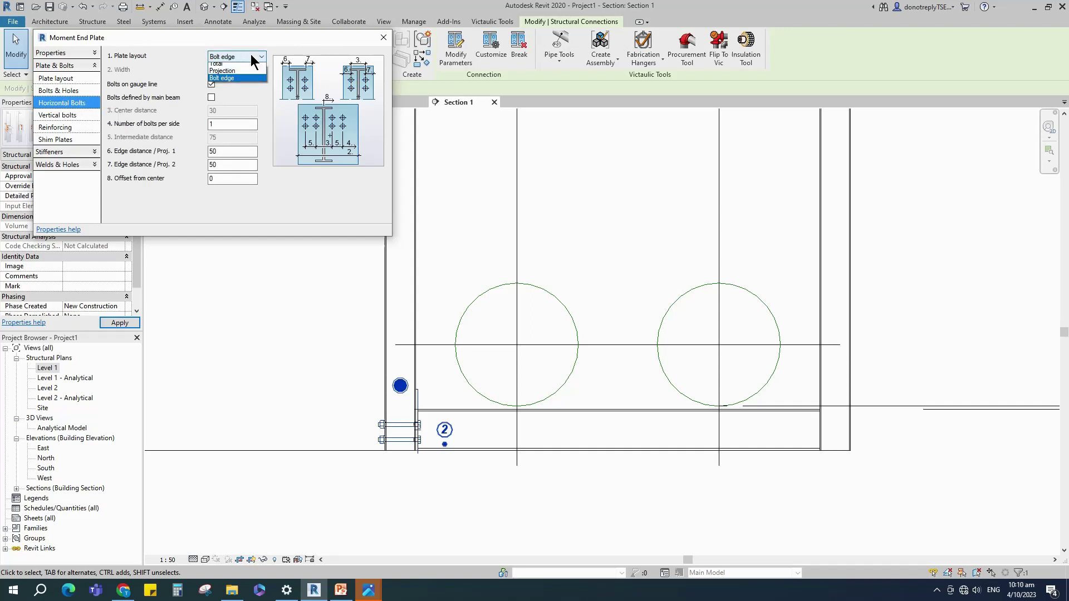
left_click(225, 71)
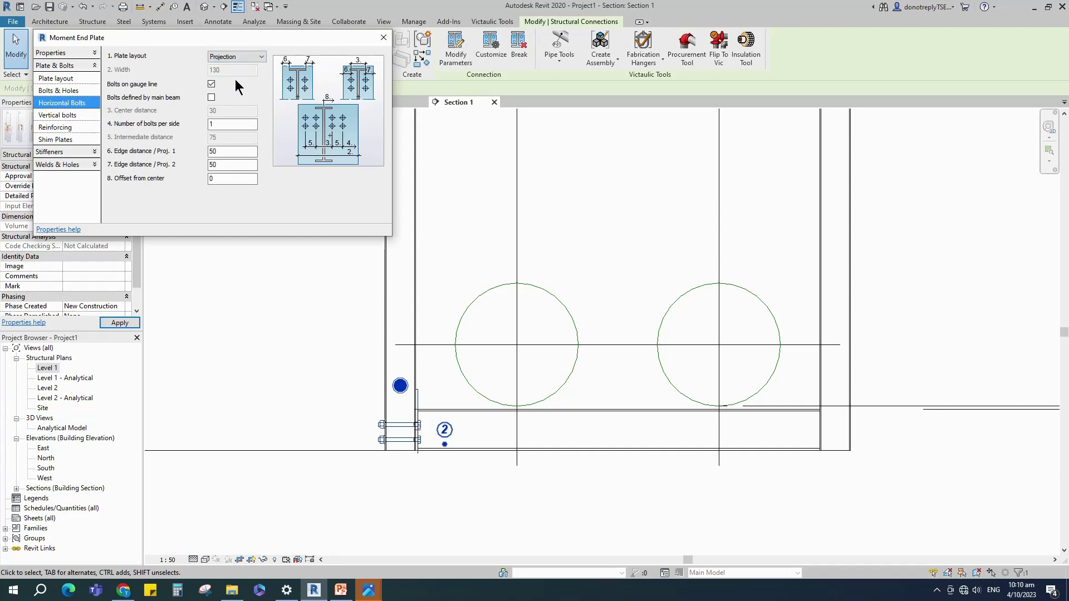
left_click(211, 83)
double_click(212, 110)
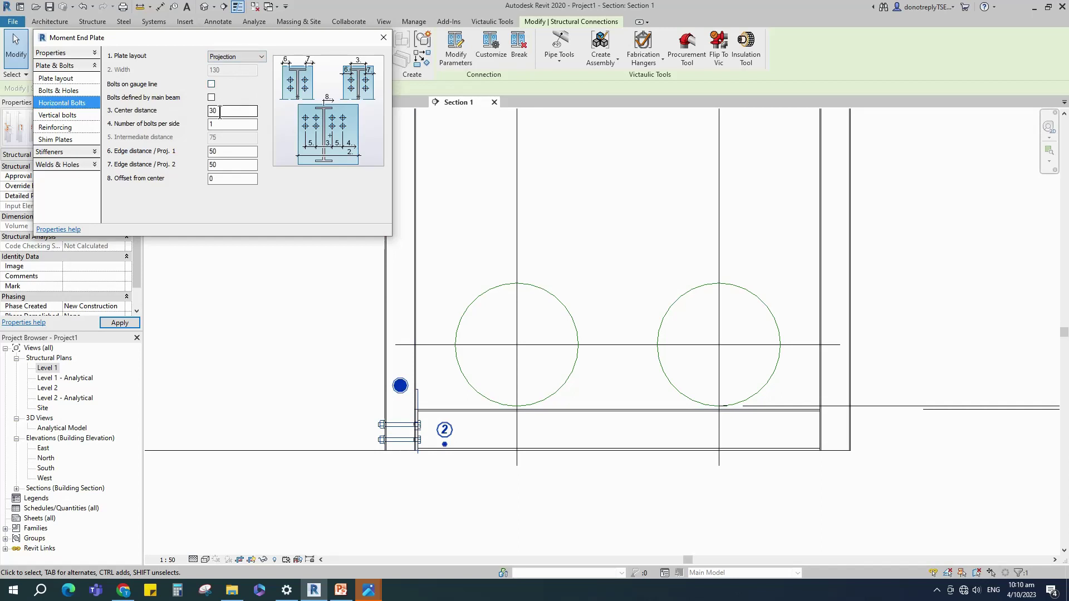
Step: Set both horizontal edge distances/projections of the end plate to 30
double_click(218, 150)
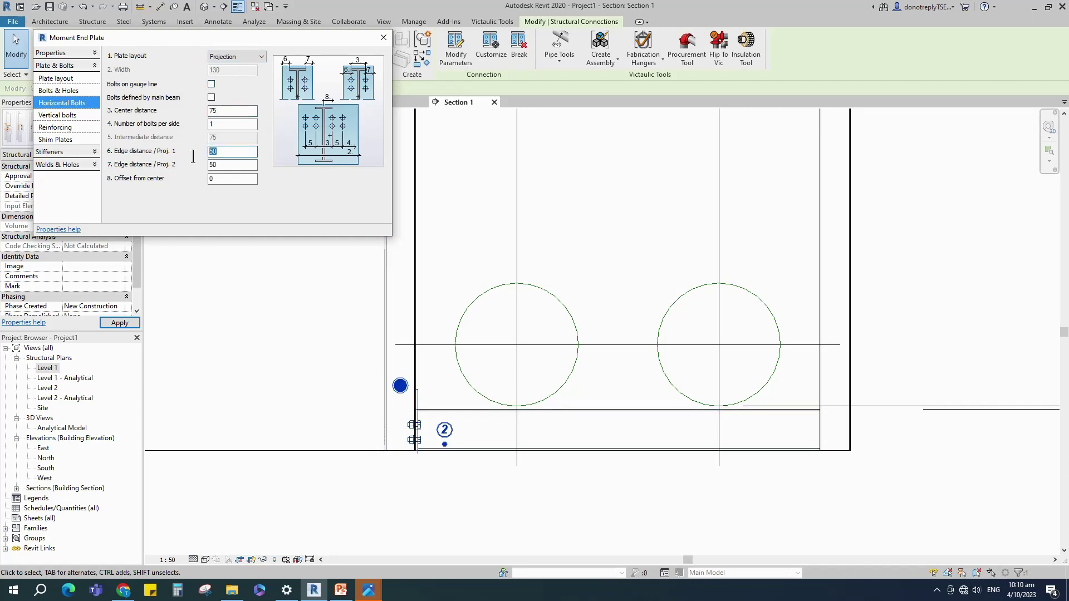
type("30")
key("Tab")
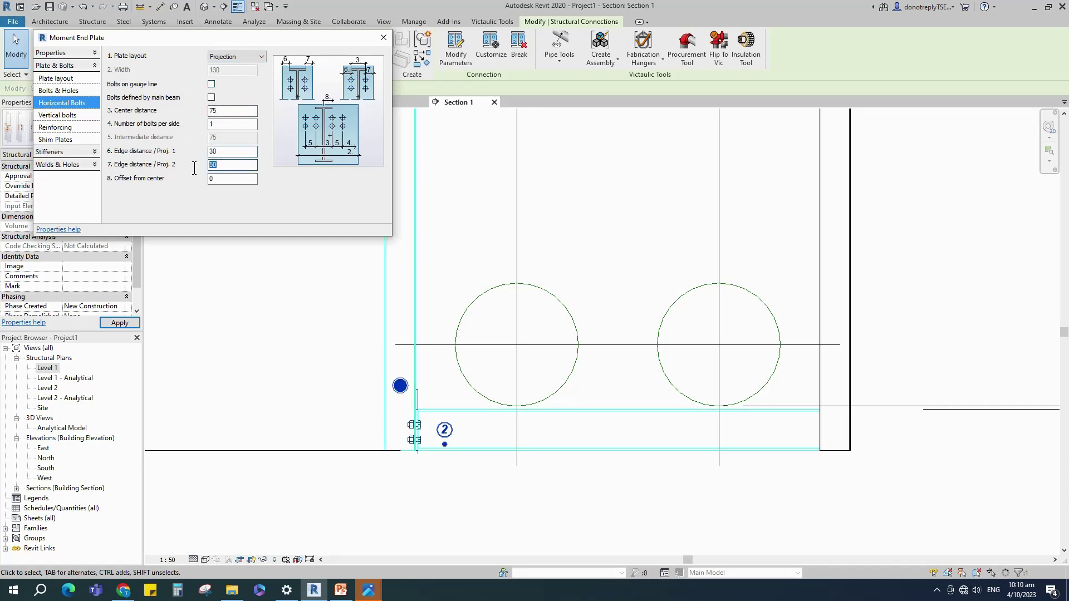
left_click(62, 103)
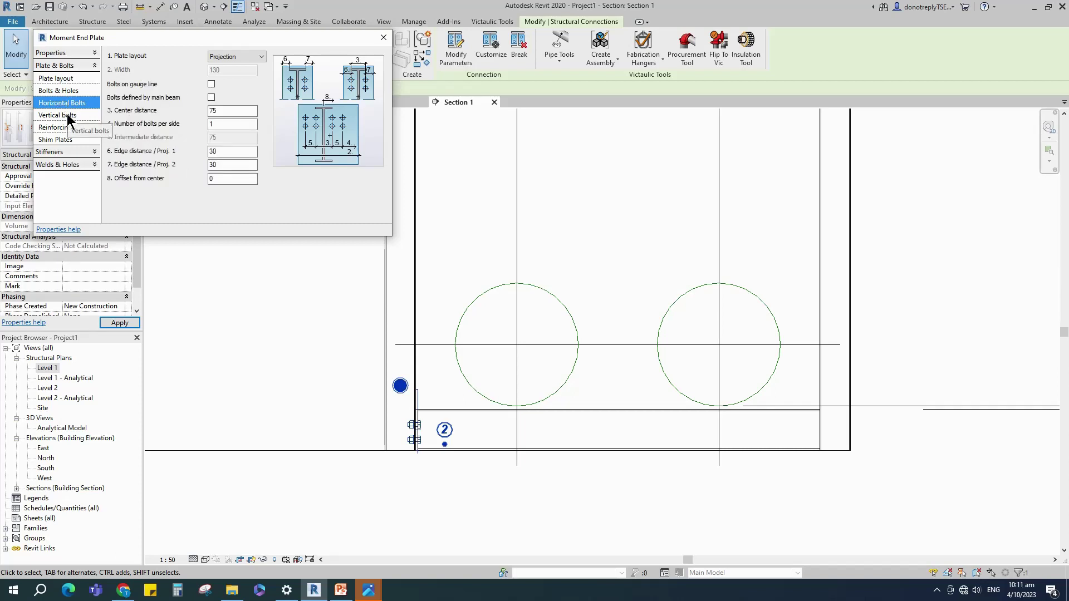
Step: Set the vertical bolts' main bolt layout to Centered and the outside bolts to Top
left_click(68, 115)
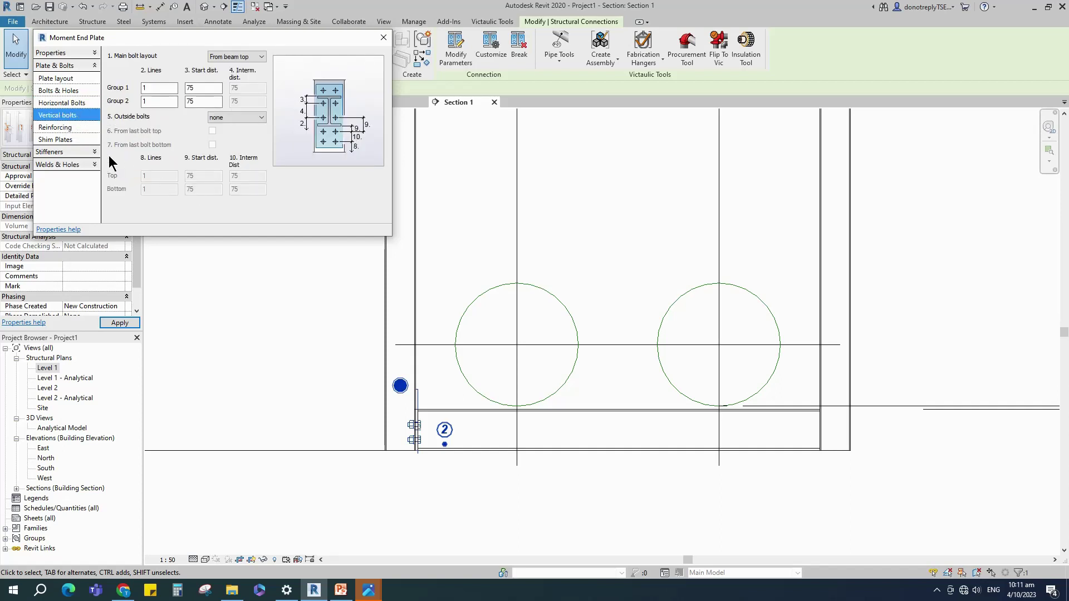
left_click(255, 57)
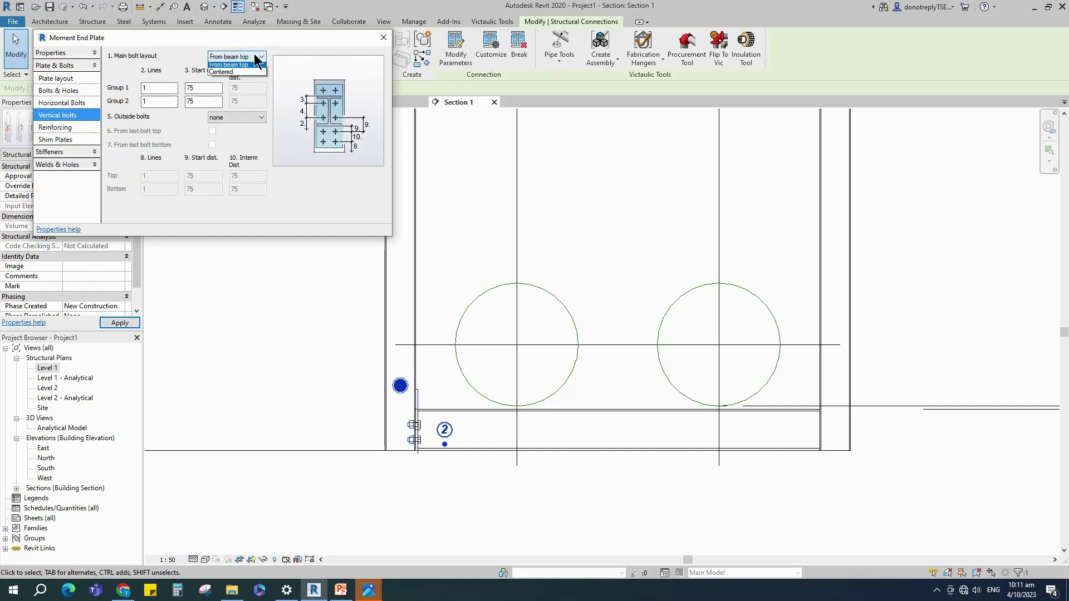
left_click(231, 75)
left_click(235, 118)
left_click(222, 135)
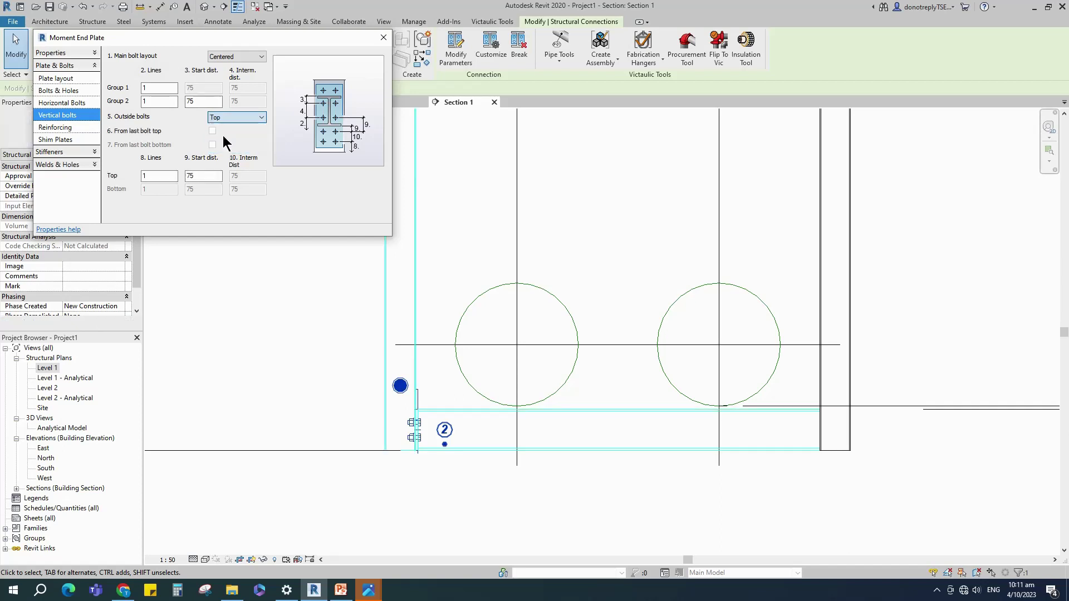
Step: Set the start distance of vertical bolt group 2 to 100 and change the start distance of the top outside bolts
left_click(197, 101)
double_click(198, 102)
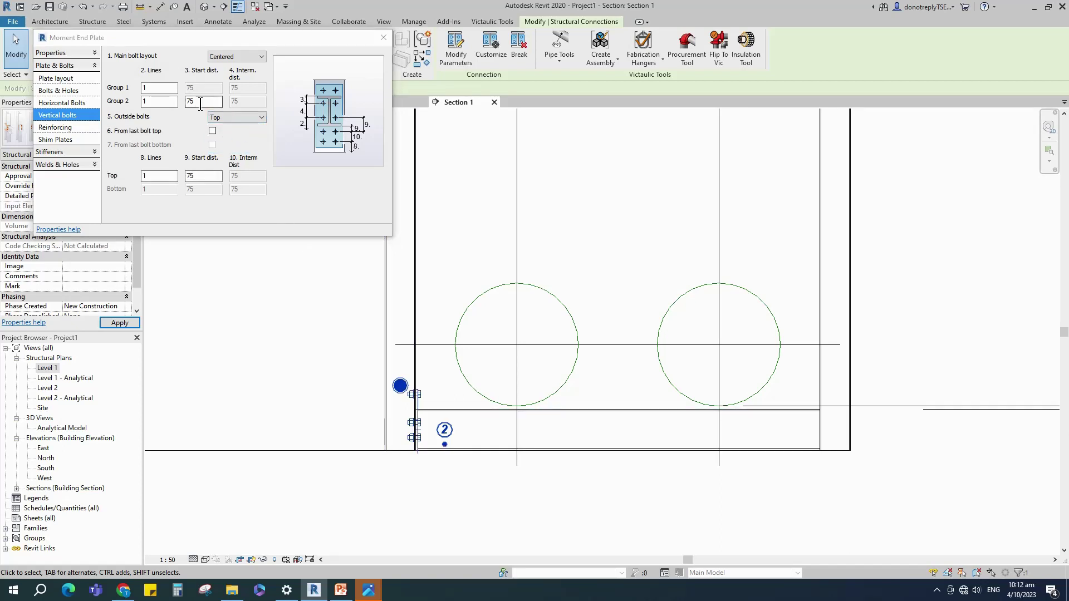
type("100")
double_click(207, 171)
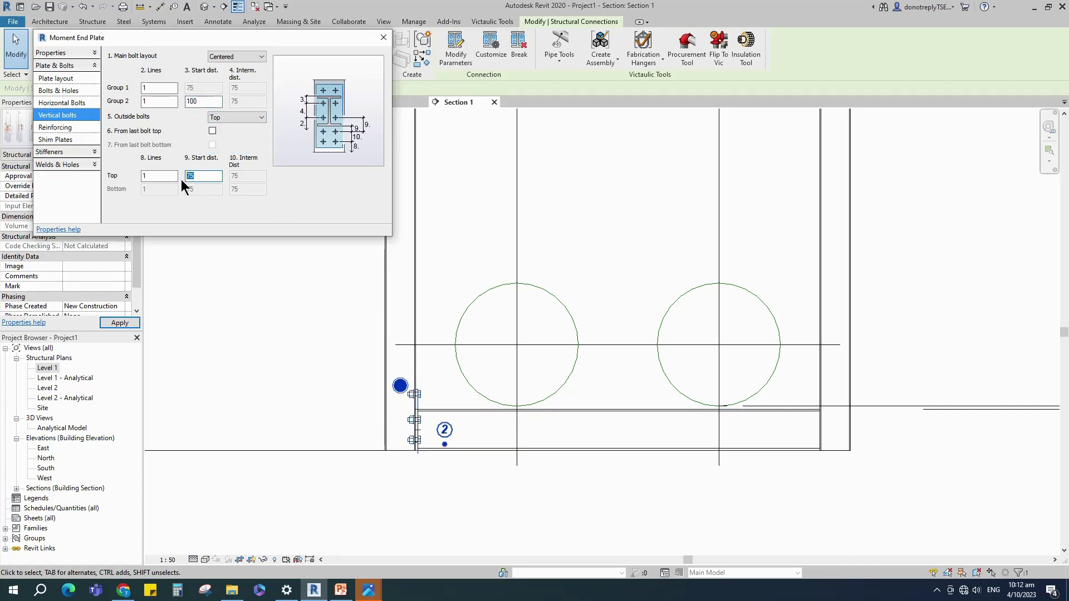
Step: Create a top stiffener for the moment end plate with length 100, height 100 and thickness 12
left_click(70, 139)
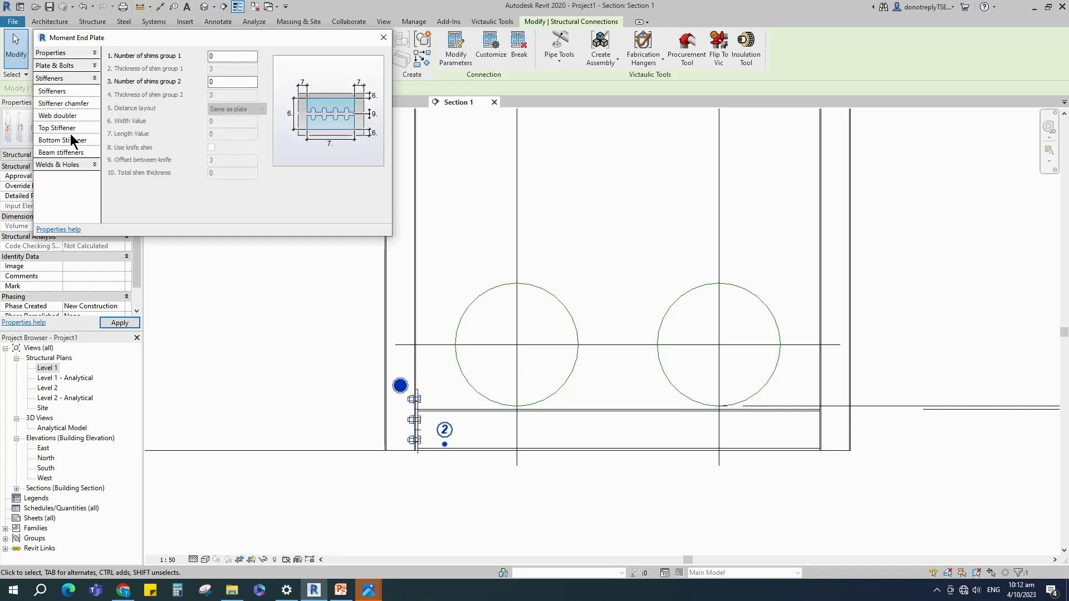
left_click(56, 128)
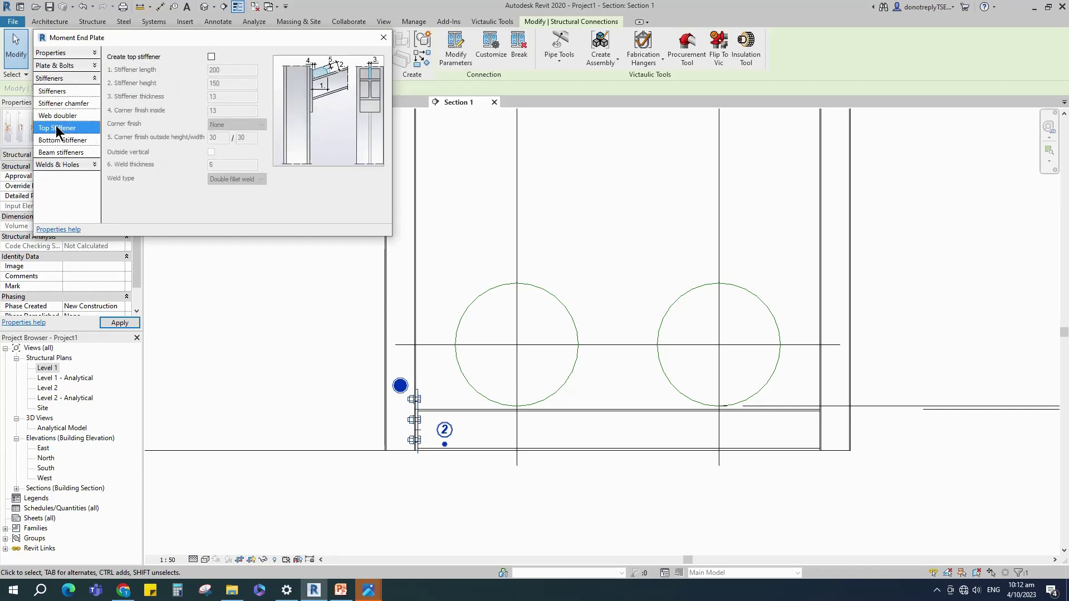
left_click(211, 58)
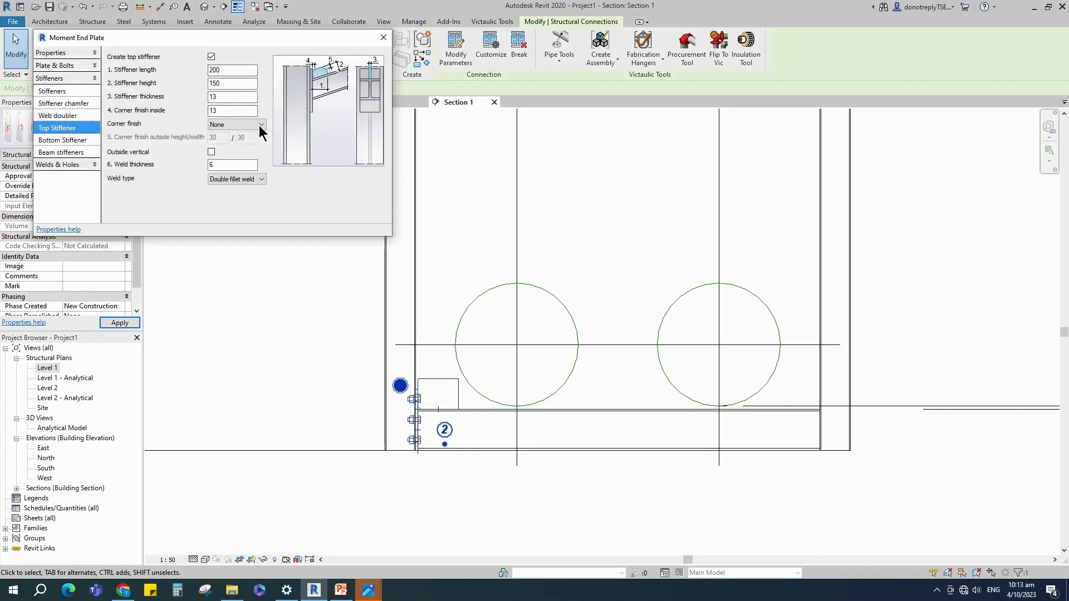
double_click(220, 71)
type("100")
double_click(229, 84)
left_click(69, 128)
double_click(211, 98)
type("12")
key("Tab")
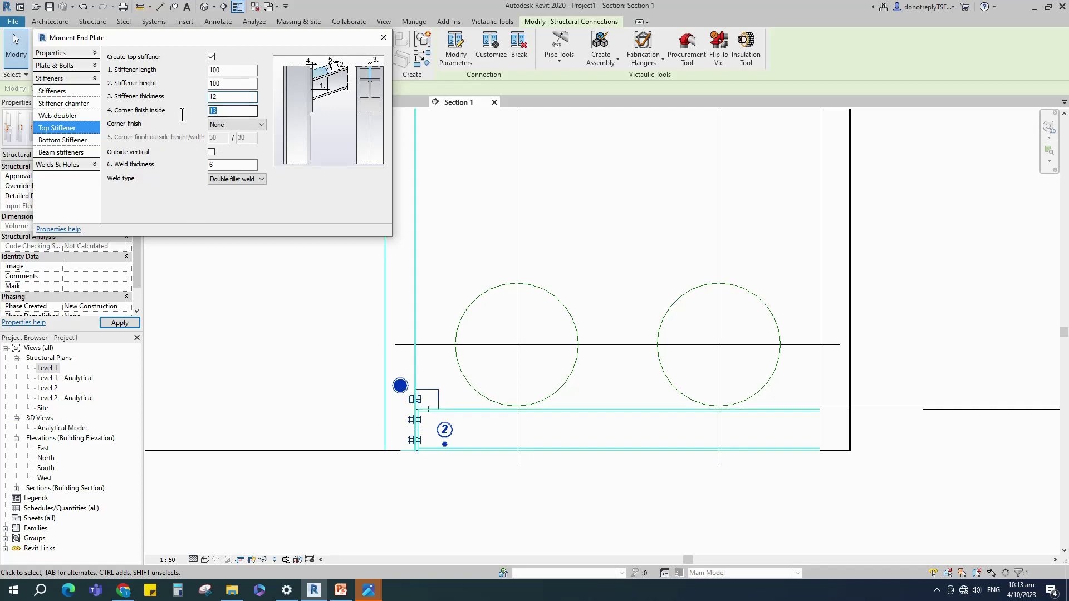
Step: Set the top stiffener's inside corner finish to 0 and its outside corner finish to Symmetric with a size of 100
left_click(71, 127)
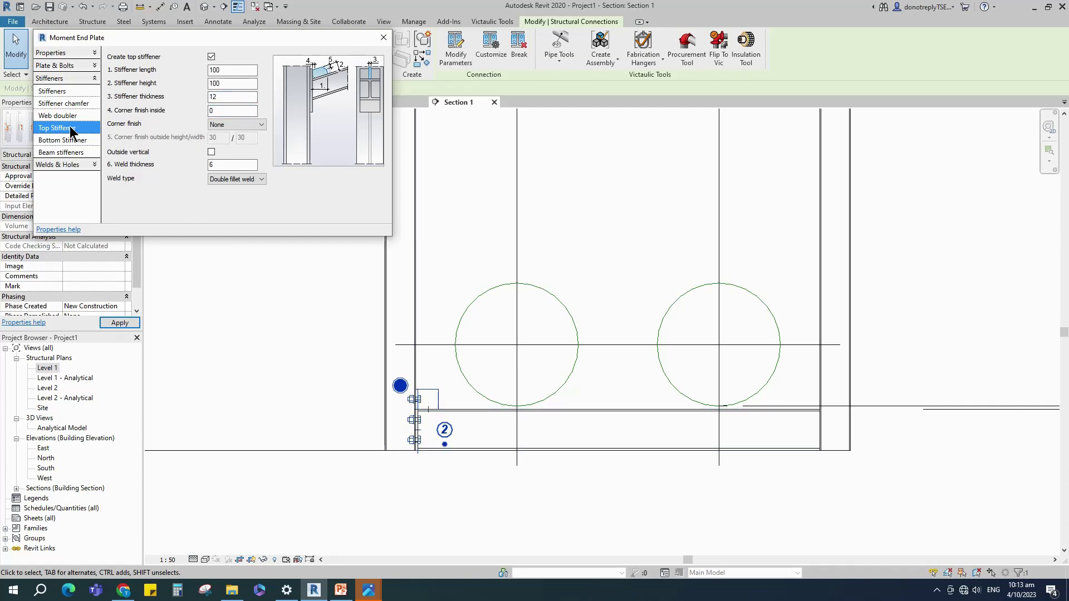
left_click(259, 124)
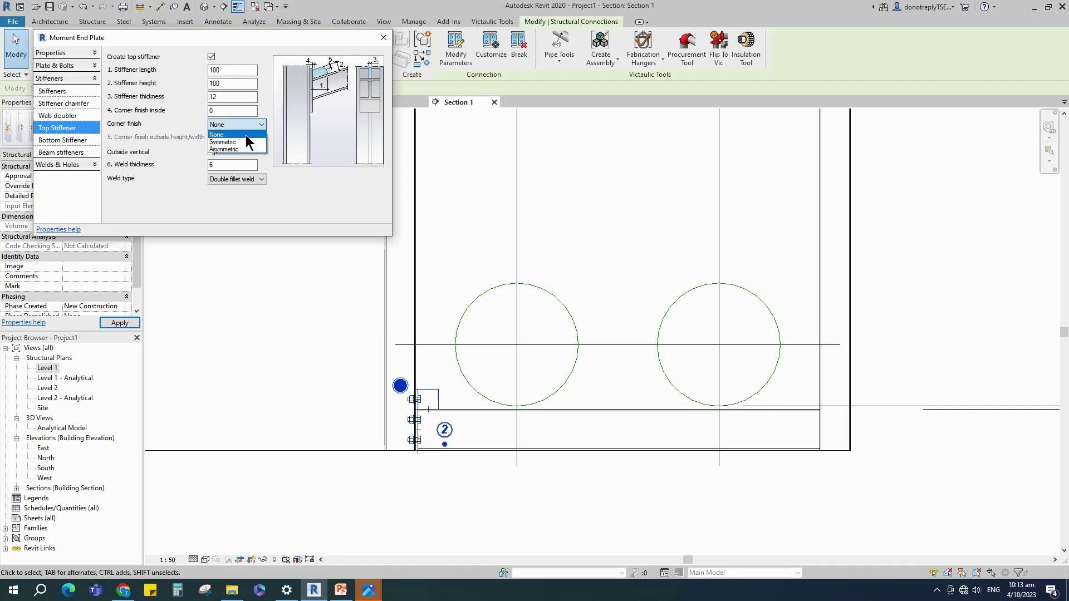
left_click(229, 139)
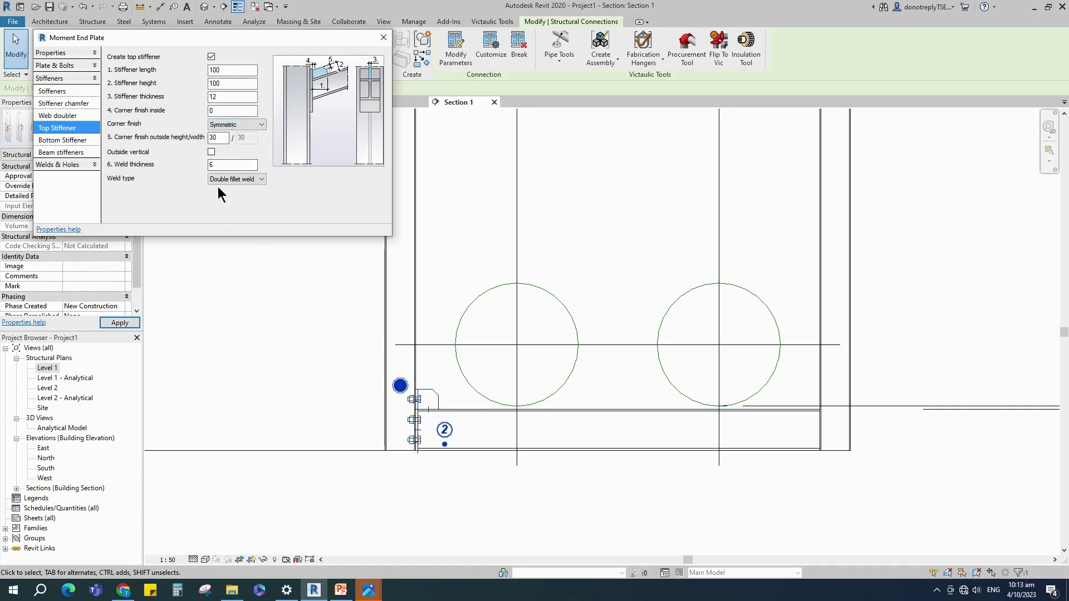
double_click(217, 137)
type("100")
left_click(73, 132)
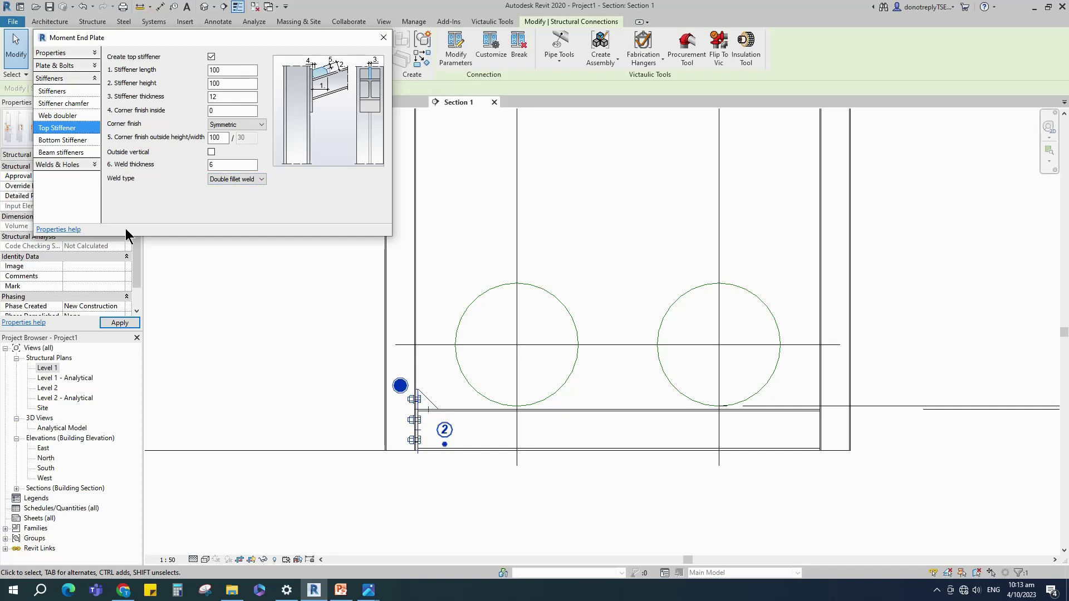
left_click(92, 164)
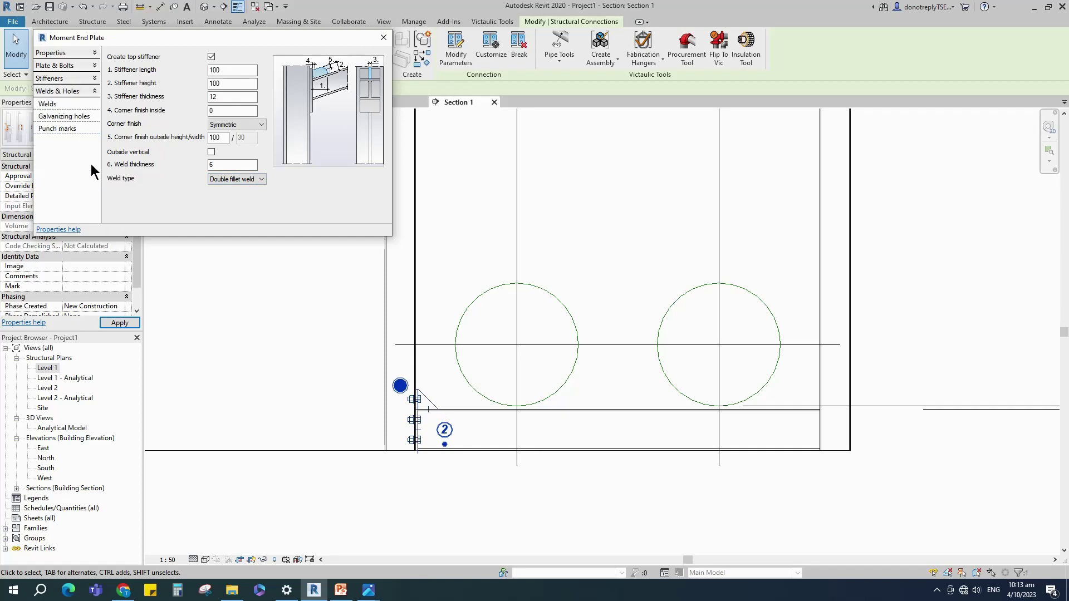
left_click(384, 37)
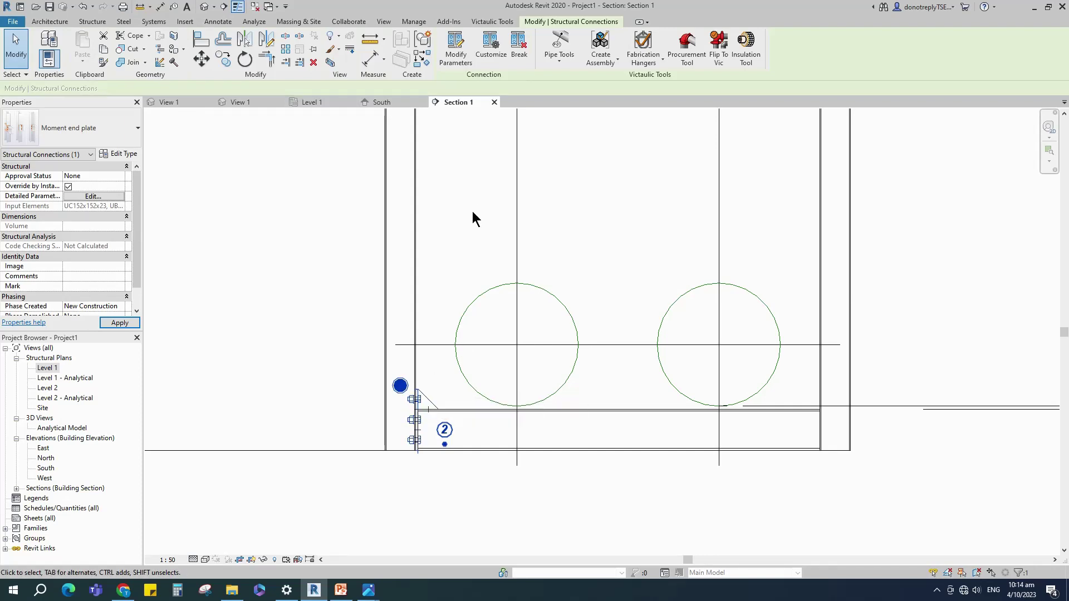
Step: Enclose the two columns and the beam in a 3D selection box and inspect the stiffened end plate connection
left_click(468, 215)
scroll(401, 331, "down", 3)
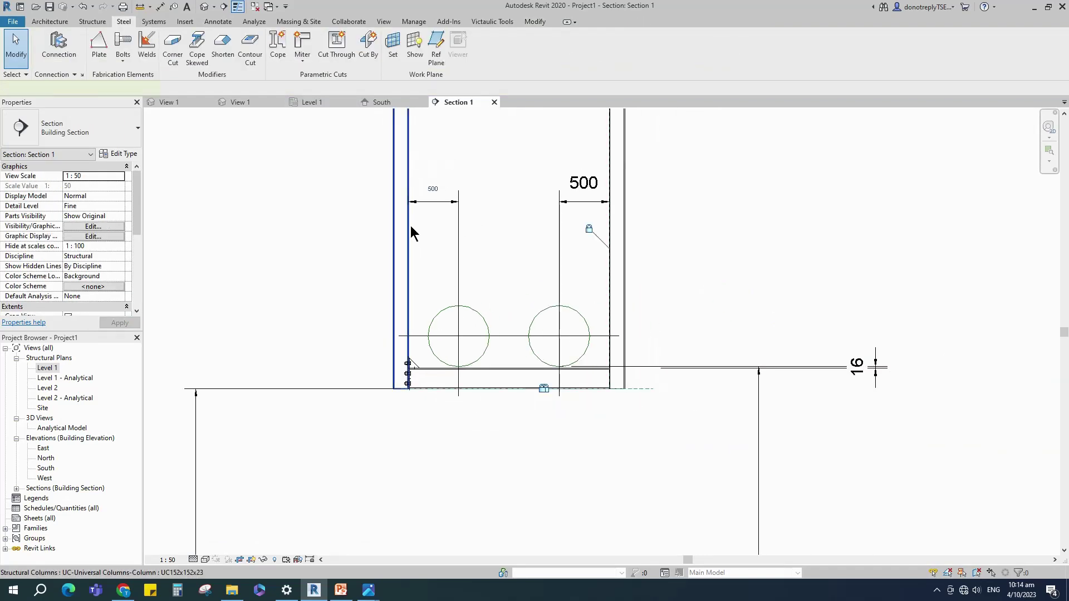
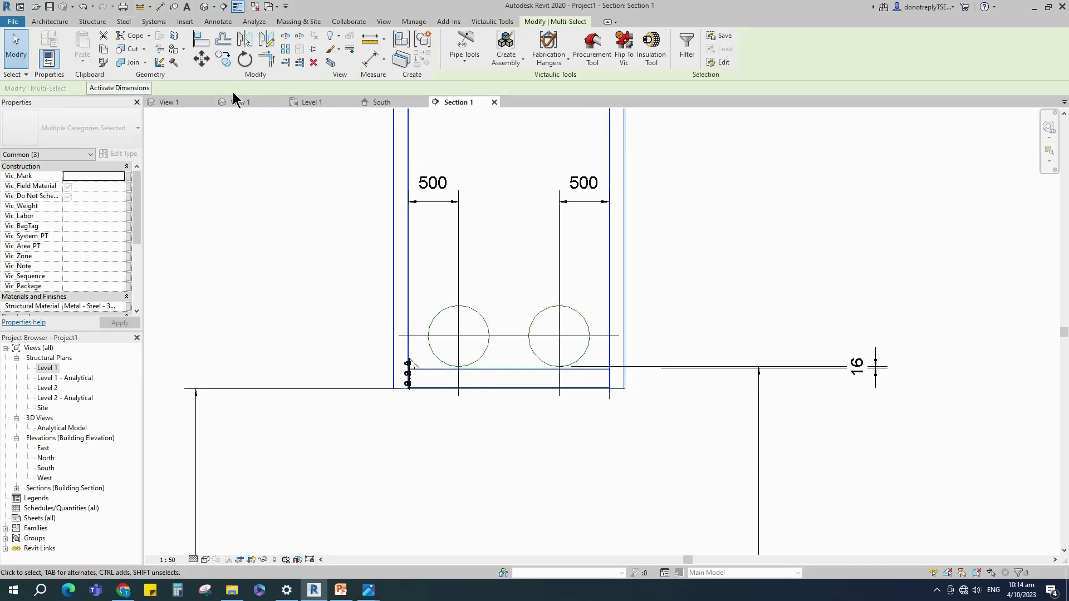
left_click(331, 62)
scroll(615, 423, "up", 6)
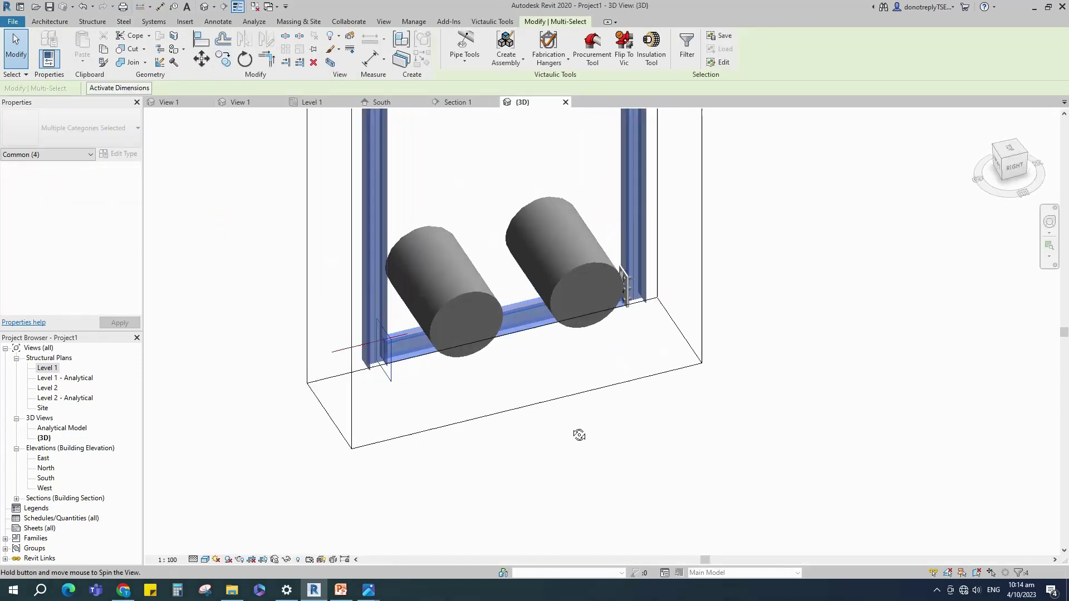
left_click(668, 366)
scroll(640, 377, "up", 8)
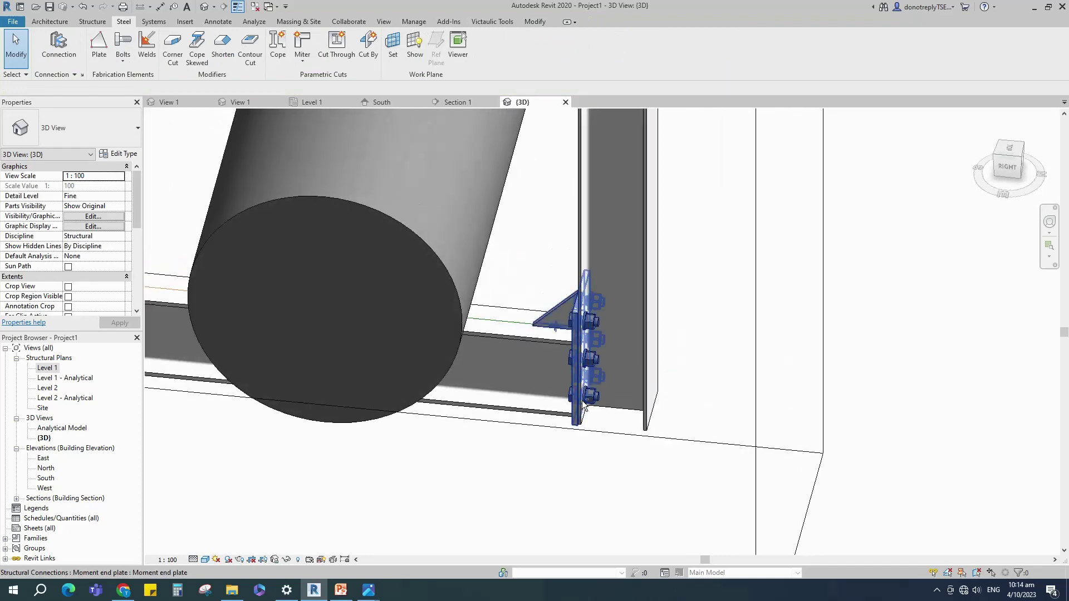
scroll(690, 303, "down", 6)
middle_click_drag(754, 334, 223, 334, "shift")
scroll(214, 259, "up", 3)
middle_click_drag(300, 358, 402, 333, "shift")
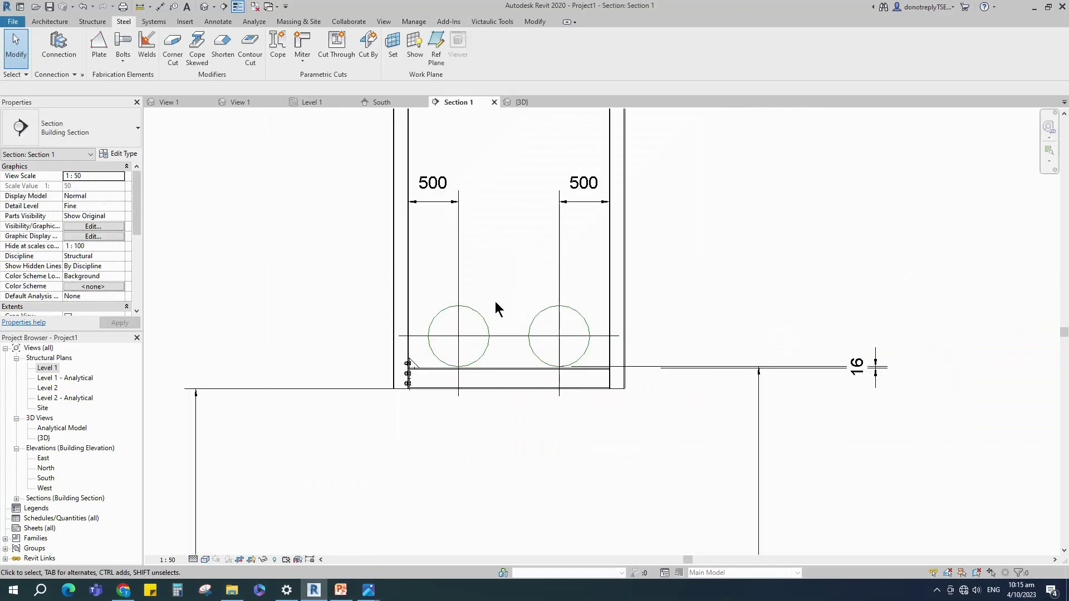
Step: In the section view, create a custom connection named Support Type-1 from the moment end plate at the beam's left end
scroll(496, 301, "up", 2)
left_click(267, 404)
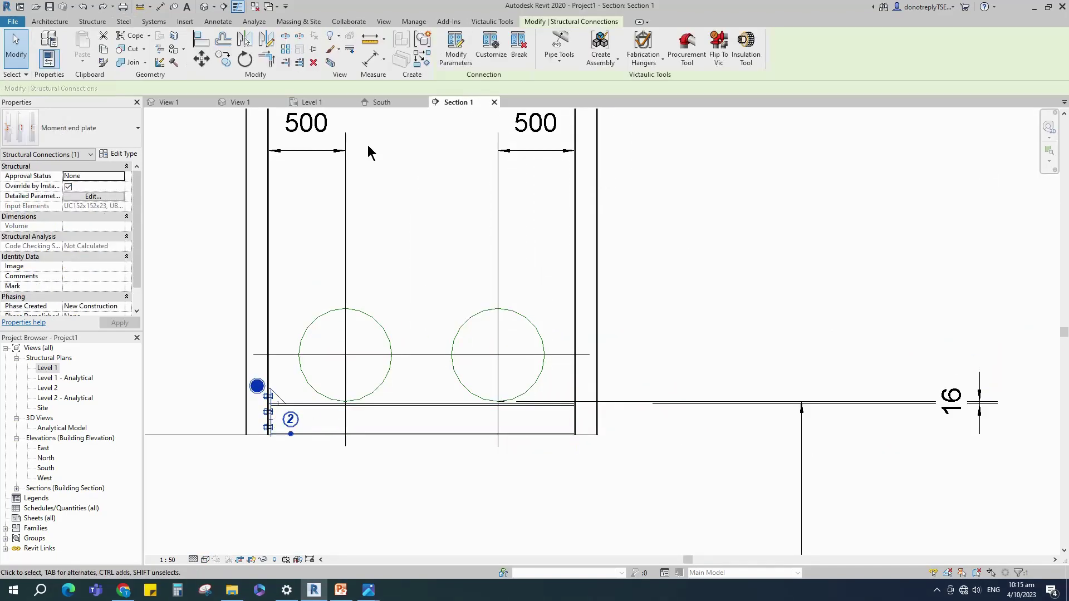
left_click(491, 45)
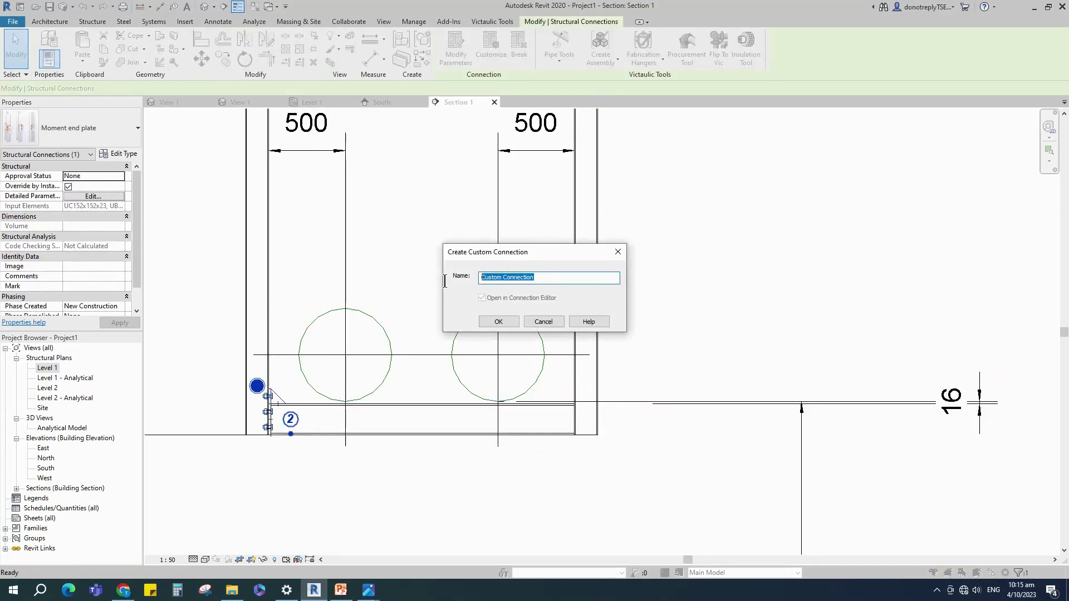
type("Support Type-1")
left_click(498, 323)
left_click(211, 114)
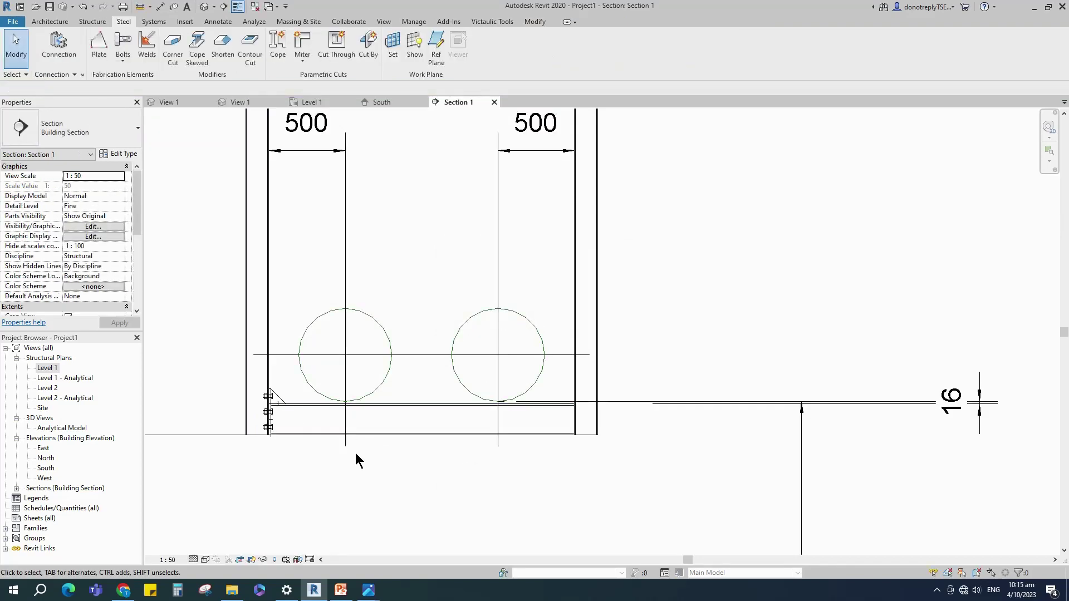
Step: Add a structural connection between the beam and the right-hand column in the section view
left_click(267, 412)
scroll(347, 446, "down", 1)
key("Escape")
left_click(564, 369)
left_click(506, 434, "ctrl")
left_click(124, 21)
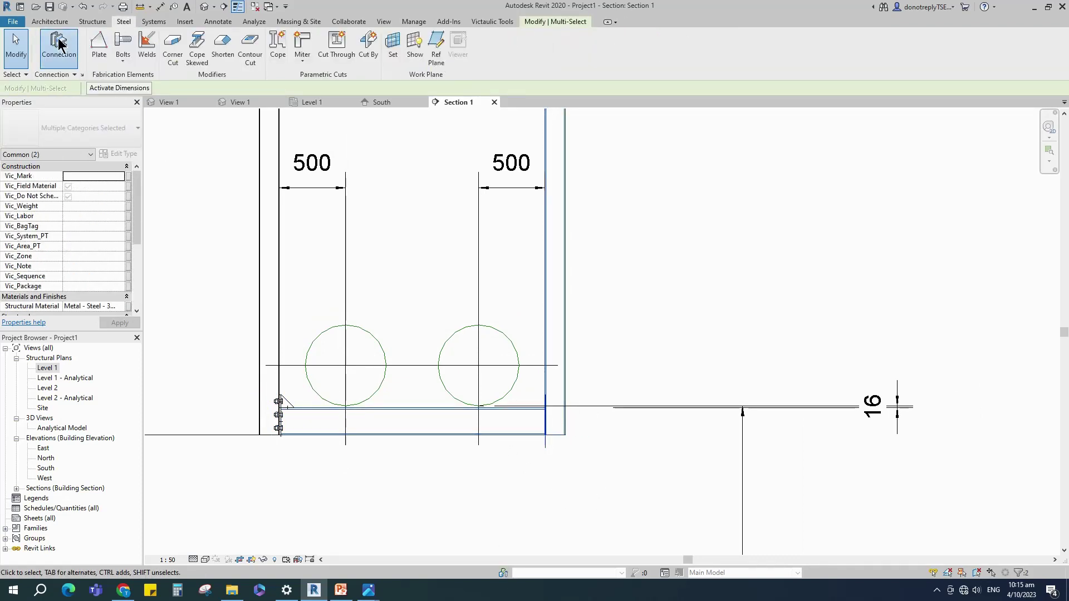
left_click(55, 48)
scroll(596, 465, "up", 1)
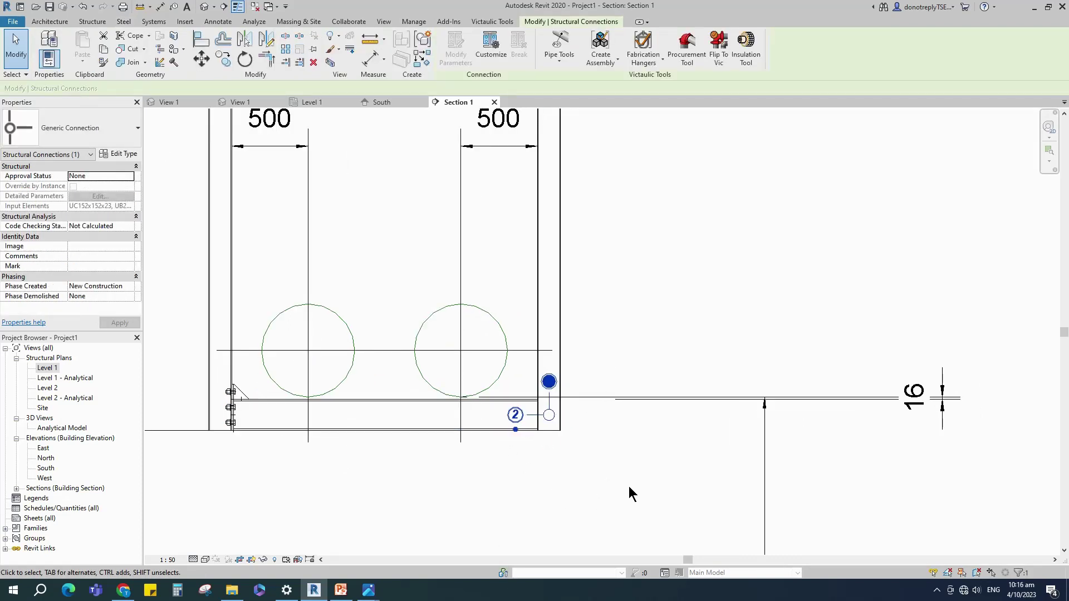
Step: Change the new connection at the right-hand column to the Support Type-1 type
left_click(100, 122)
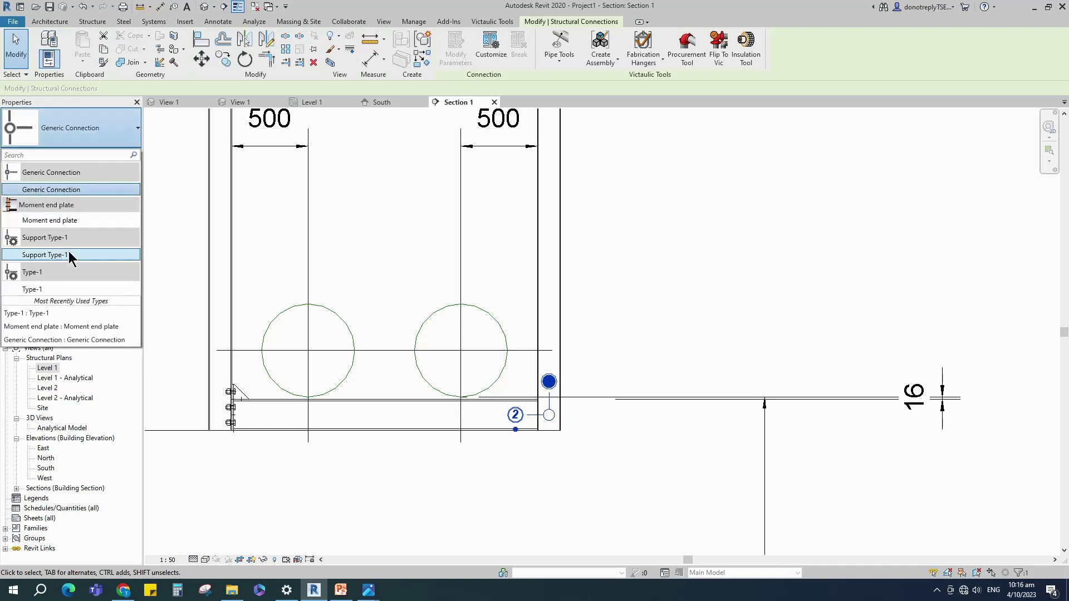
left_click(39, 256)
left_click(565, 468)
left_click(560, 425)
left_click(620, 471)
scroll(619, 471, "down", 2)
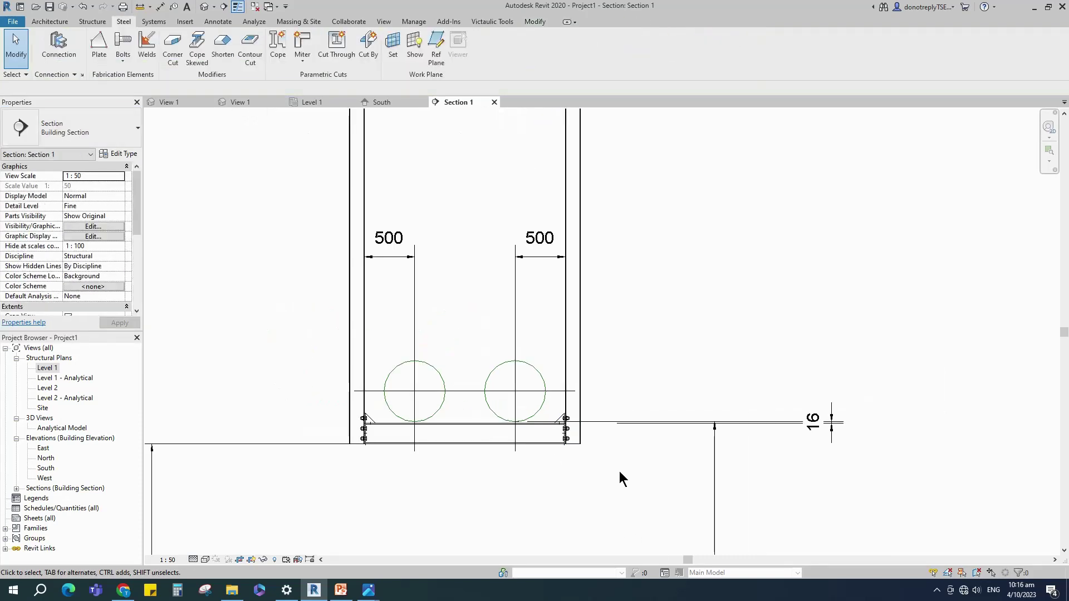
Step: Show the support frame in a 3D selection box and inspect the bolted connections at both beam ends
left_click(587, 239)
left_click(500, 445, "ctrl")
left_click(423, 376, "ctrl")
left_click(674, 443)
scroll(523, 401, "up", 7)
middle_click_drag(444, 362, 680, 394, "shift")
scroll(339, 393, "down", 4)
scroll(773, 341, "up", 3)
scroll(680, 393, "down", 3)
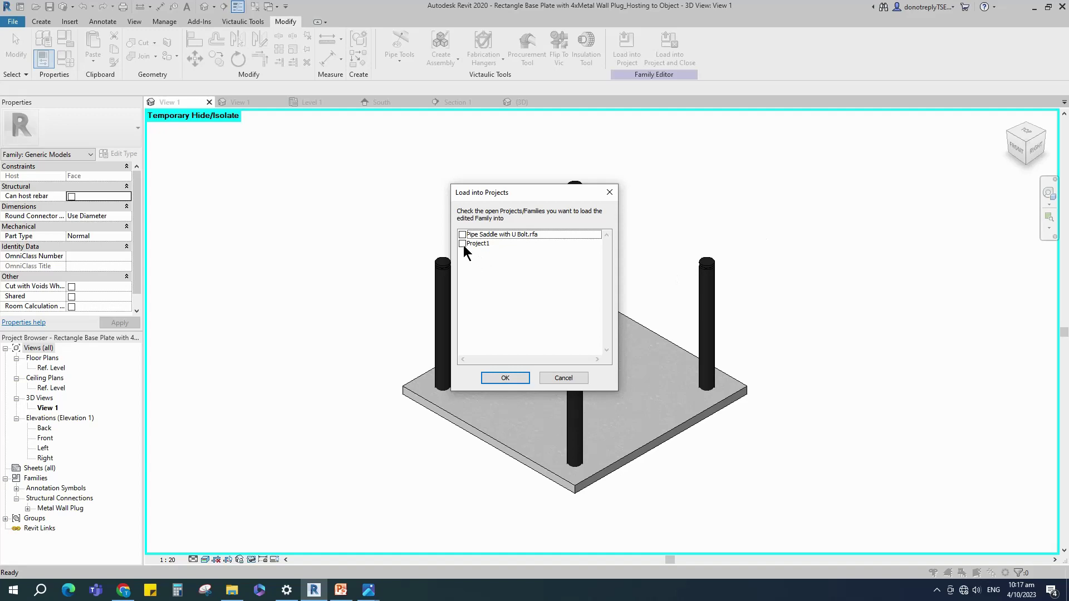
Step: Load the rectangular base plate family with four metal wall plugs into Project1 and show the support frame in the 3D view
left_click(507, 378)
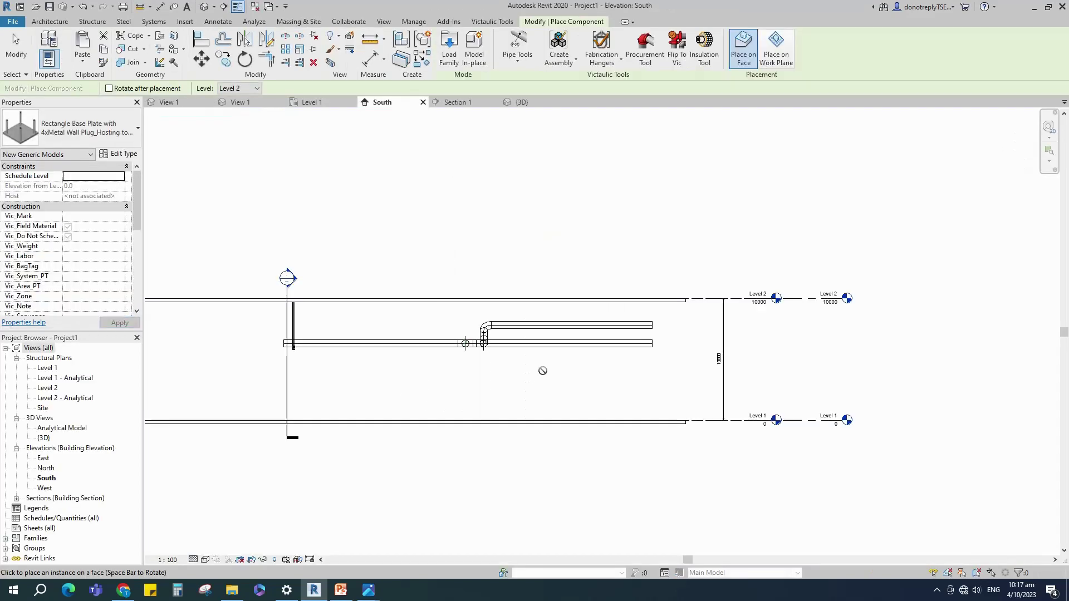
left_click(523, 103)
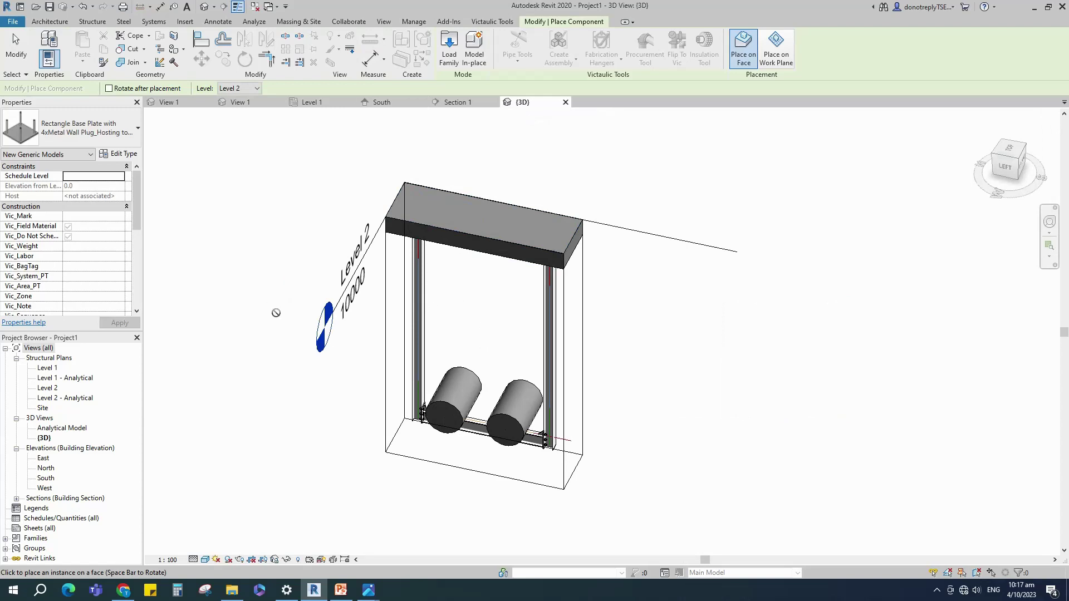
scroll(342, 392, "down", 2)
middle_click_drag(645, 354, 544, 394, "shift")
scroll(443, 350, "up", 4)
key("Escape")
Step: Temporarily hide the linked Piping_Pratical.rvt model in the 3D view to expose the column tops
left_click(494, 297)
scroll(495, 302, "down", 2)
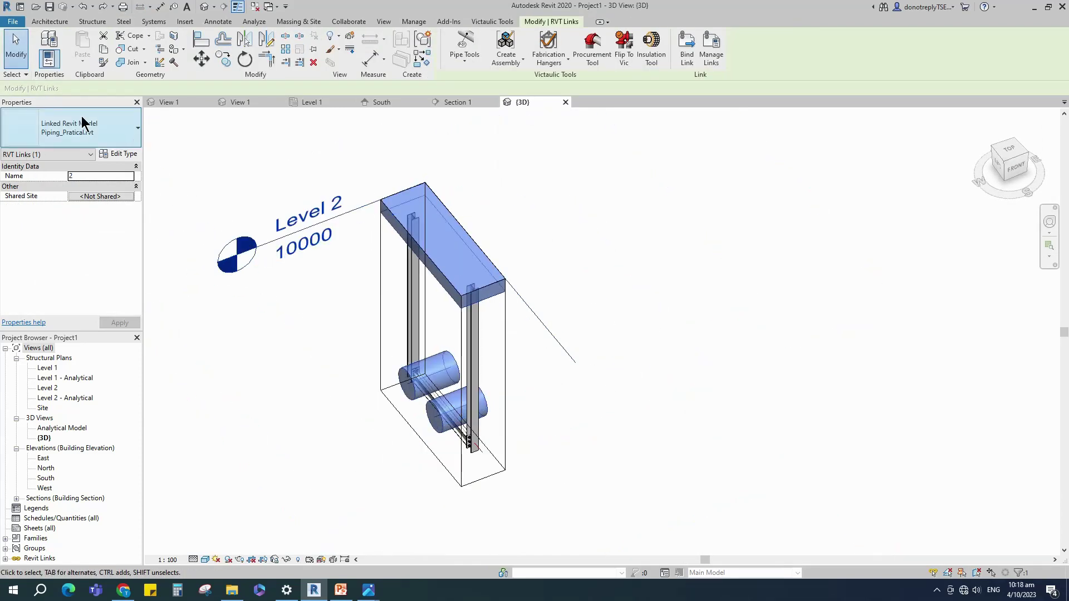
left_click(215, 559)
left_click(323, 532)
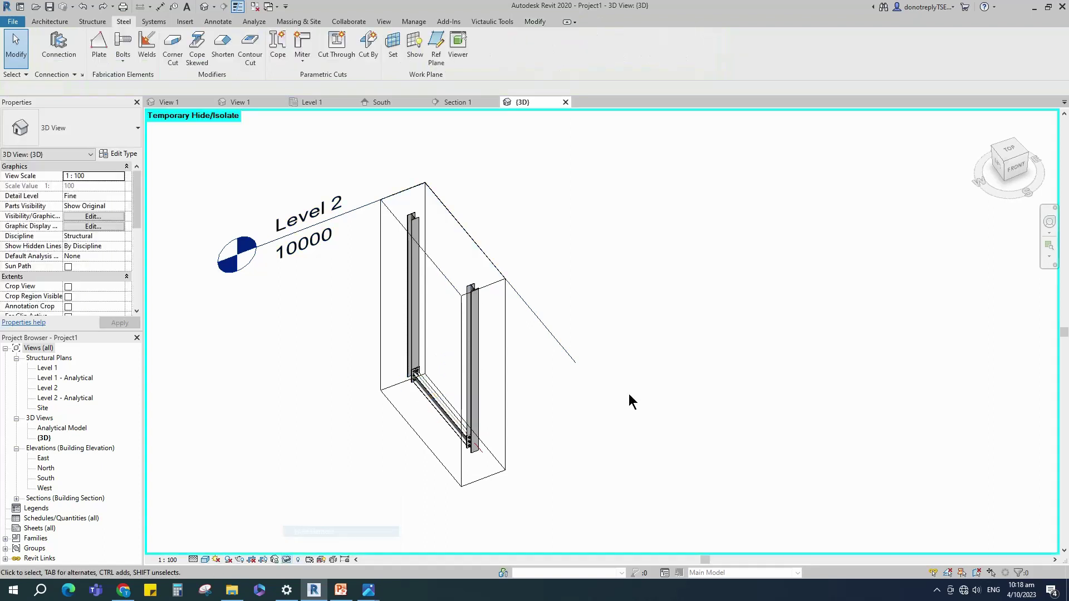
scroll(586, 277, "up", 1)
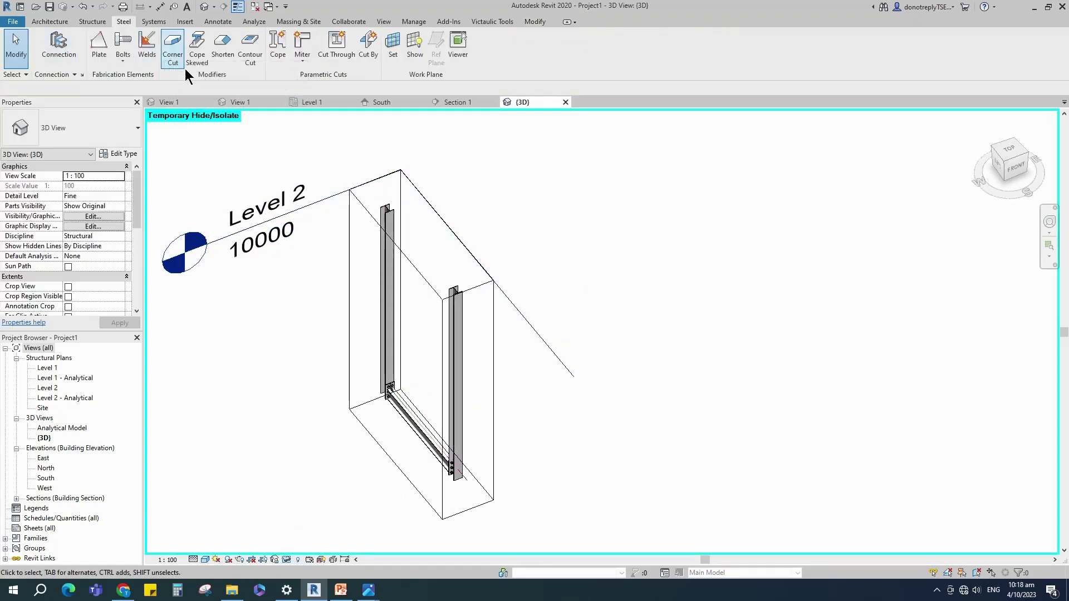
scroll(307, 204, "down", 1)
Step: Place the rectangular base plate with four metal wall plugs on the top face of the nearer UC152x152x23 column
left_click(165, 23)
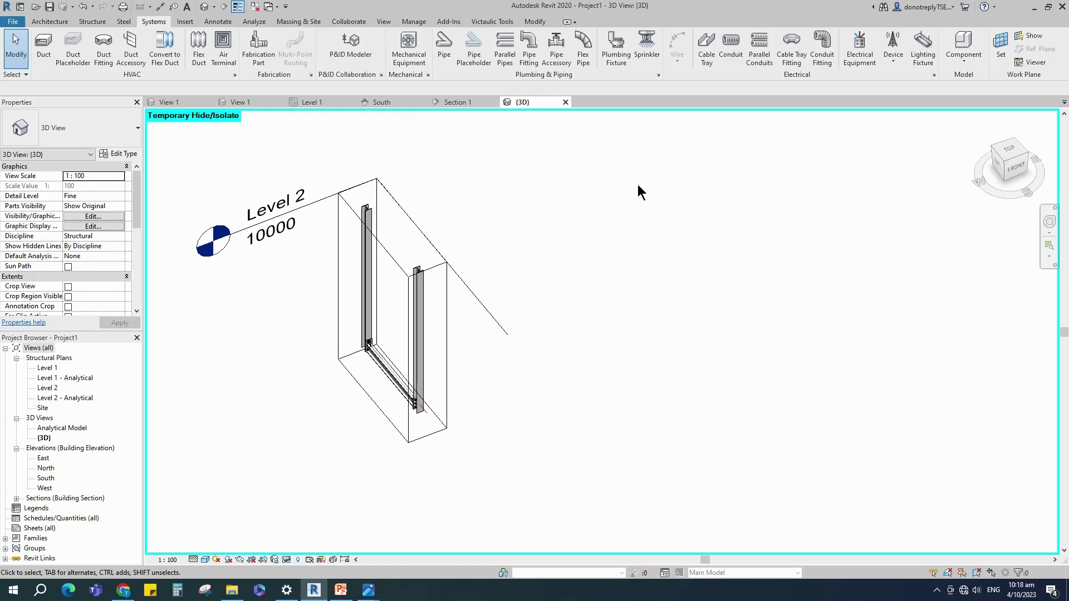
left_click(961, 44)
scroll(444, 283, "up", 1)
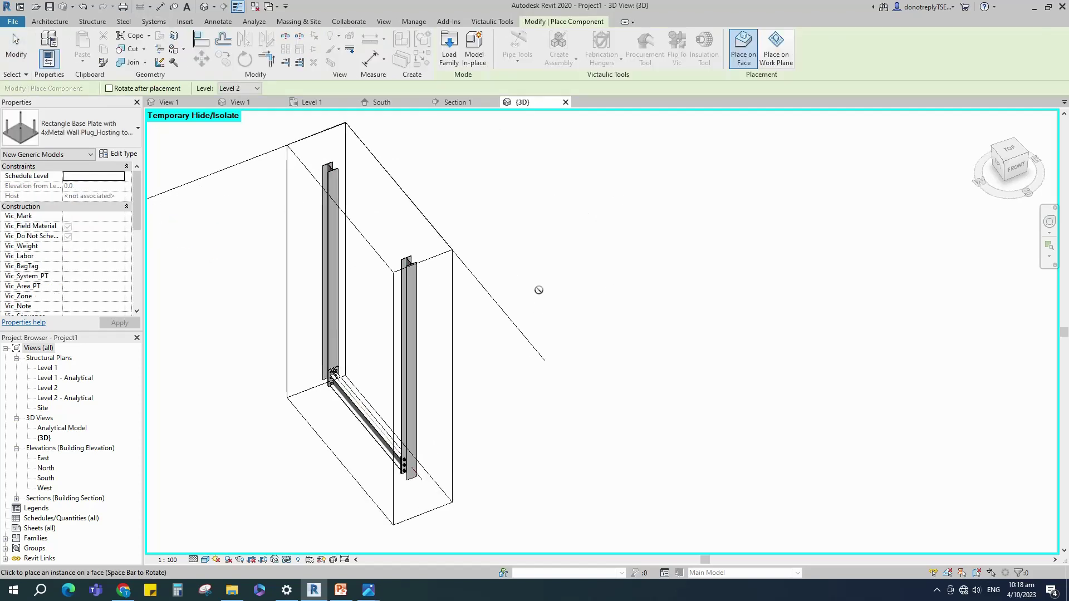
scroll(538, 308, "down", 1)
scroll(510, 270, "up", 1)
middle_click_drag(513, 268, 541, 337, "shift")
scroll(421, 276, "up", 6)
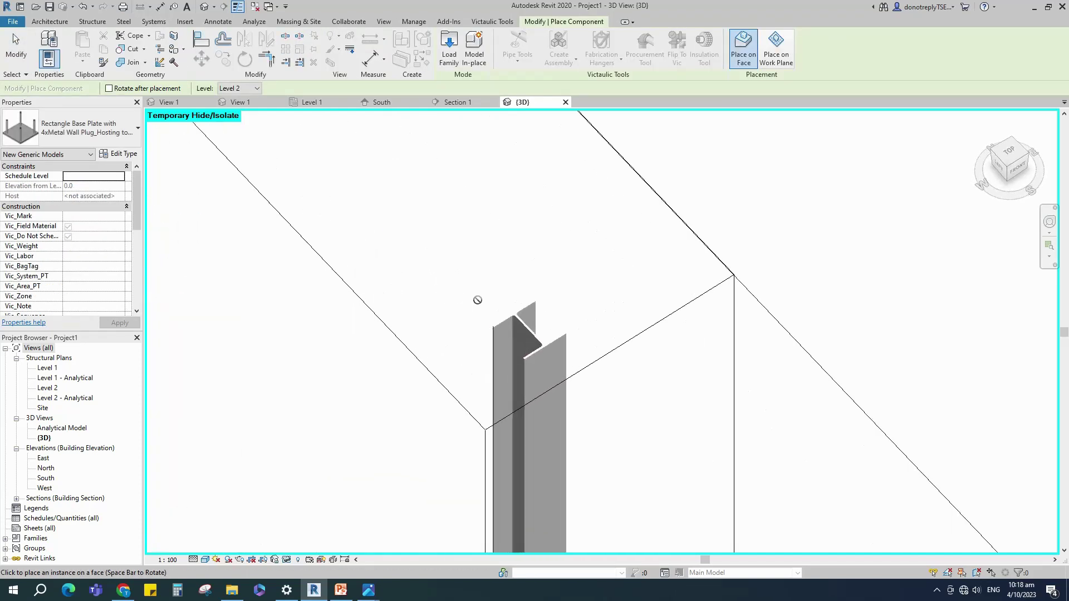
scroll(490, 303, "down", 2)
scroll(529, 345, "up", 1)
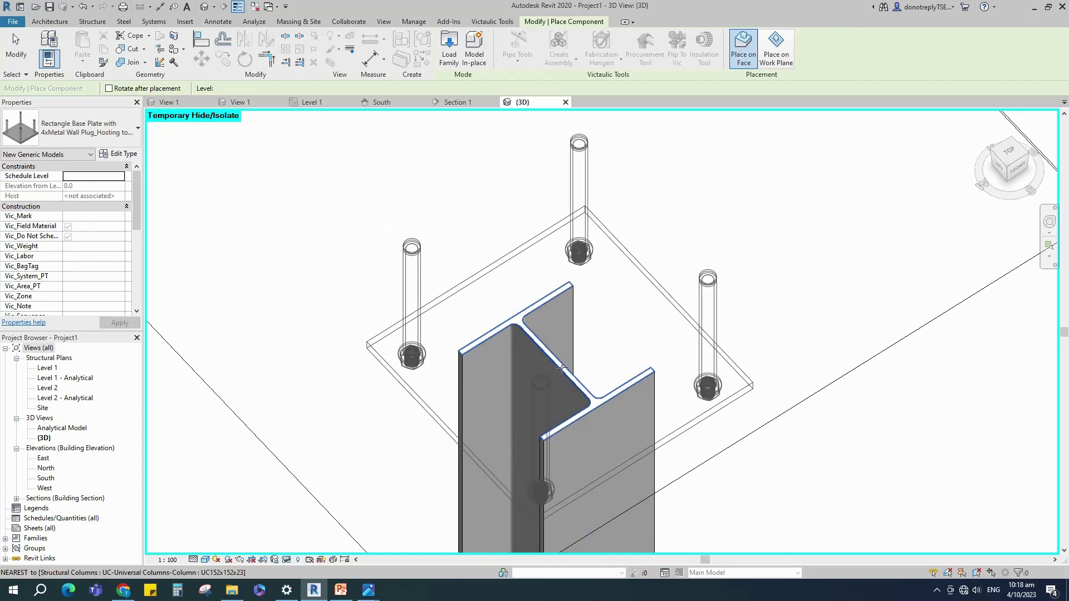
left_click(562, 366)
scroll(544, 311, "down", 4)
scroll(511, 317, "up", 4)
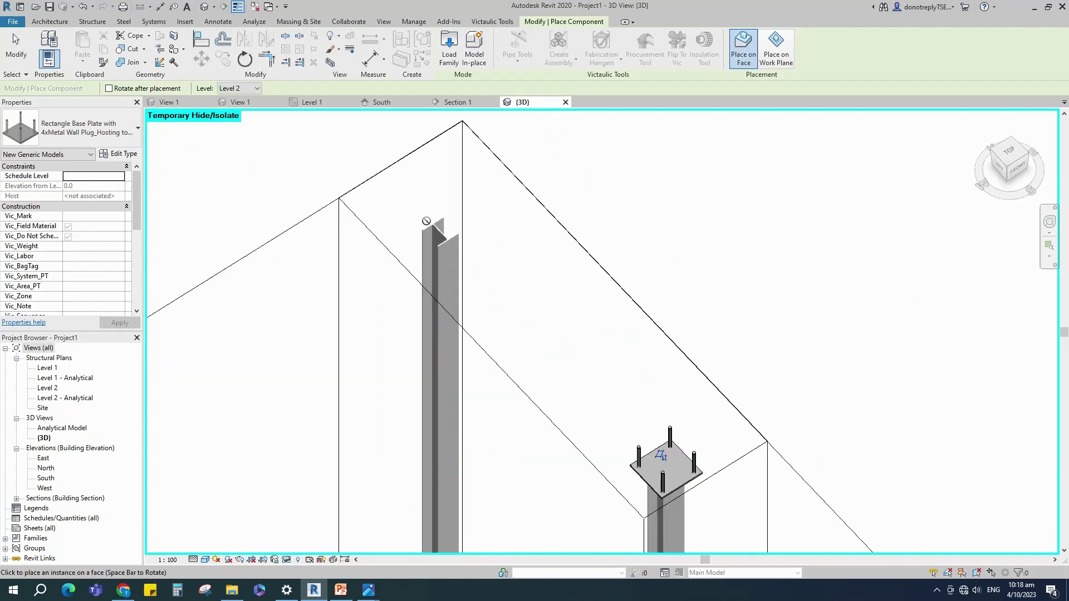
Step: Place the rectangular base plate with four metal wall plugs on the top face of the farther UC152x152x23 column
scroll(427, 221, "up", 3)
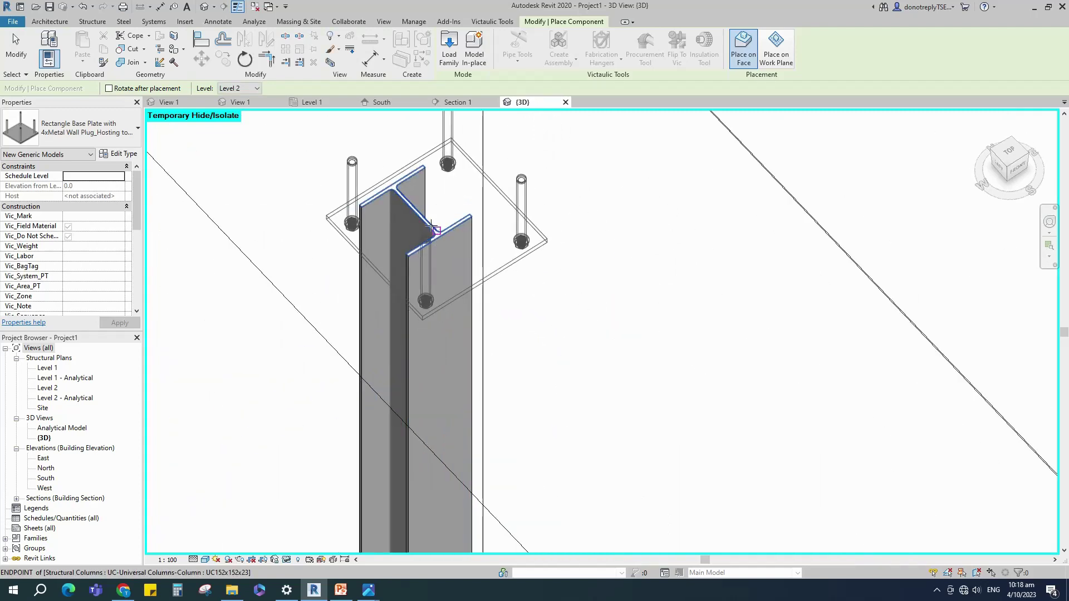
left_click(441, 222)
scroll(433, 222, "down", 4)
key("Escape")
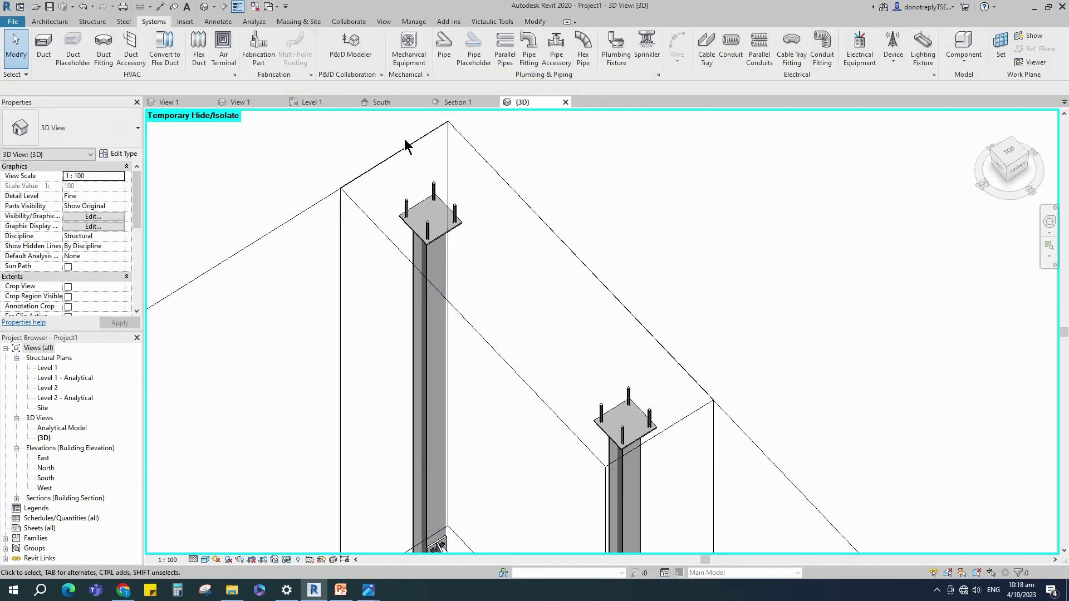
Step: In Section 1, lower the top offset of both UC152x152x23 columns by 16 mm to make room for the base plates
left_click(459, 102)
scroll(446, 161, "up", 2)
scroll(445, 169, "down", 1)
middle_click_drag(446, 169, 455, 244)
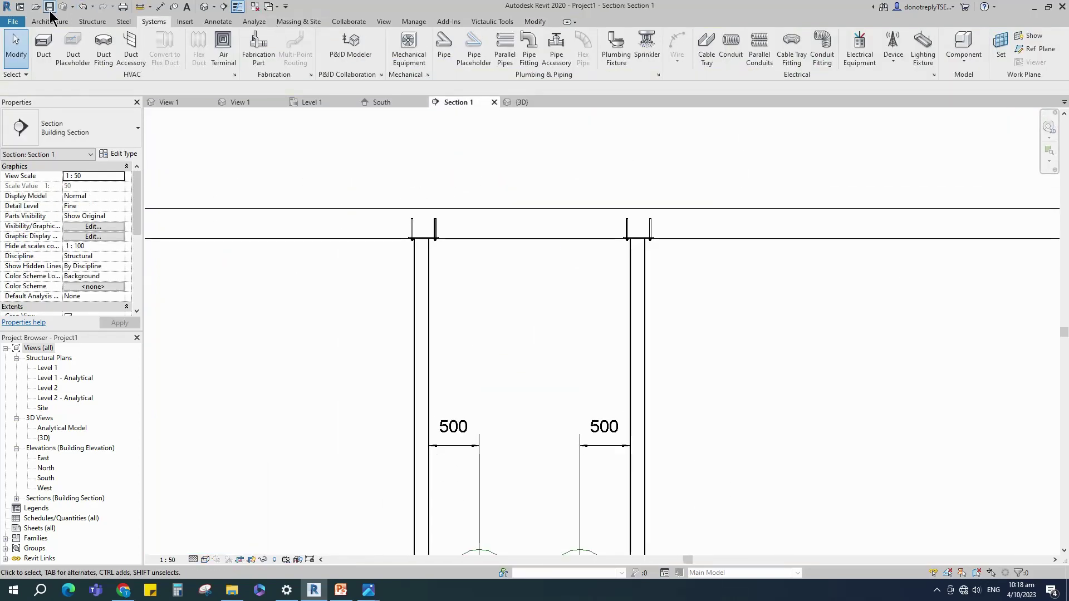
left_click(597, 242)
left_click(290, 259, "ctrl")
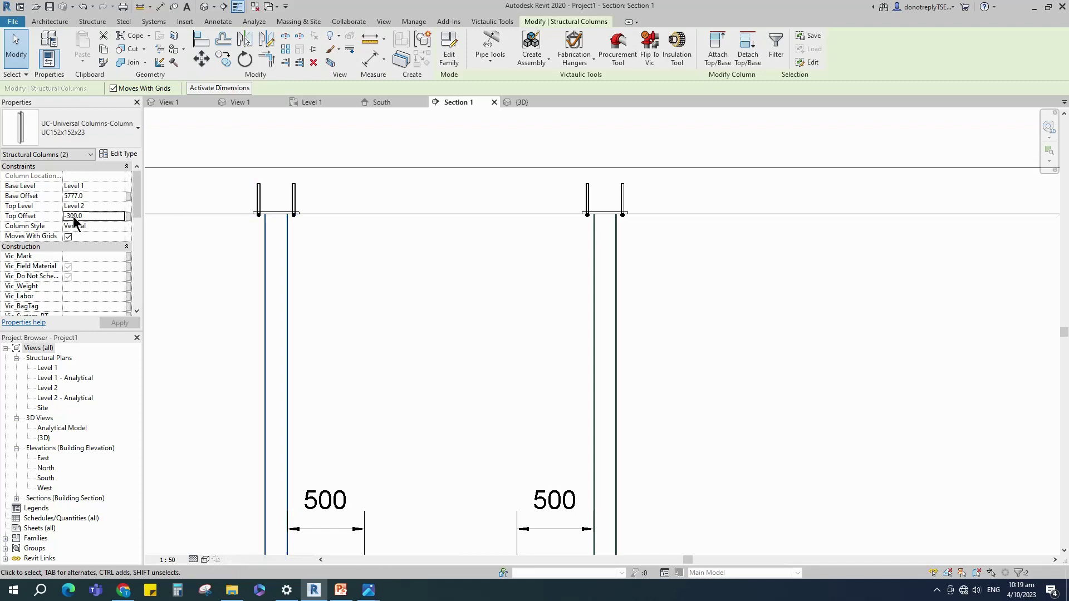
type("16")
left_click(119, 323)
left_click(574, 332)
left_click(453, 338)
scroll(611, 228, "up", 3)
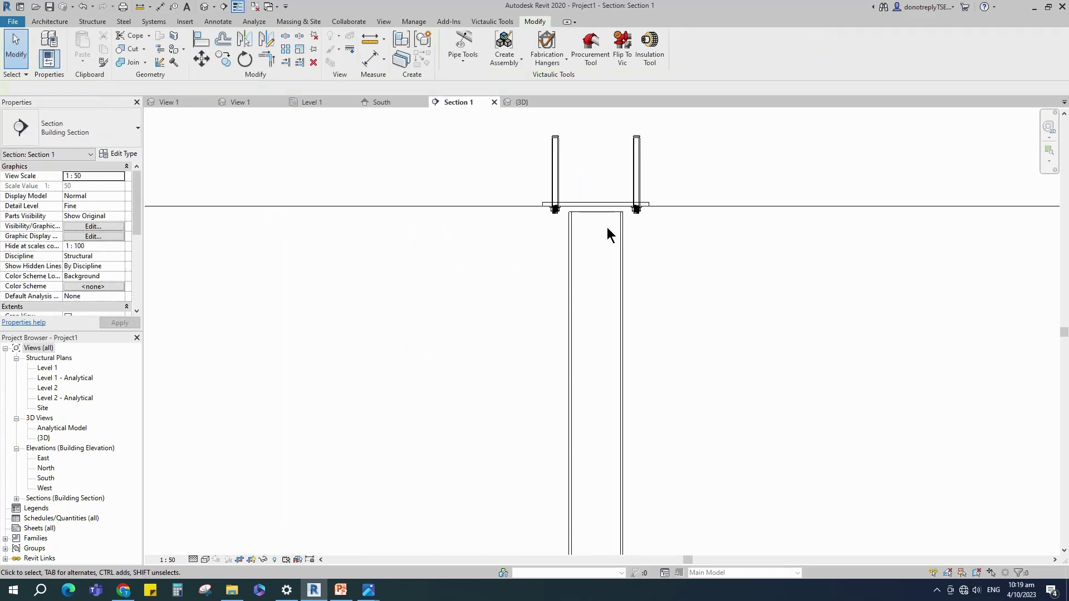
Step: In the 3D view, rehost the nearer base plate onto the lowered column's top face and remove the unsatisfied constraints
left_click(521, 102)
middle_click_drag(645, 293, 737, 428, "shift")
scroll(706, 357, "up", 2)
middle_click_drag(660, 322, 659, 380, "shift")
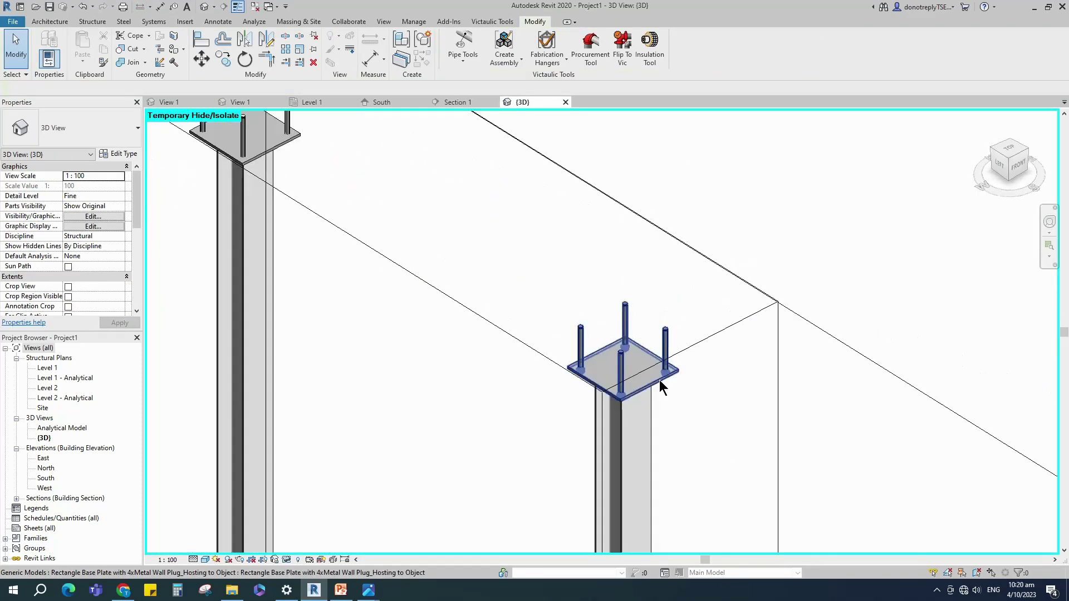
left_click(659, 379)
left_click(803, 54)
scroll(631, 367, "up", 2)
scroll(632, 367, "up", 5)
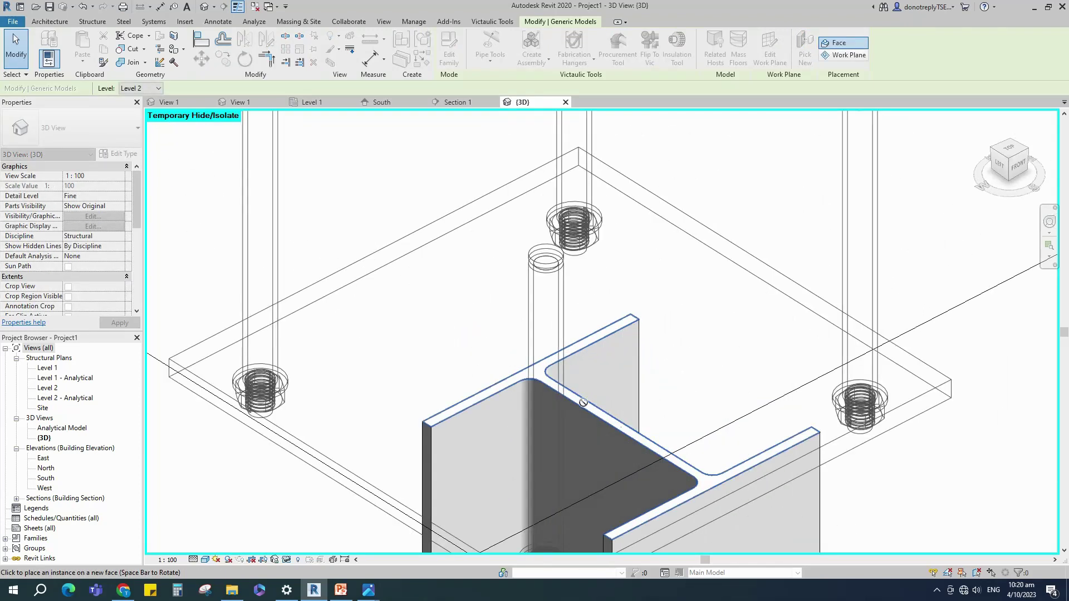
left_click(583, 402)
scroll(582, 408, "down", 3)
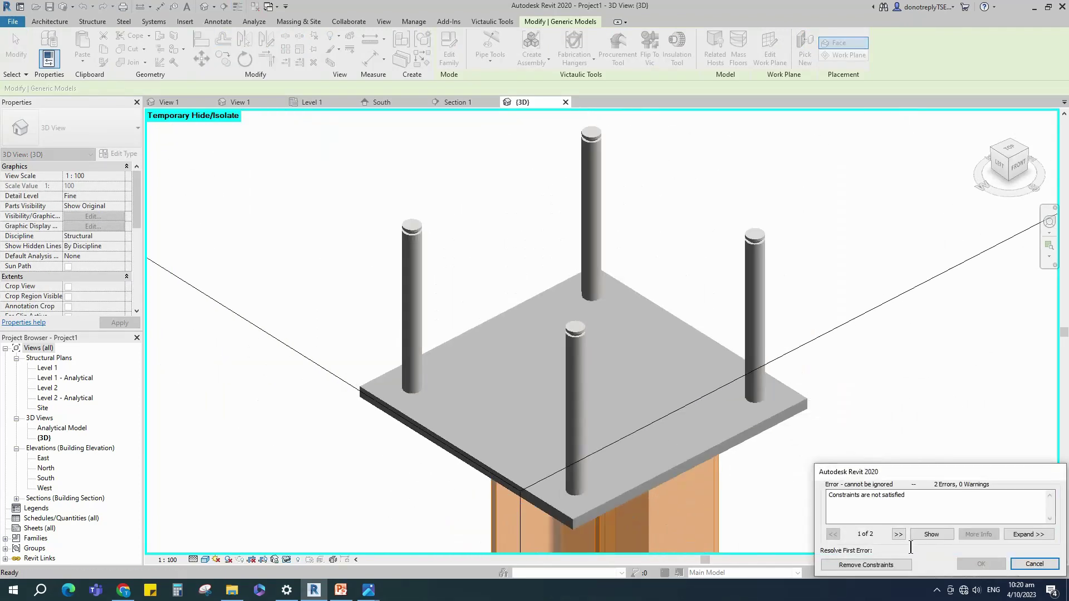
left_click(870, 562)
Step: Rehost the farther base plate onto the top face of its lowered column
scroll(880, 544, "down", 9)
left_click(494, 278)
left_click(805, 54)
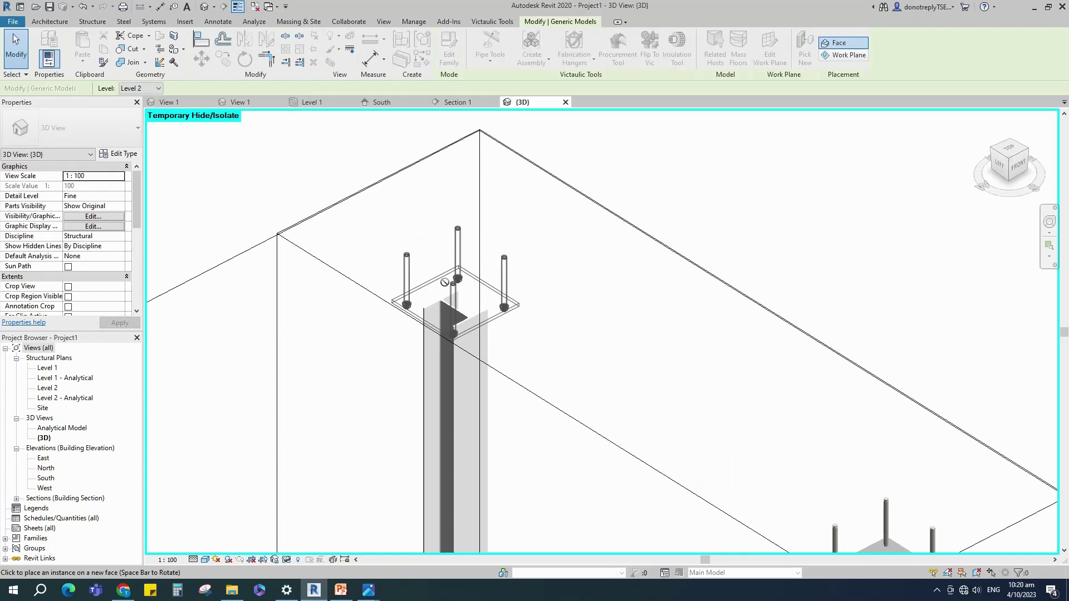
scroll(448, 303, "up", 6)
left_click(450, 322)
scroll(593, 340, "down", 4)
key("Escape")
Step: Align the base plates with the centrelines of their UC152x152x23 columns in Section 1
left_click(459, 103)
left_click(206, 42)
left_click(595, 288)
left_click(585, 186)
scroll(793, 279, "down", 3)
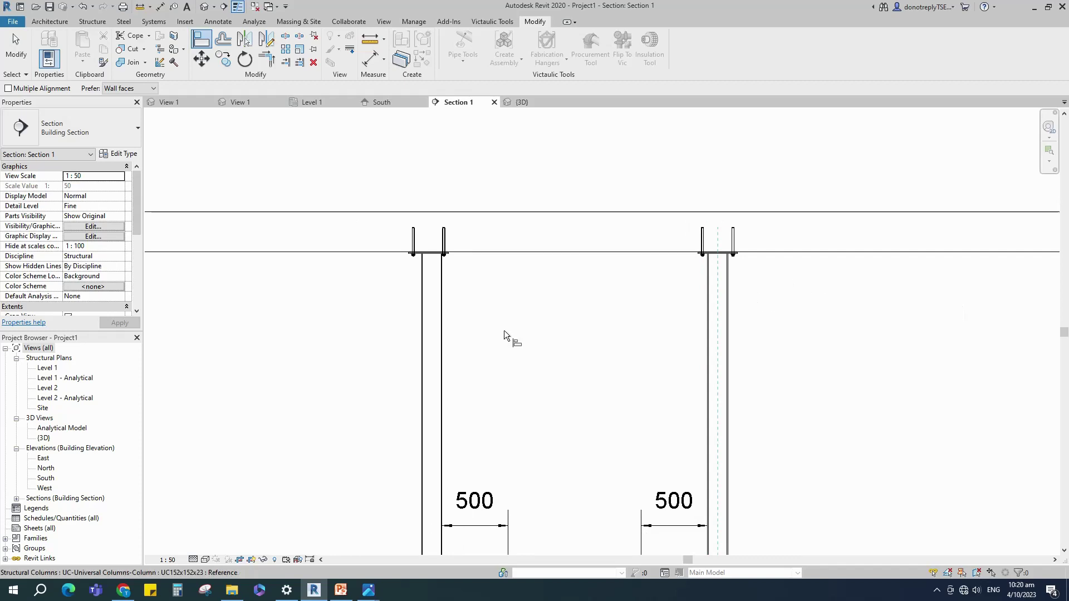
left_click(430, 313)
scroll(350, 122, "down", 6)
key("Escape")
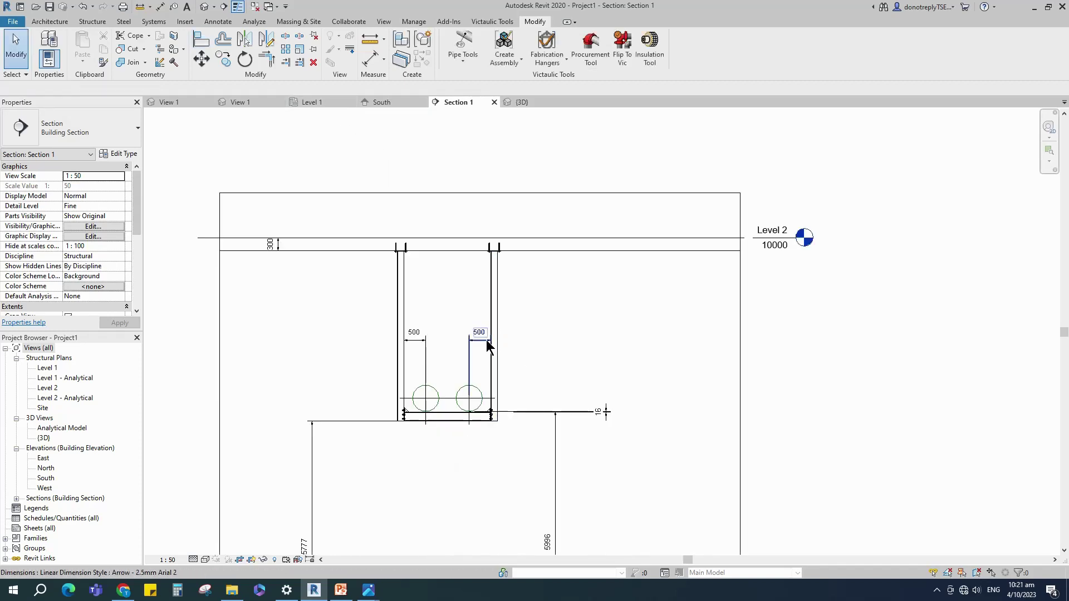
Step: Reset the temporary hide in the 3D view and inspect the support frame together with the linked model
left_click(524, 102)
scroll(516, 270, "down", 5)
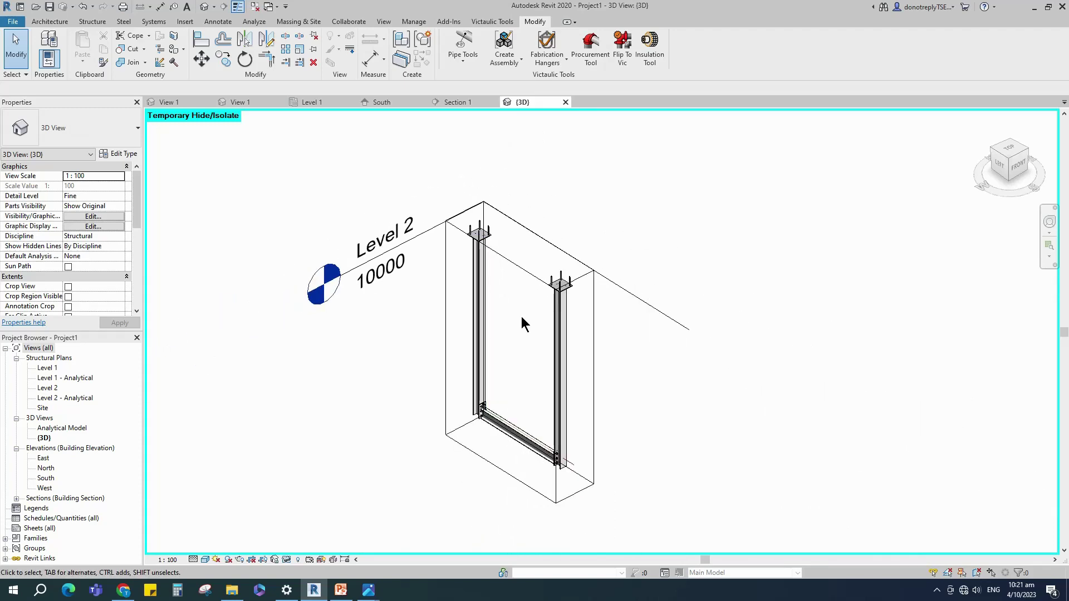
left_click(287, 560)
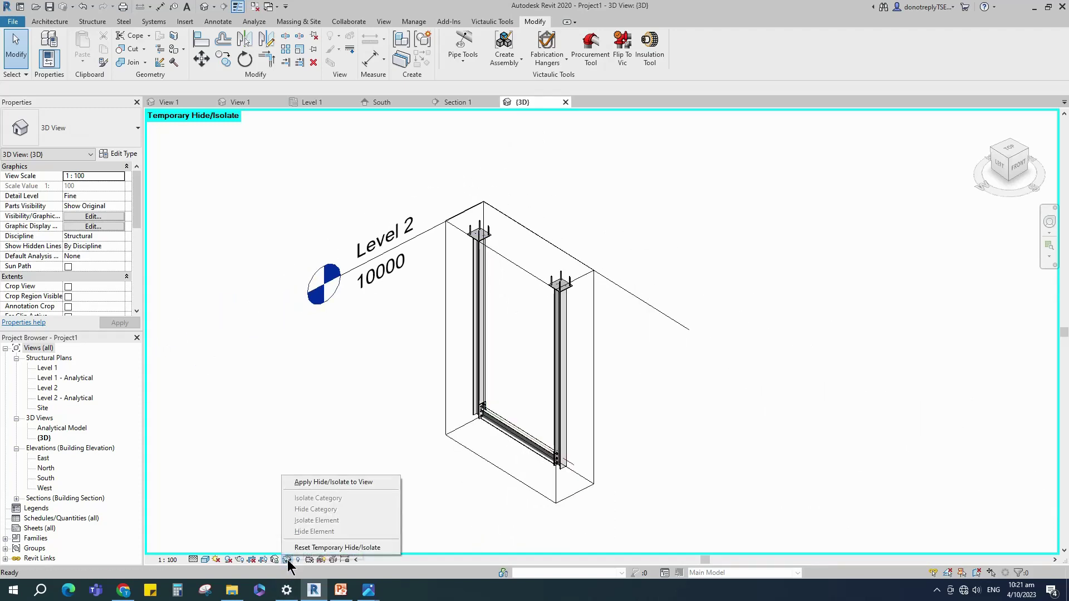
left_click(322, 547)
scroll(602, 453, "up", 2)
mouse_move(602, 453)
middle_mouse_down("shift")
mouse_move(730, 239)
mouse_move(496, 307)
mouse_move(652, 262)
mouse_move(782, 408)
mouse_move(847, 360)
mouse_move(312, 408)
mouse_move(429, 470)
mouse_move(562, 575)
middle_mouse_up("shift")
scroll(824, 337, "down", 2)
scroll(612, 345, "up", 2)
scroll(462, 428, "down", 2)
scroll(687, 406, "down", 1)
Step: Load the Pipe Saddle with U Bolt family into Project1 and place one on the support beam in the Level 1 plan
left_click(240, 102)
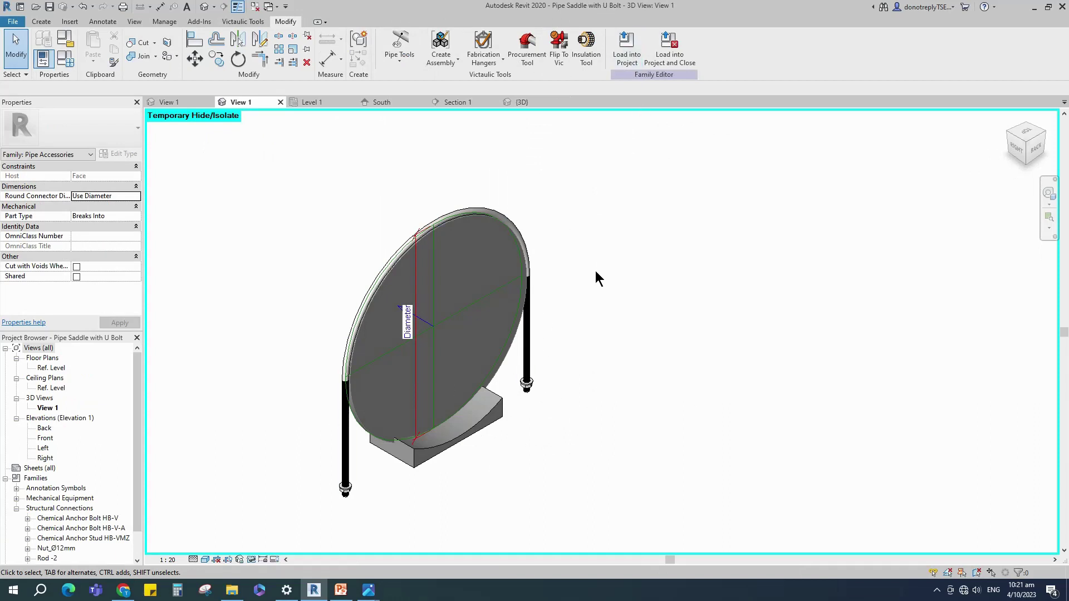
left_click(628, 50)
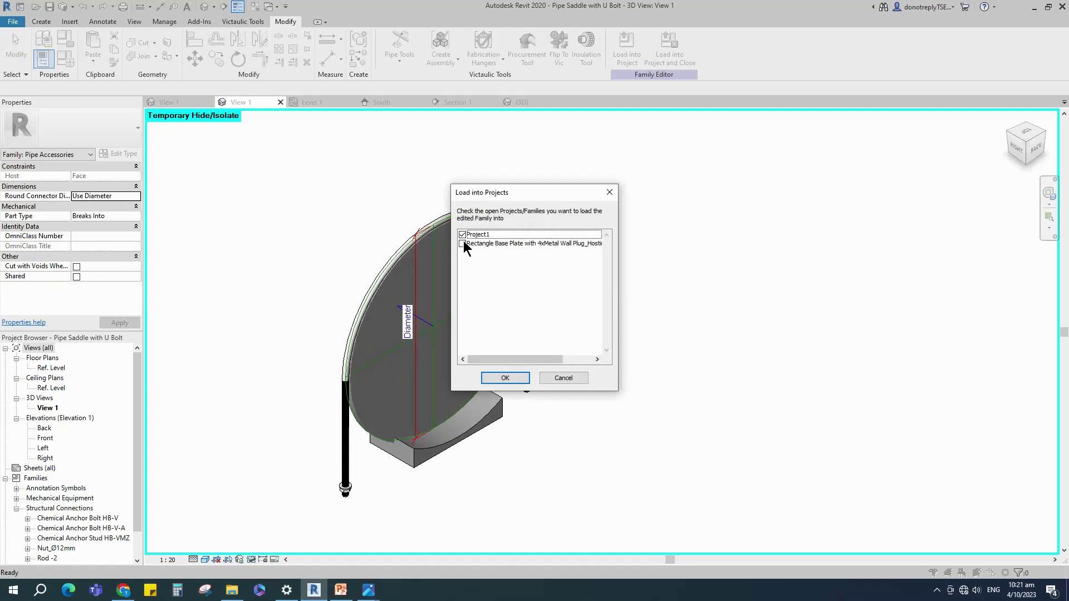
left_click(505, 377)
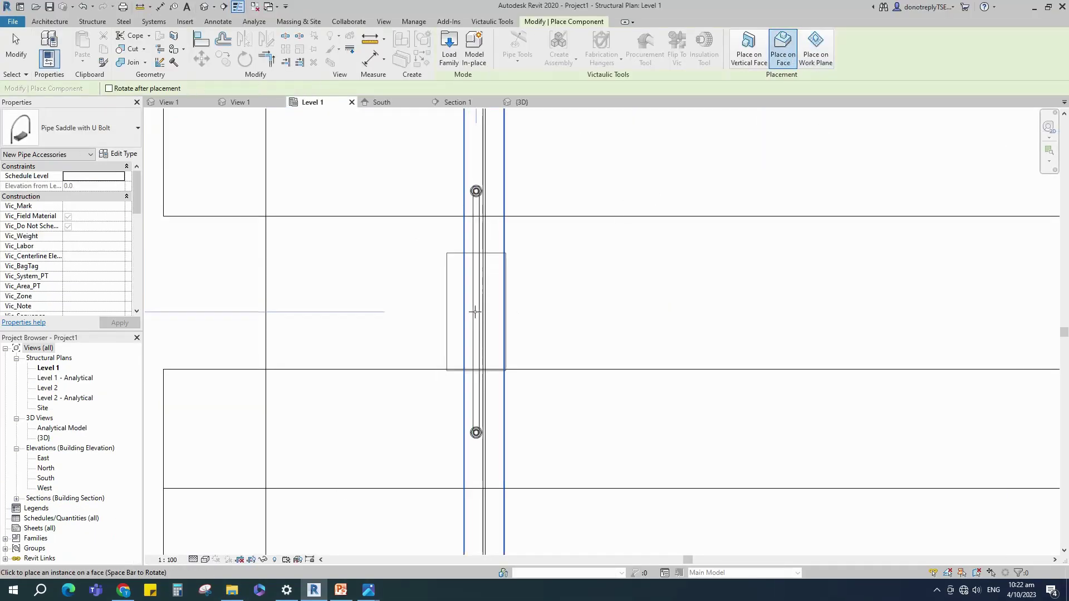
key("Escape")
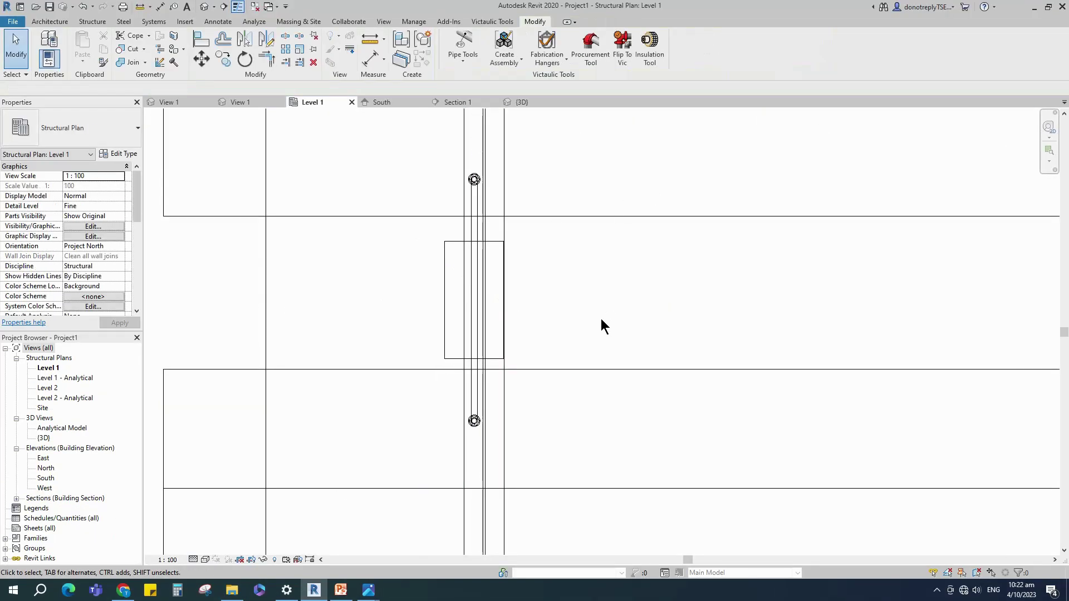
Step: In Section 1, align the pipe saddle with U bolt to the centreline of the left pipe
left_click(458, 102)
scroll(372, 472, "up", 4)
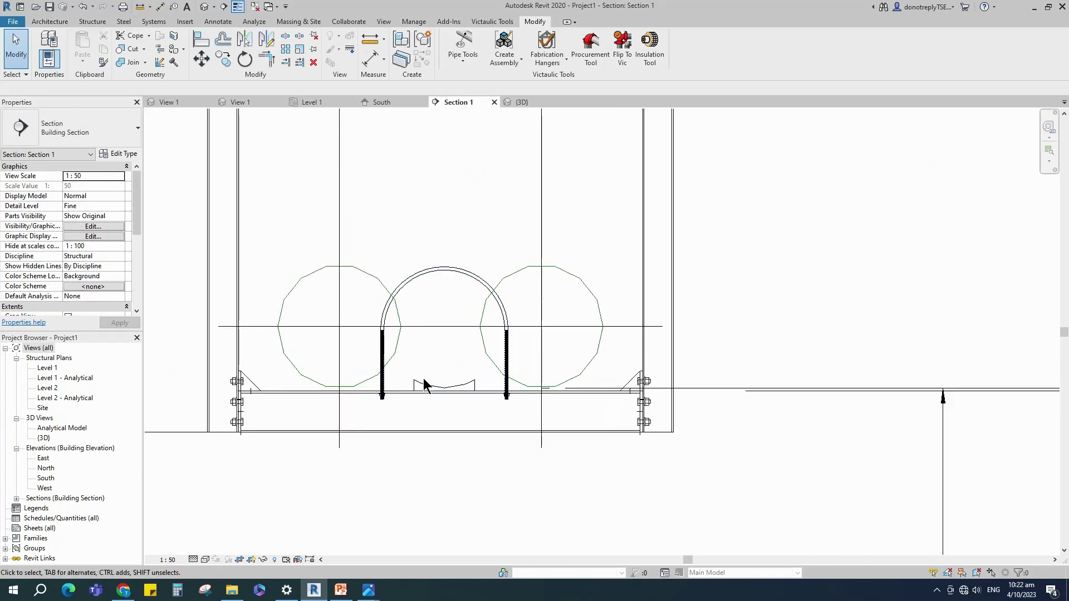
left_click(201, 40)
left_click(444, 313)
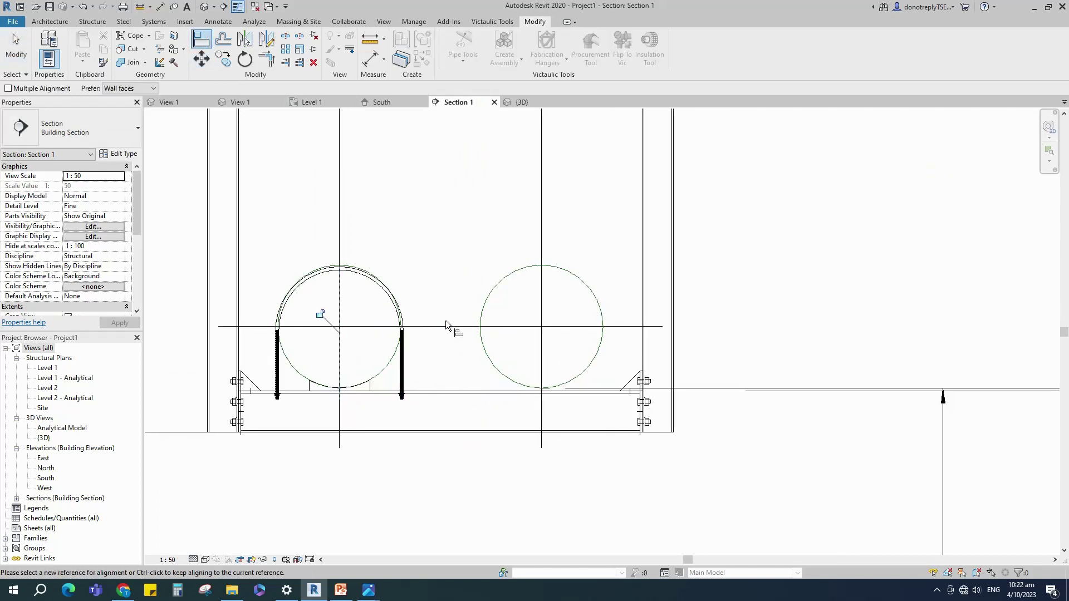
key("Escape")
key("Escape")
Step: Set the Pipe Diameter of the pipe saddle with U bolt to 620
scroll(406, 407, "up", 5)
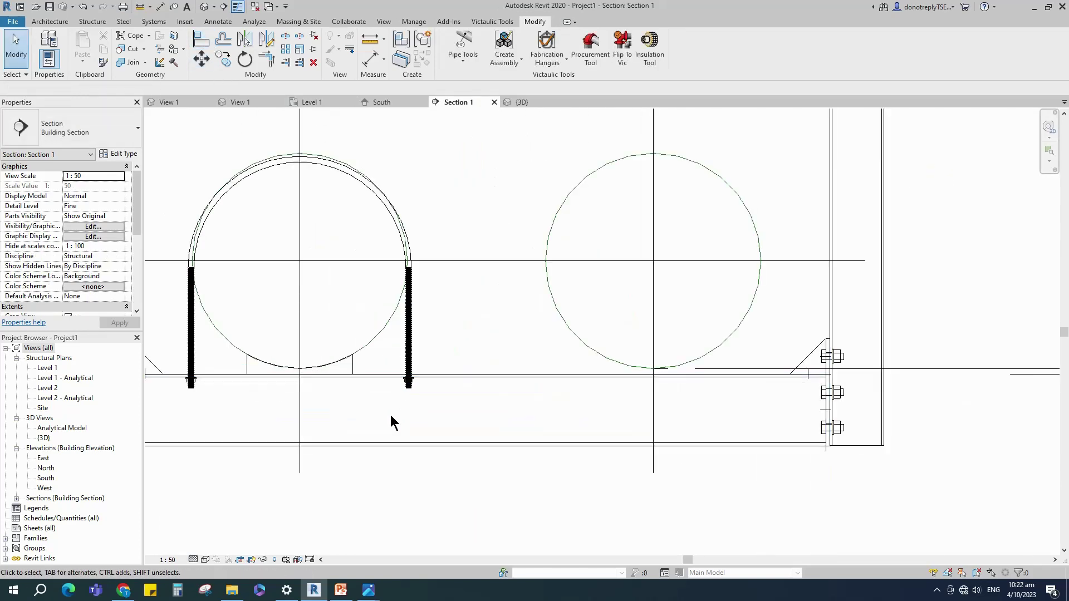
left_click(432, 214)
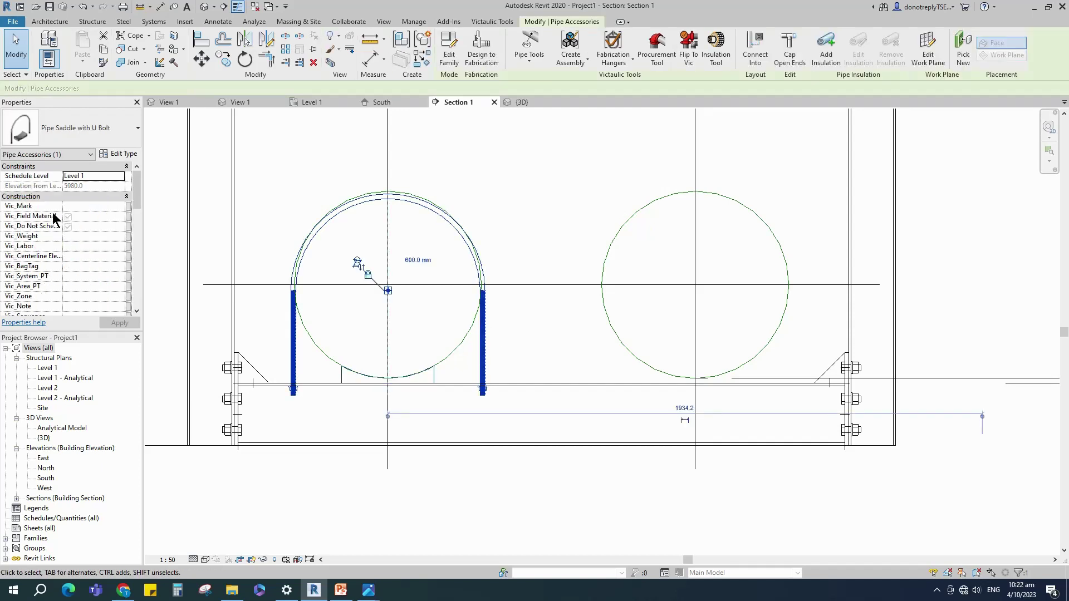
scroll(75, 265, "down", 5)
type("20")
left_click(118, 322)
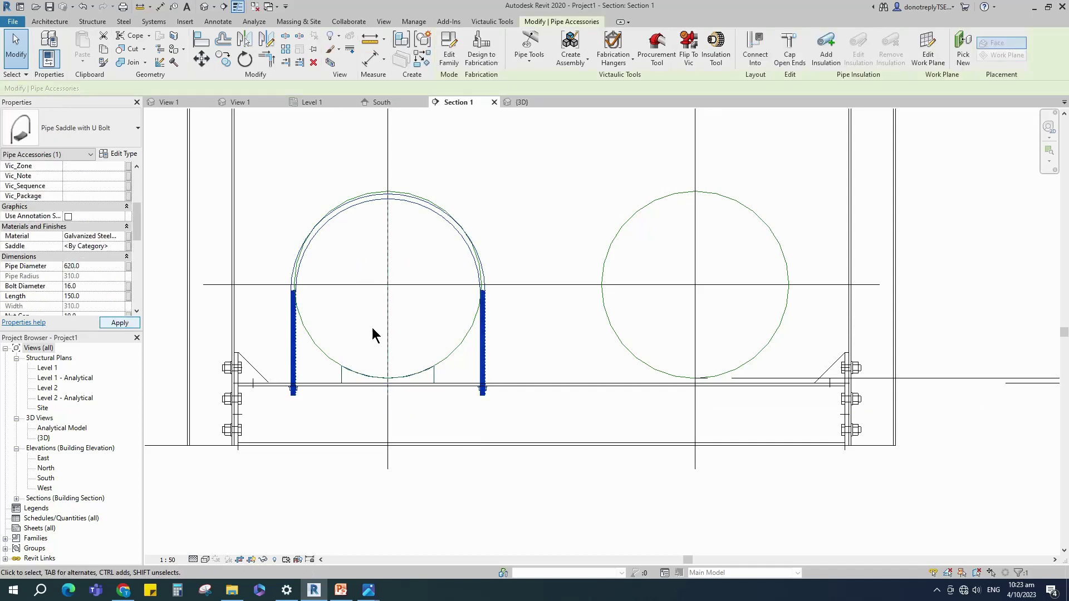
left_click(516, 347)
scroll(452, 408, "down", 1)
Step: Copy the pipe saddle with U bolt from the left pipe's centre to the right pipe's centre and check both in 3D
left_click(482, 363)
left_click(223, 59)
left_click(397, 304)
left_click(664, 302)
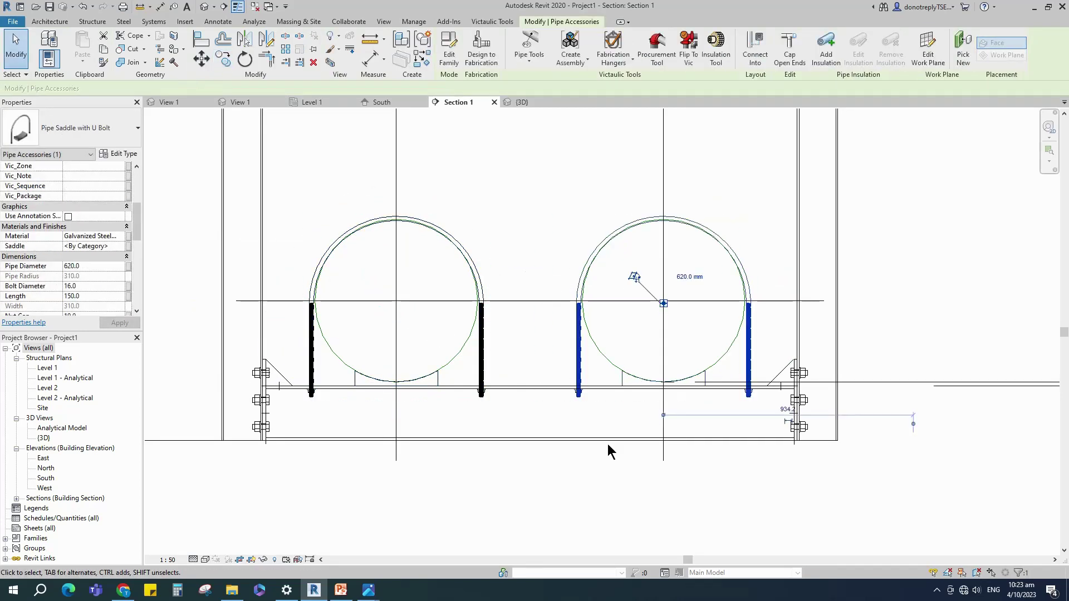
key("Escape")
scroll(453, 420, "down", 3)
left_click(526, 103)
scroll(644, 470, "up", 8)
middle_click_drag(671, 366, 432, 134, "shift")
Step: In the Level 1 plan, copy the complete support frame 2500 mm along the horizontal pipes with multiple copying enabled
left_click(312, 101)
scroll(479, 239, "down", 5)
left_click_drag(451, 121, 522, 429)
scroll(281, 401, "down", 2)
left_click(223, 58)
scroll(404, 292, "up", 5)
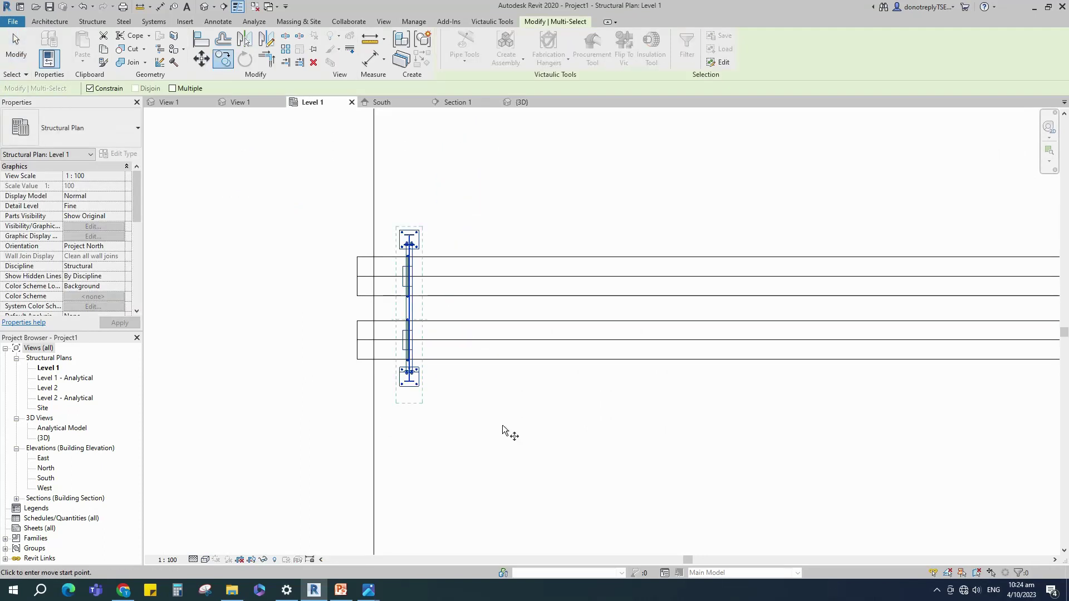
left_click(393, 250)
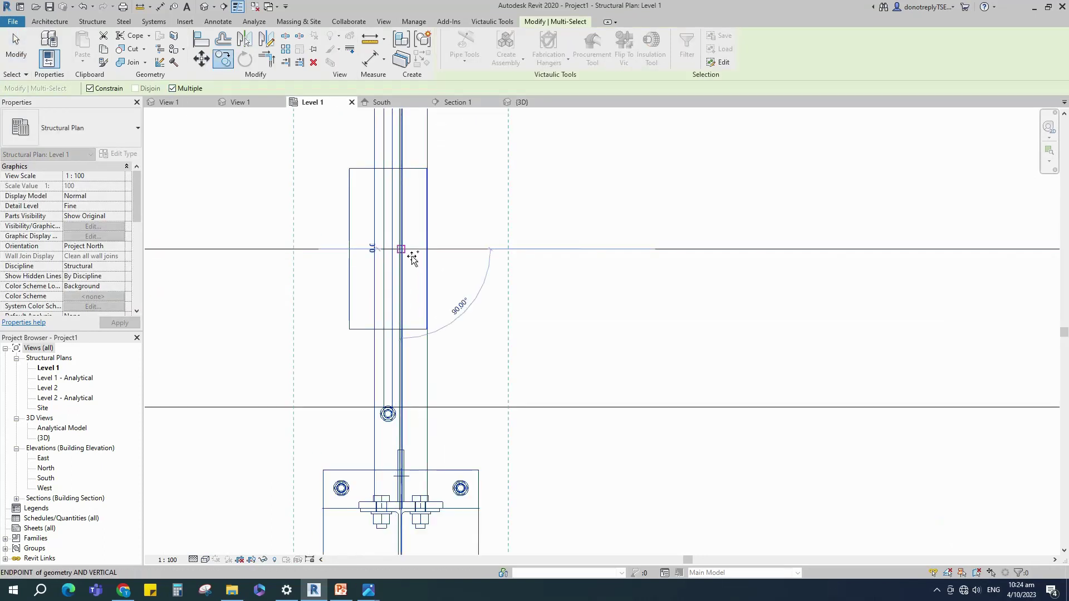
scroll(410, 258, "down", 4)
type("2500")
key("Return")
Step: Add four more copies of the support frame along the horizontal pipes at 2500 mm spacing
scroll(511, 308, "down", 4)
type("2500")
key("Return")
type("25")
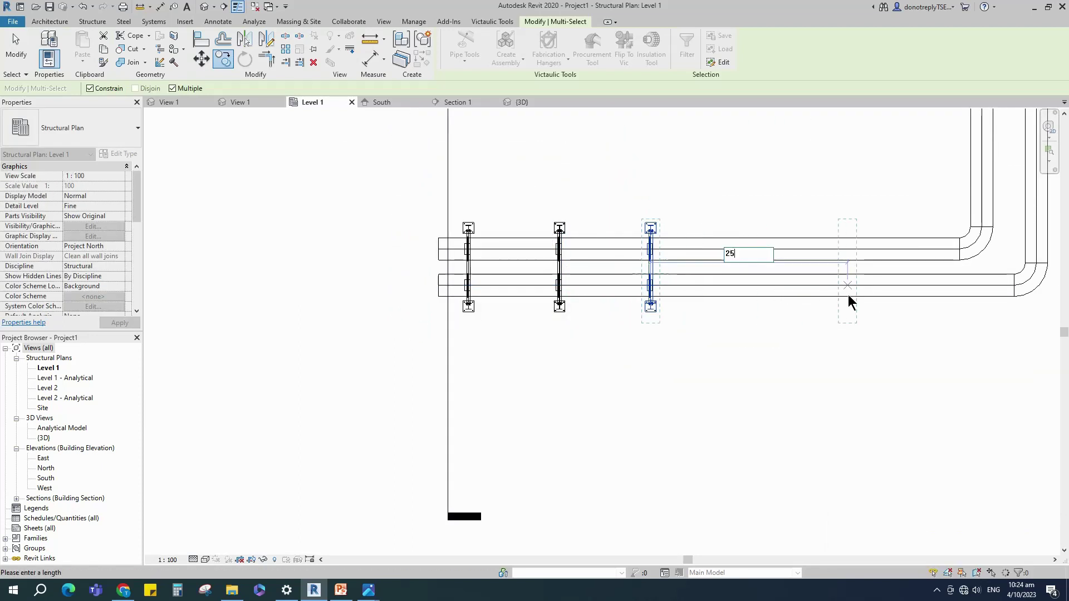
type("2500")
key("Return")
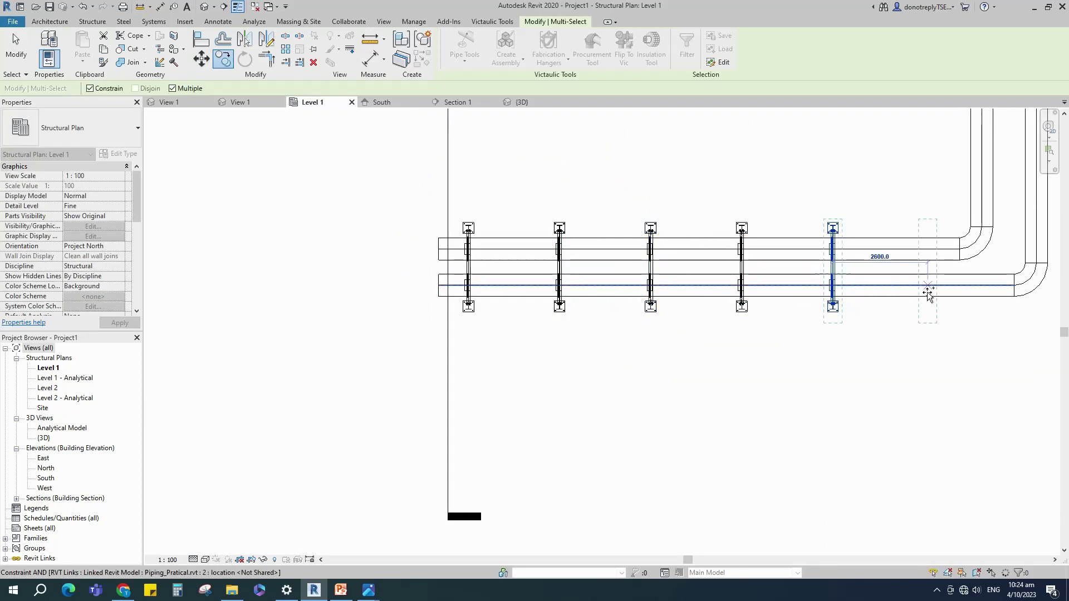
key("Return")
Step: Copy the support frame without the direction constraint onto the inner vertical pipe run just past the bend
scroll(778, 296, "down", 3)
scroll(936, 255, "up", 4)
middle_click_drag(936, 255, 716, 331)
left_click(90, 88)
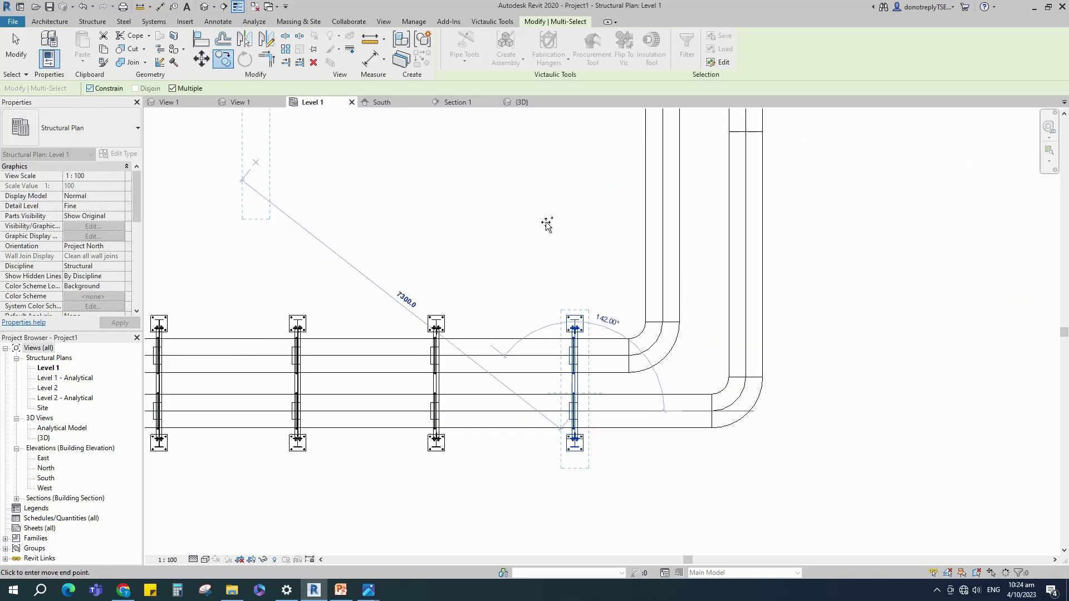
scroll(692, 245, "up", 3)
left_click(687, 302)
scroll(685, 302, "down", 2)
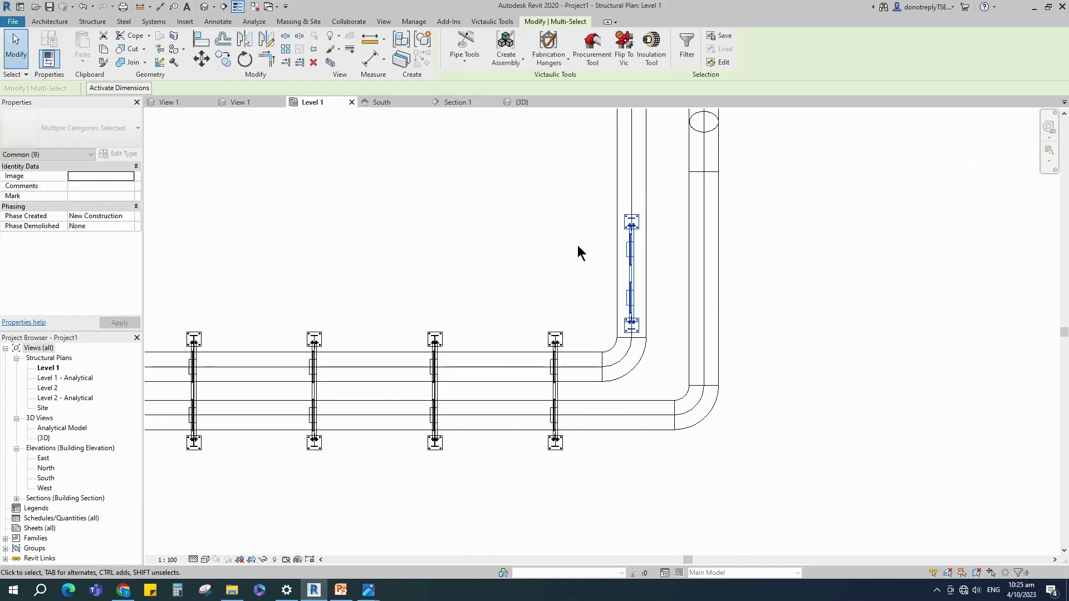
Step: Rotate the copied support frame 90° so that it crosses the vertical pipe run
left_click(245, 59)
left_click(631, 190)
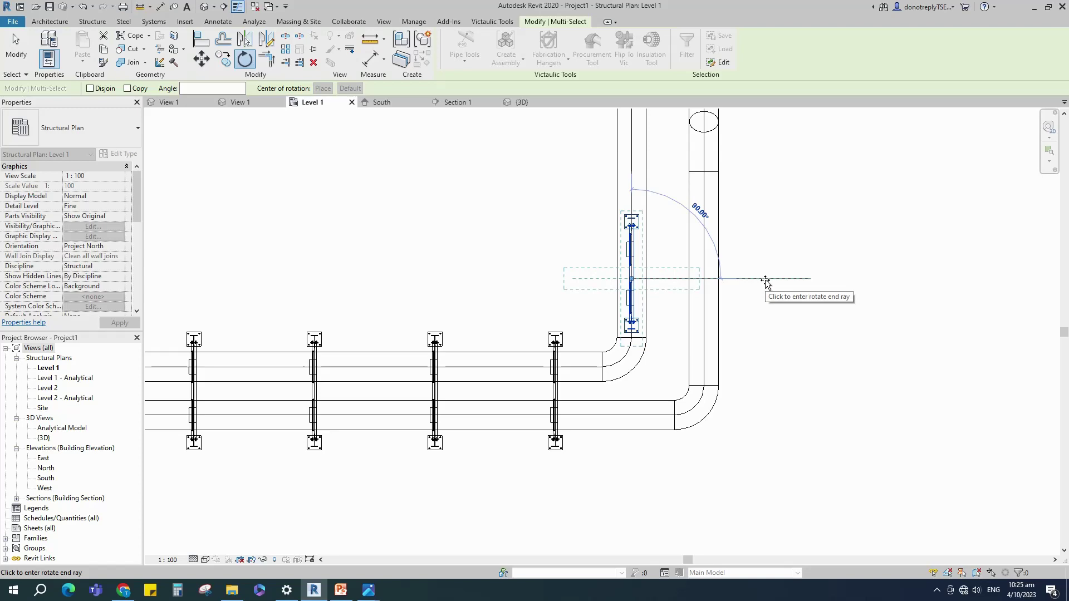
key("Return")
scroll(659, 319, "up", 3)
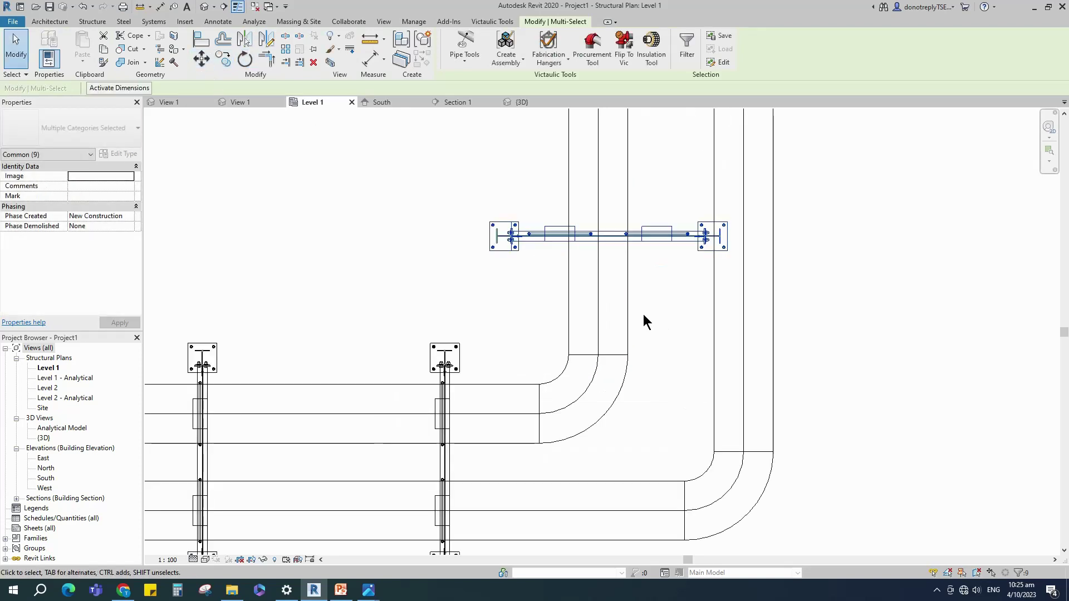
Step: Move the rotated support frame sideways to centre its left saddle on the inner vertical pipe
left_click(203, 59)
scroll(546, 237, "up", 3)
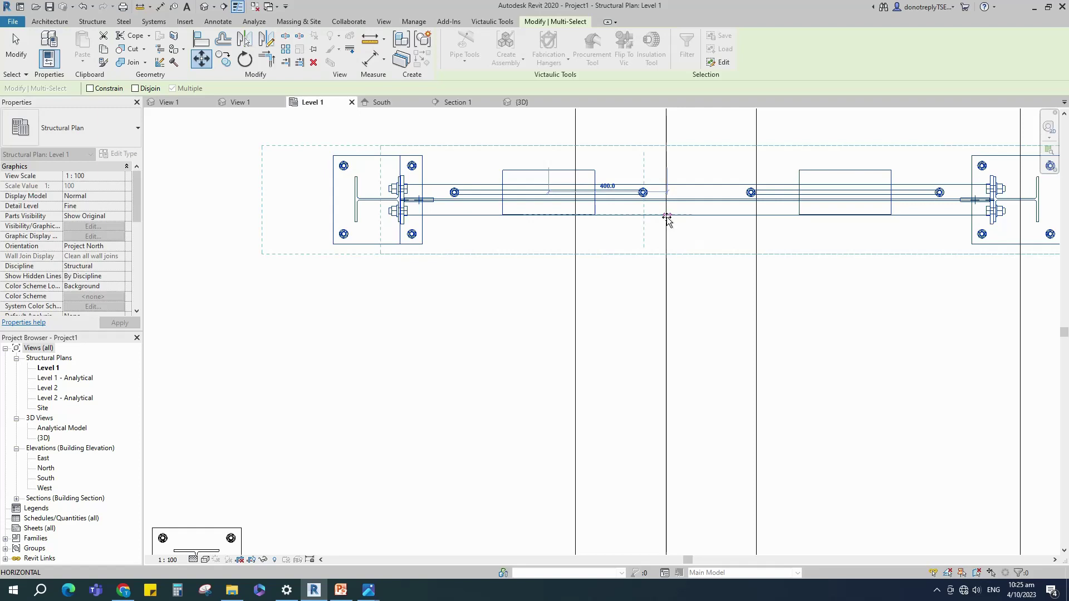
scroll(667, 220, "down", 6)
key("Escape")
key("Escape")
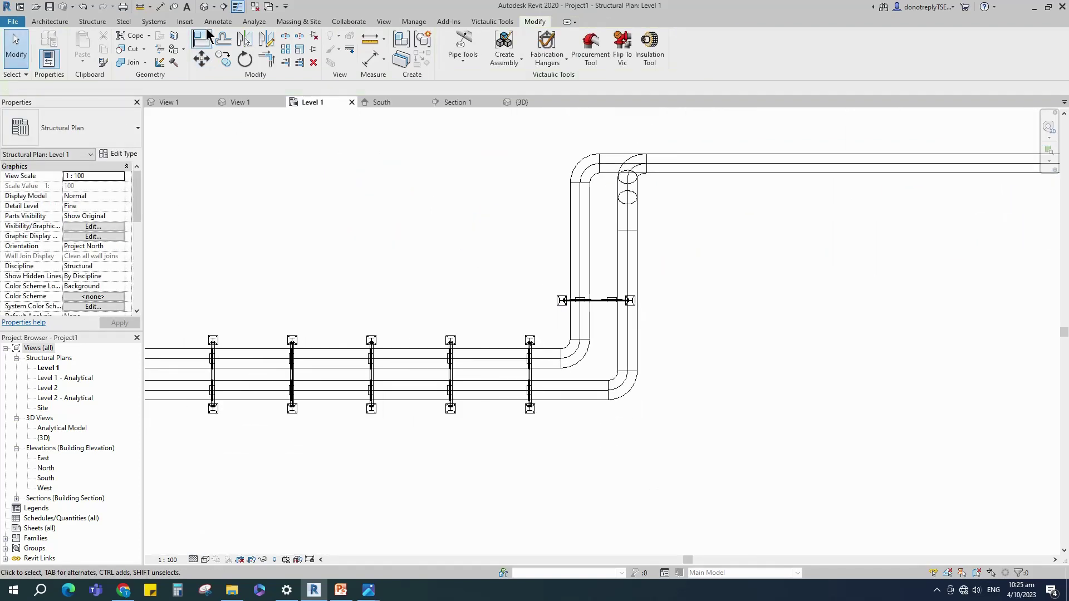
Step: Draw a horizontal building section across the vertical pipes just below the rotated support frame, looking toward it
left_click(223, 6)
scroll(677, 330, "up", 3)
left_click(302, 342)
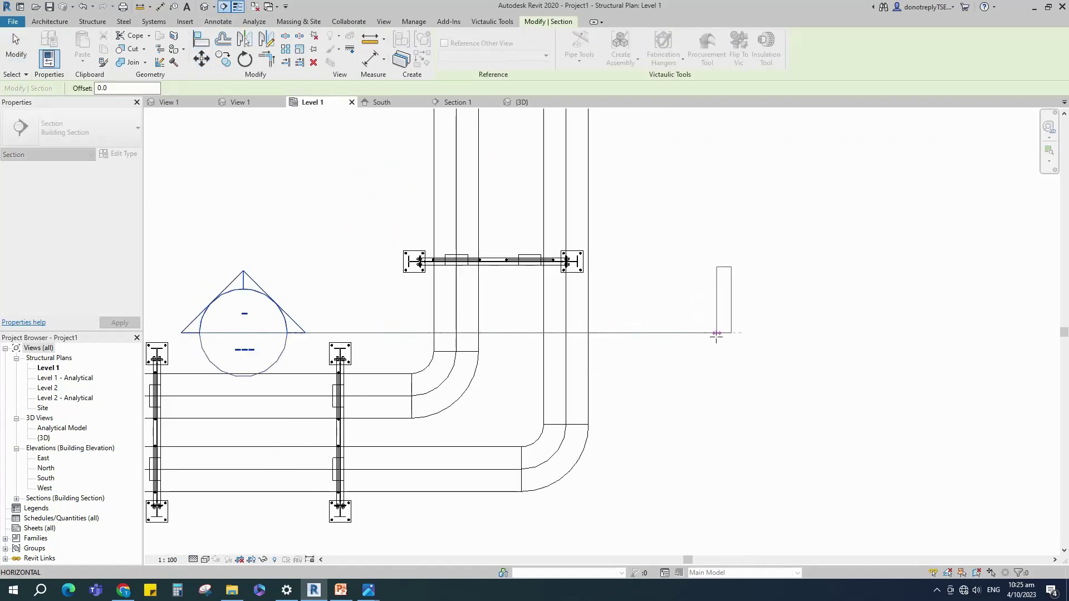
left_click(716, 341)
scroll(702, 359, "down", 2)
Step: Move the rotated support frame about 700 mm down the vertical pipes, closer to the section line
left_click_drag(473, 253, 684, 326)
left_click(201, 59)
scroll(532, 290, "up", 4)
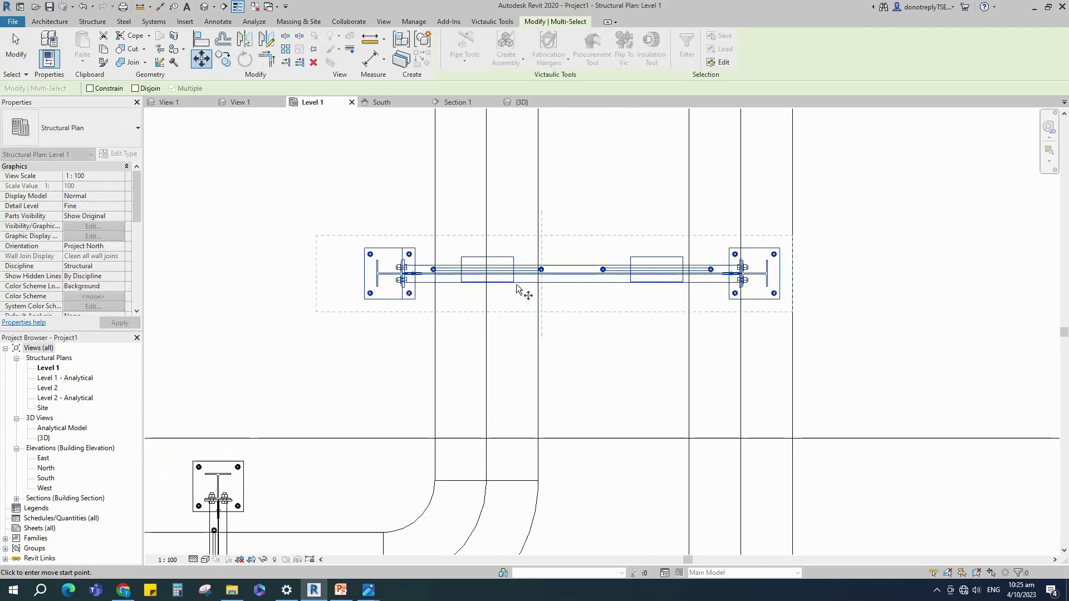
left_click(487, 269)
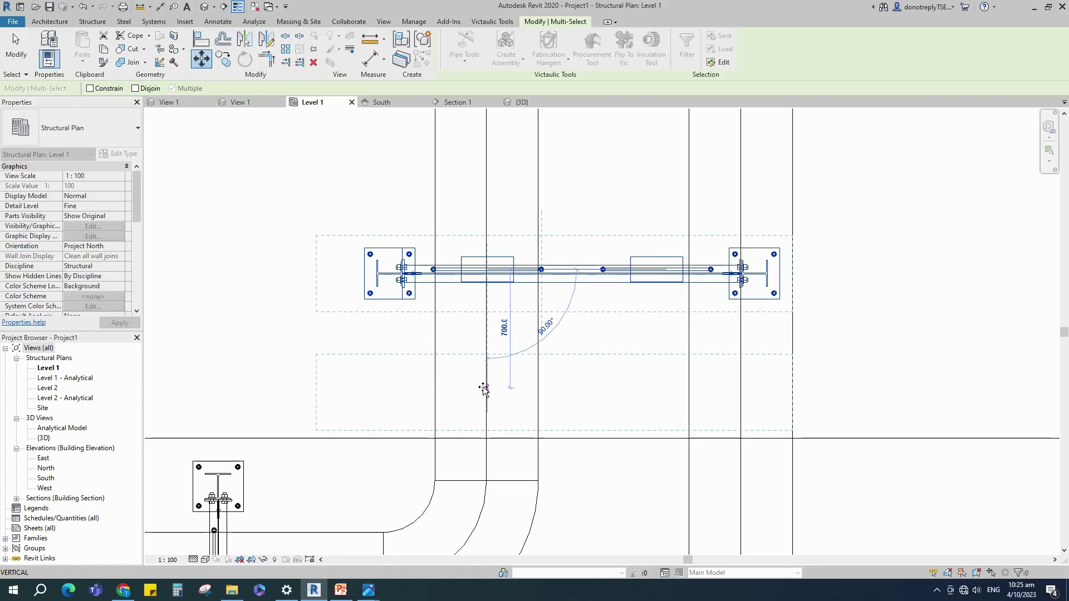
left_click(483, 389)
Step: Open the new section's view and set it to Fine detail with the Wireframe visual style
right_click(576, 440)
left_click(616, 215)
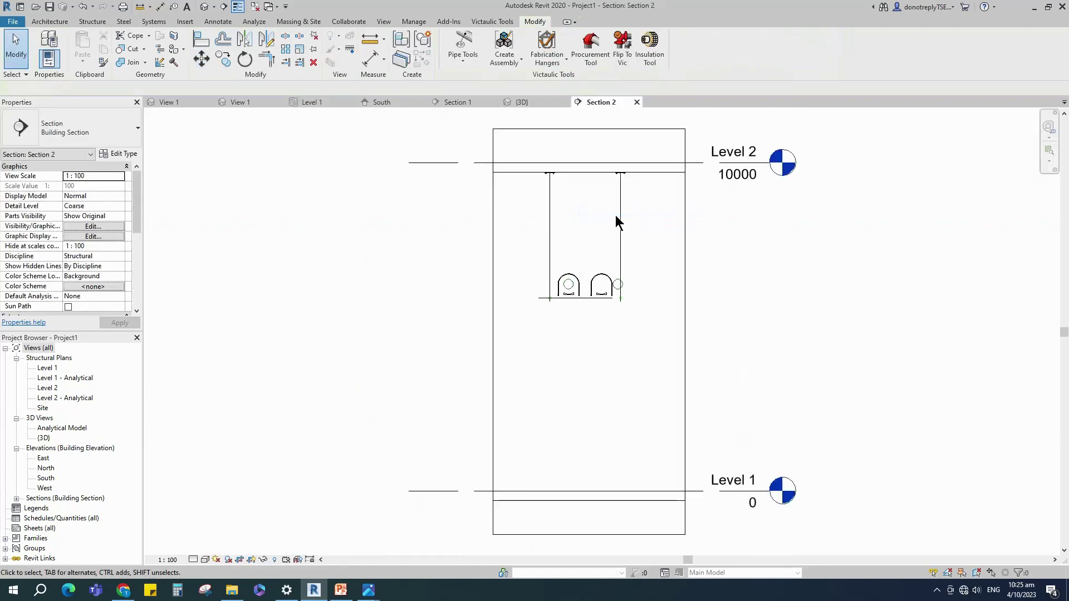
left_click(208, 547)
left_click(205, 559)
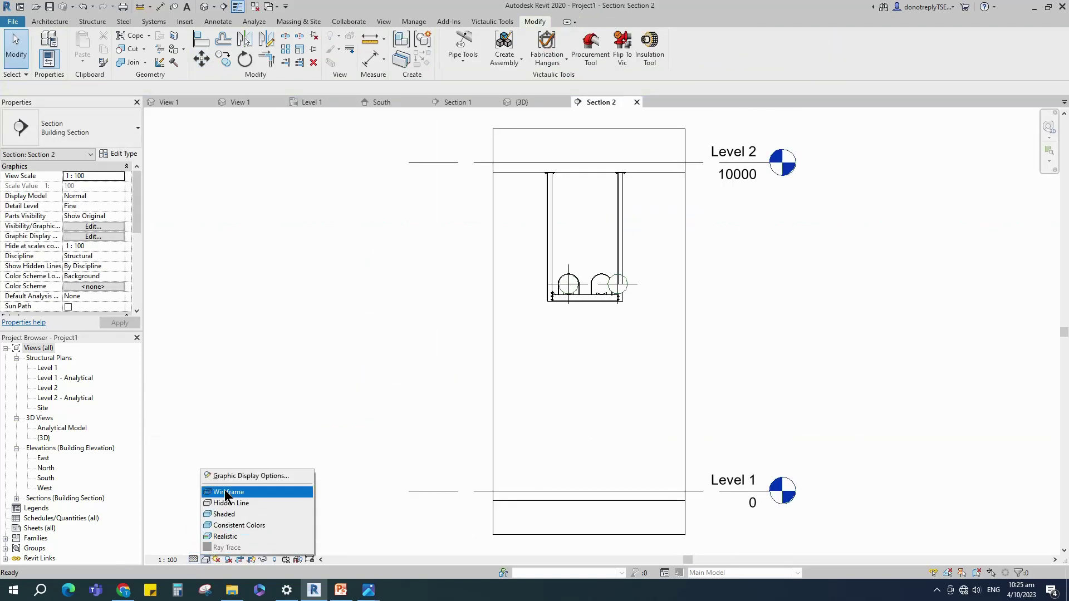
Step: Nudge the support frame's right column and its top base plate outward, away from the right pipe
scroll(642, 294, "up", 4)
scroll(566, 555, "down", 1)
scroll(636, 390, "up", 3)
scroll(636, 432, "down", 2)
scroll(604, 195, "down", 1)
middle_click_drag(604, 195, 602, 254)
left_click(591, 173)
left_click(575, 293, "ctrl")
key("Right")
key("Right")
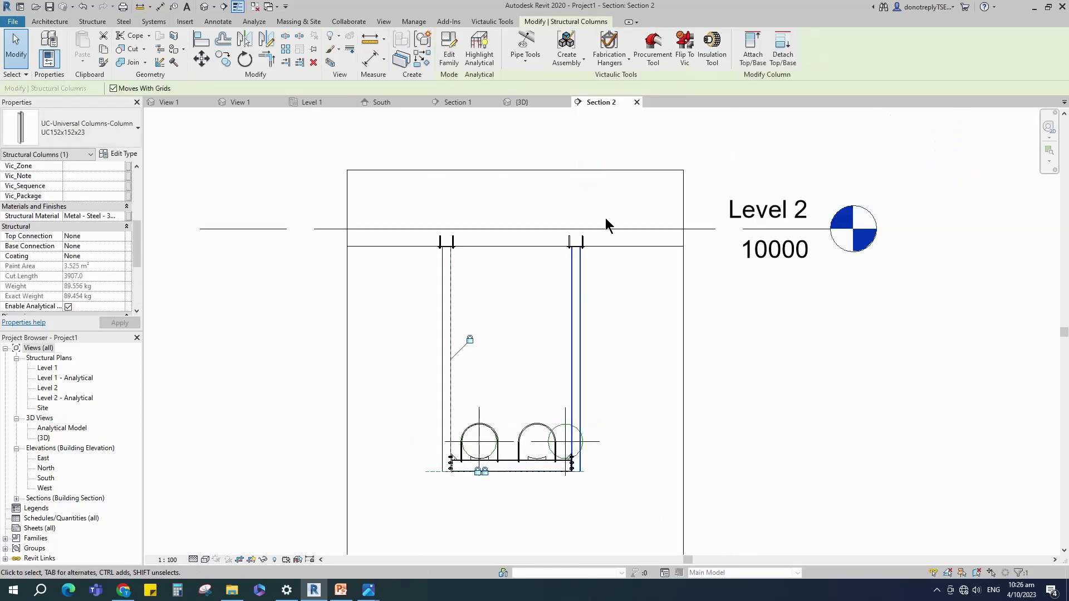
left_click(585, 241, "ctrl")
key("Right")
left_click(866, 563)
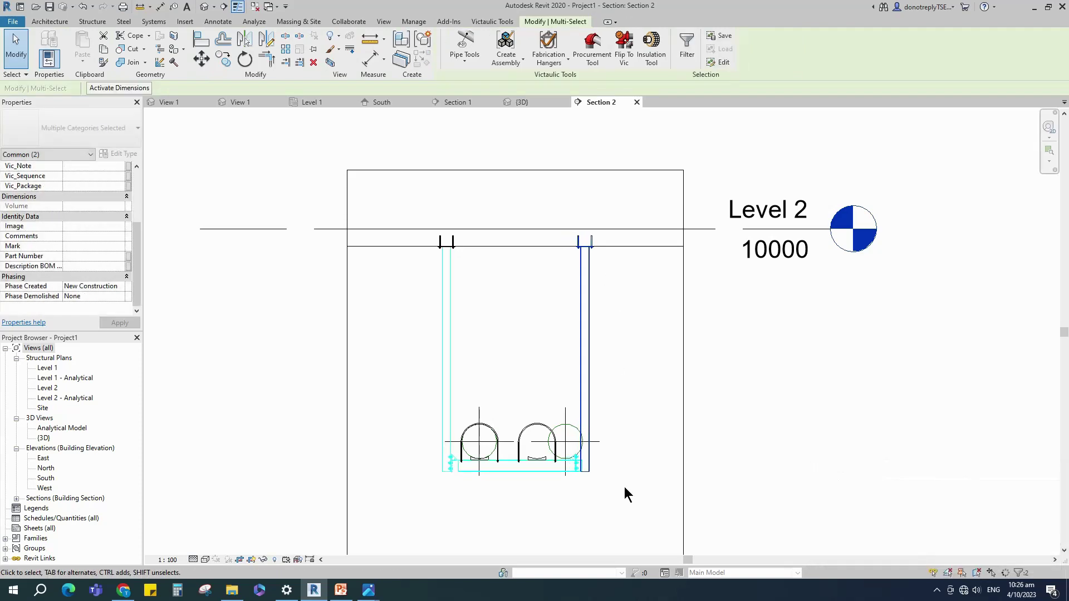
scroll(628, 495, "up", 2)
key("Escape")
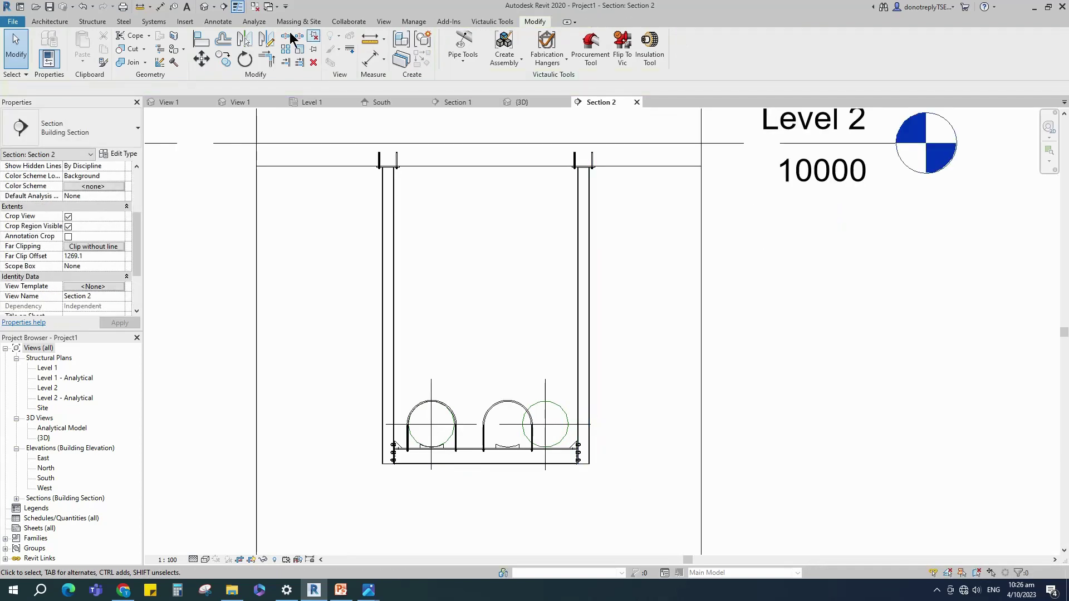
Step: Align the right U-bolt saddle with the centreline of the right pipe
key("a")
key("l")
scroll(557, 440, "up", 2)
Step: Dimension the distance from the right pipe's centreline to the inner face of the right column
key("d")
key("i")
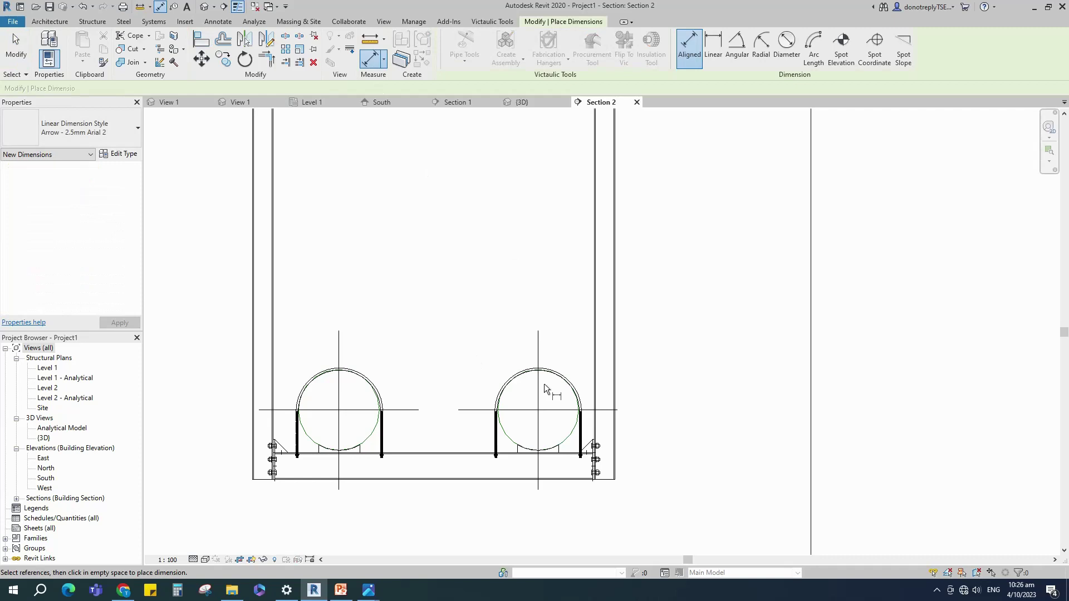
scroll(557, 412, "up", 2)
left_click(641, 393)
scroll(612, 367, "down", 4)
key("Escape")
key("Escape")
scroll(640, 364, "up", 1)
Step: Move the right column and its base plate 76 mm outward from the right pipe
left_click(626, 184)
left_click(626, 184, "ctrl")
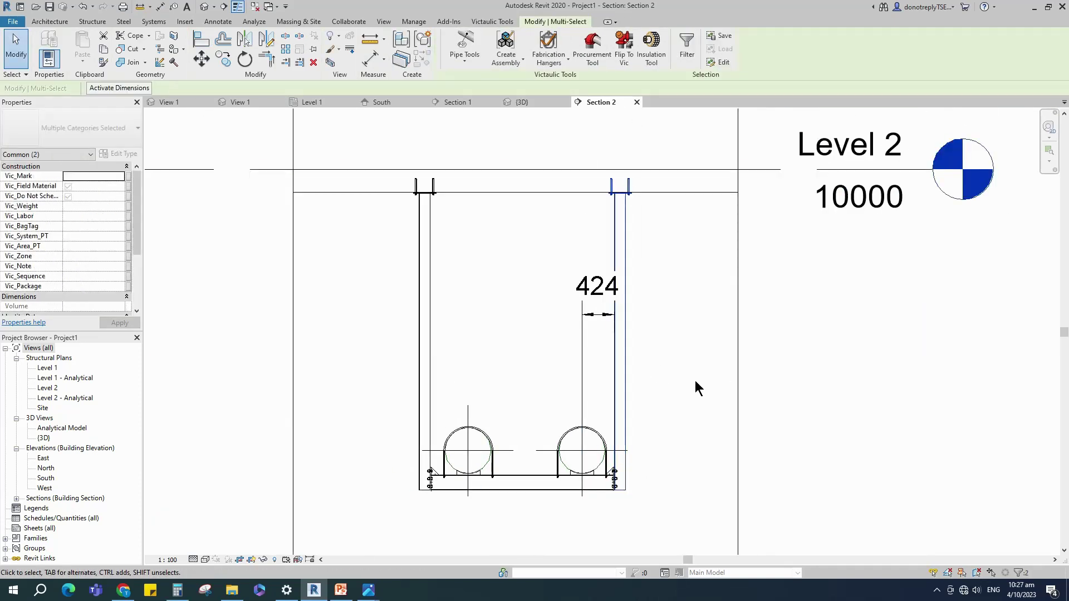
left_click(566, 337)
type("76")
key("Return")
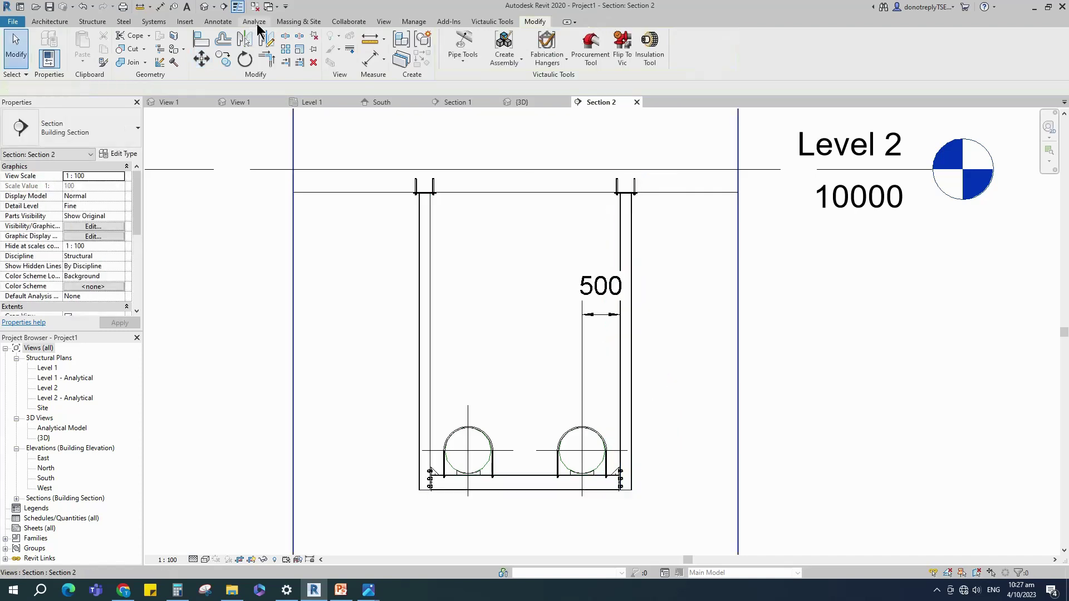
Step: Dimension the distance from the left pipe's centreline to the inner face of the left column
left_click(368, 58)
scroll(485, 462, "up", 4)
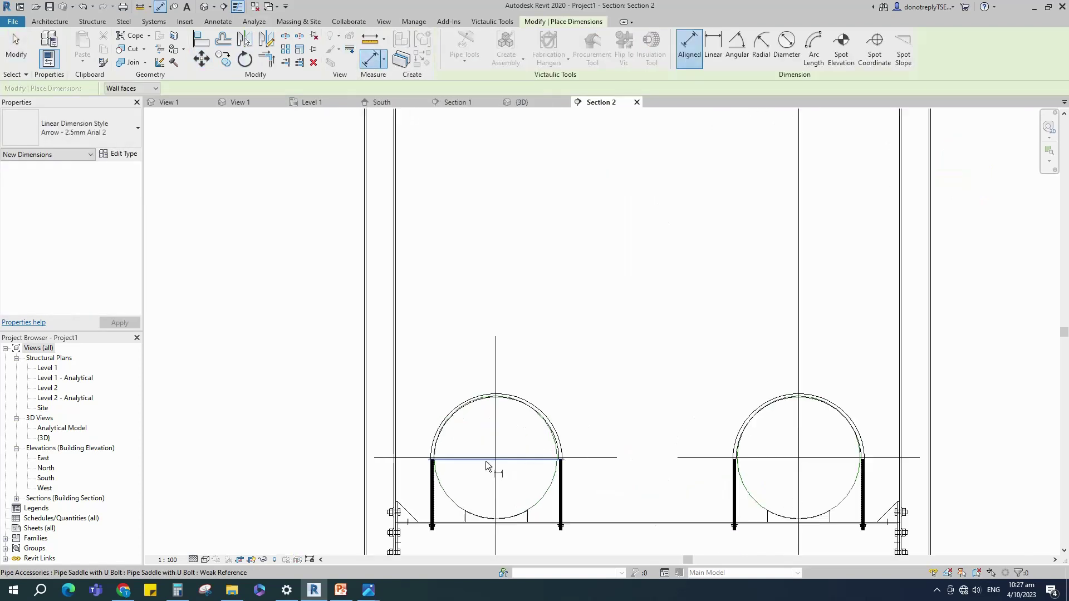
scroll(413, 444, "down", 5)
key("Escape")
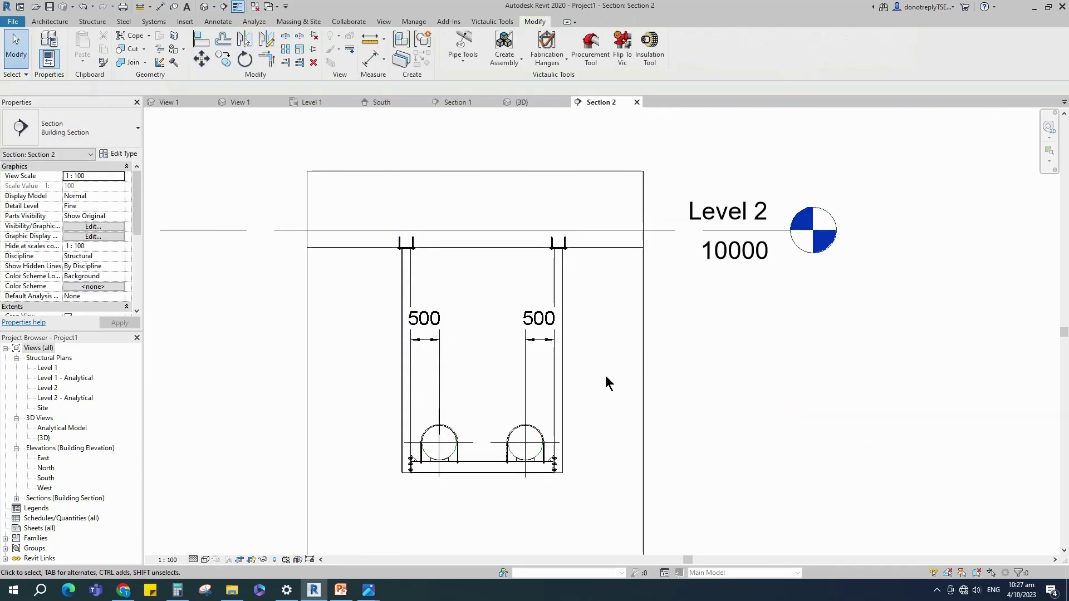
Step: In the Level 1 plan, copy the adjusted support frame straight up along the vertical pipe run
scroll(612, 389, "up", 2)
left_click(310, 102)
left_click_drag(341, 310, 685, 422)
left_click(223, 58)
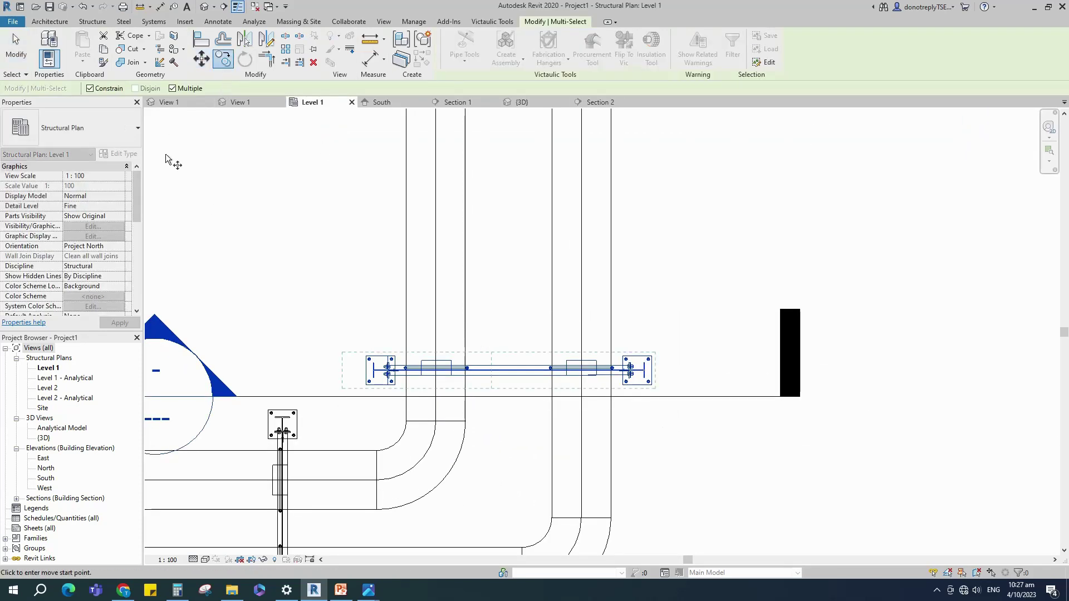
left_click(436, 370)
scroll(436, 363, "down", 2)
type("25")
key("Return")
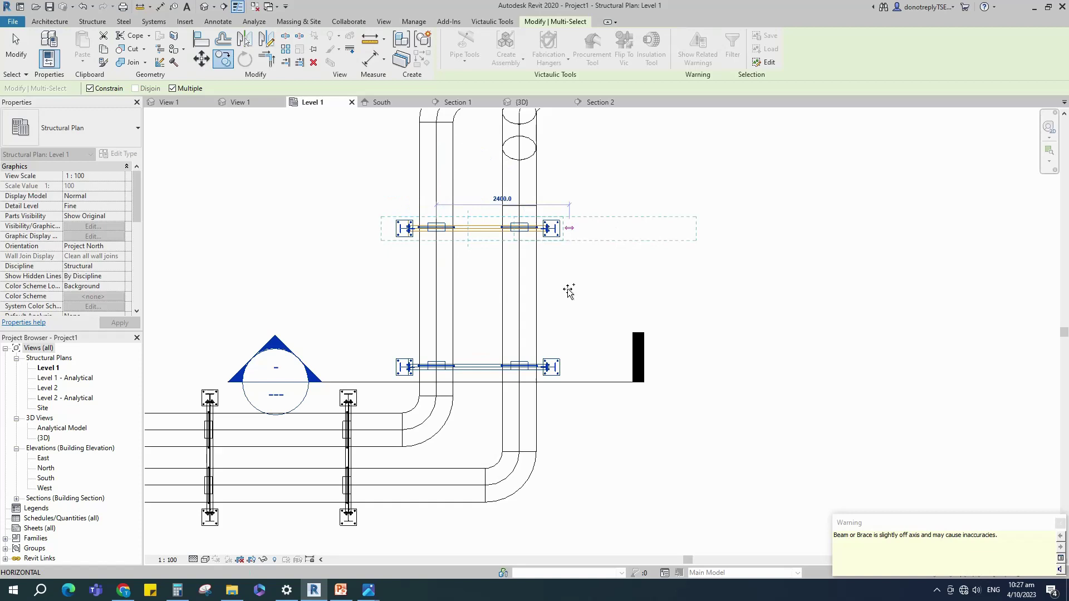
key("Escape")
key("Escape")
Step: Copy a support frame from the lower horizontal run to the upper horizontal run just past the bend, centring its upper saddle on the pipe
scroll(623, 291, "down", 3)
middle_click_drag(543, 226, 472, 242)
scroll(362, 427, "up", 2)
left_click_drag(319, 323, 374, 510)
left_click(224, 58)
scroll(351, 392, "up", 5)
scroll(315, 413, "up", 3)
left_click(317, 412)
scroll(338, 421, "down", 8)
scroll(455, 291, "up", 4)
key("Escape")
scroll(575, 362, "down", 2)
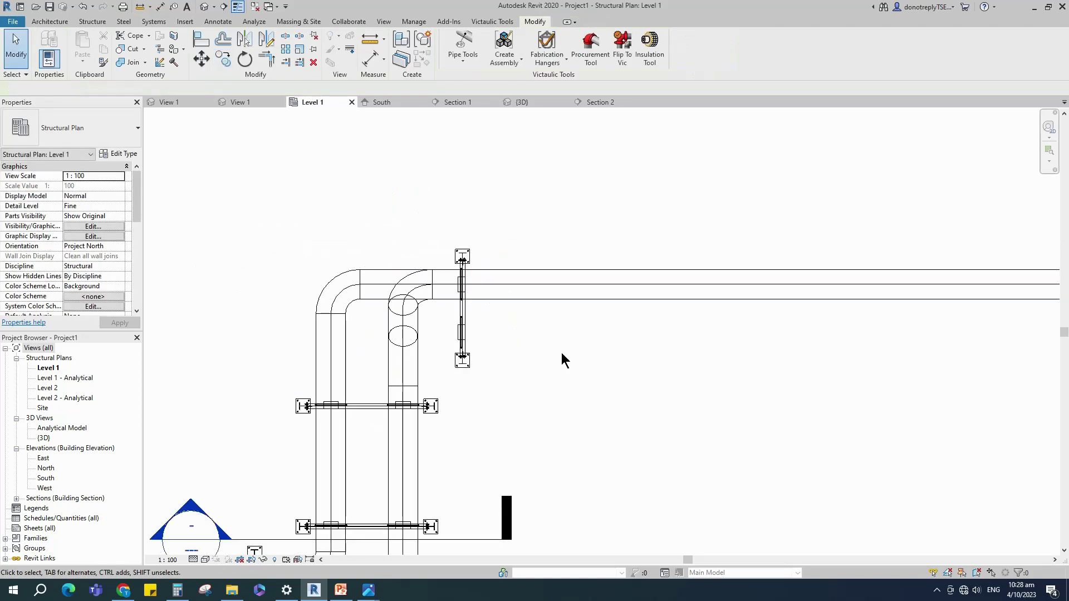
Step: Draw a vertical building section between the upper bend and the copied frame, looking toward the frame
left_click(223, 7)
left_click(444, 194)
left_click(445, 396)
key("Escape")
Step: Open the view of the section beside the upper frame and set it to Fine detail and Wireframe
left_click(445, 370)
right_click(445, 332)
left_click(476, 105)
left_click(204, 549)
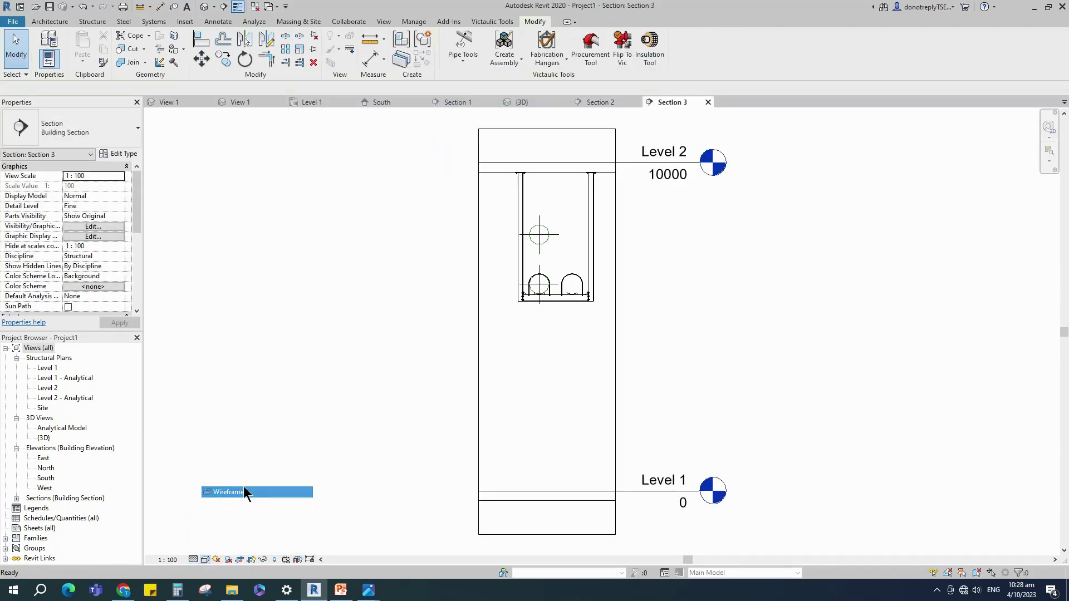
scroll(529, 296, "up", 5)
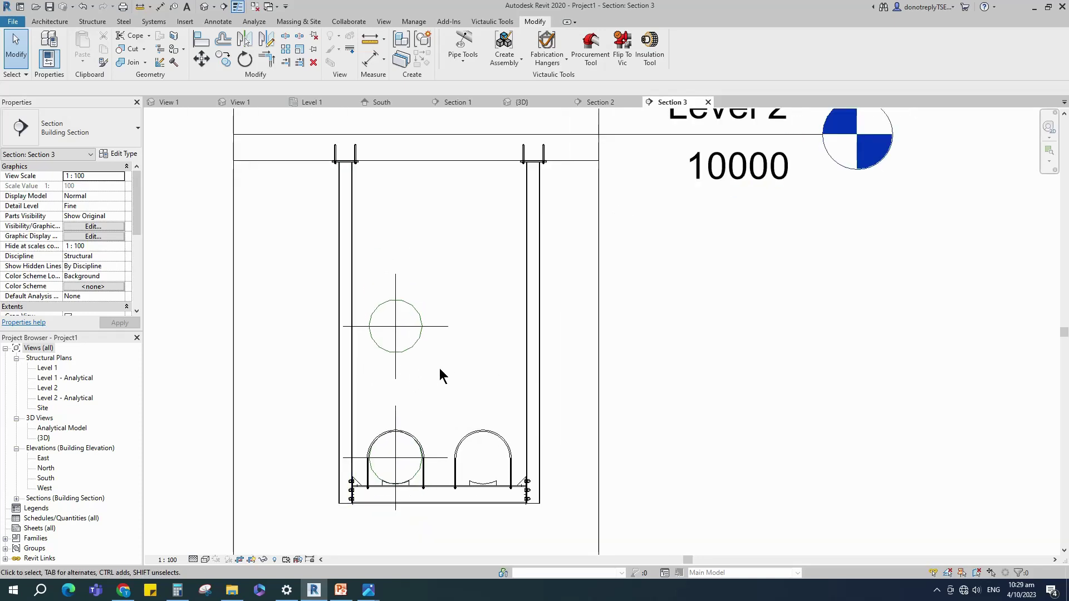
scroll(458, 372, "down", 2)
Step: Draw a short horizontal detail line at the lowest point of the upper pipe
left_click(217, 22)
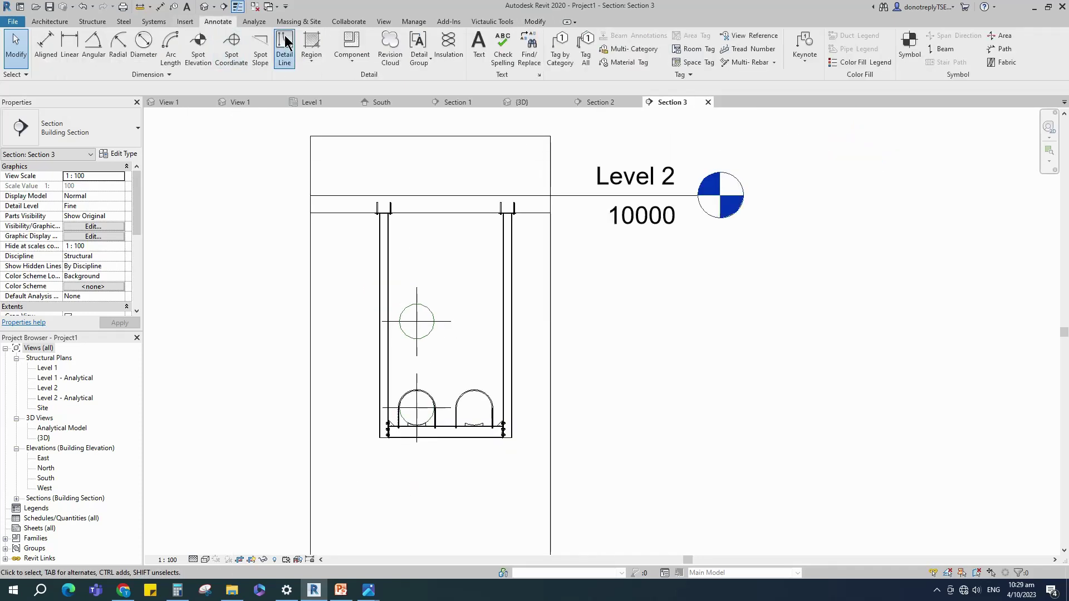
left_click(284, 47)
scroll(434, 373, "up", 5)
left_click(413, 348)
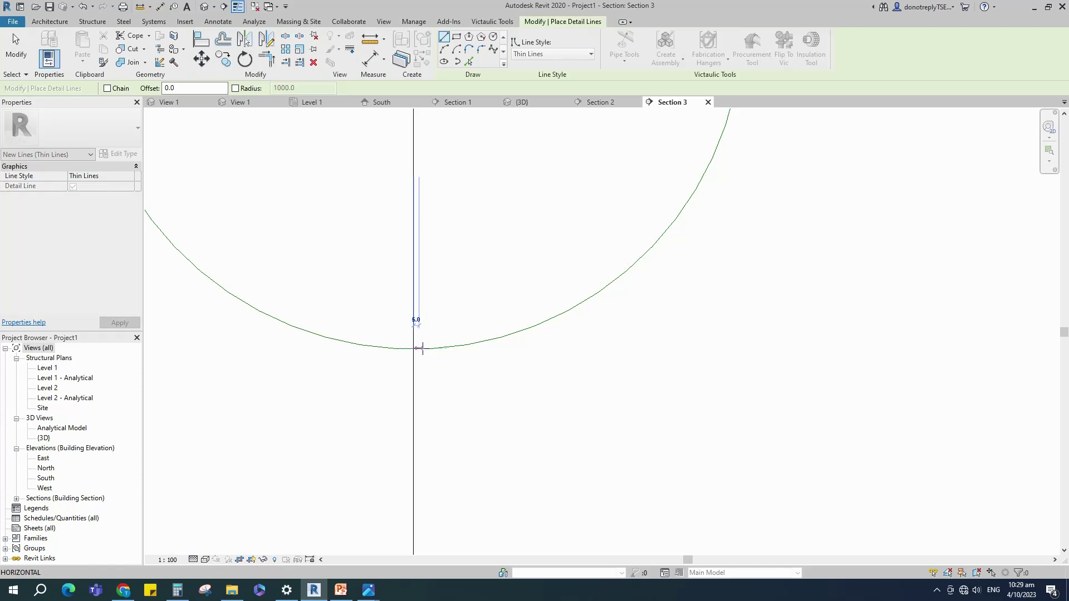
left_click(432, 348)
scroll(476, 344, "down", 2)
key("Escape")
key("Escape")
Step: Dimension the height from Level 1 to the detail line under the upper pipe
left_click(48, 47)
scroll(482, 273, "down", 4)
scroll(509, 492, "up", 2)
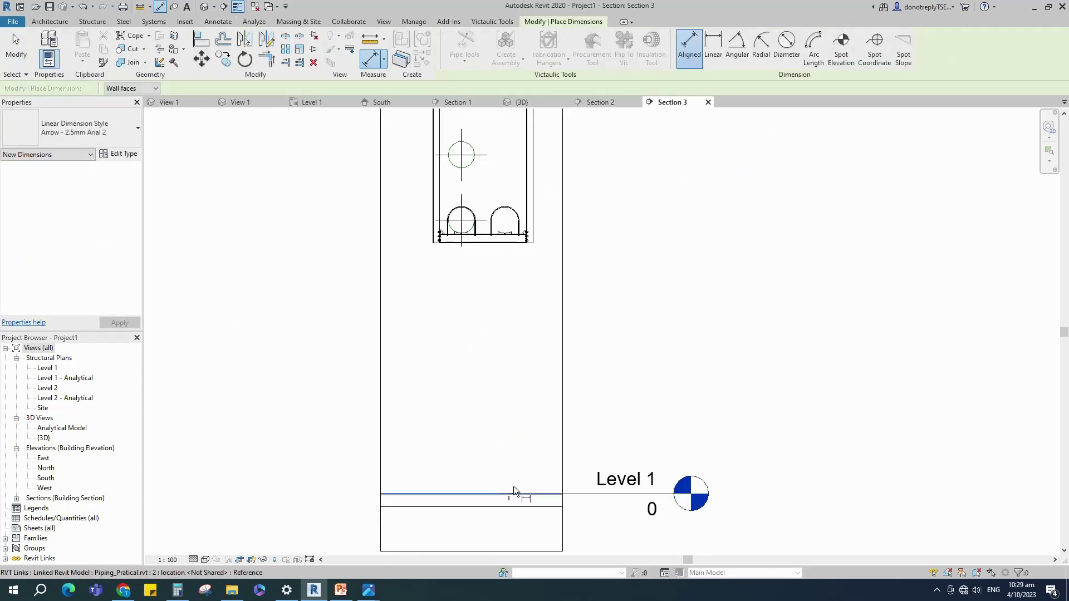
scroll(455, 155, "up", 5)
left_click(393, 149)
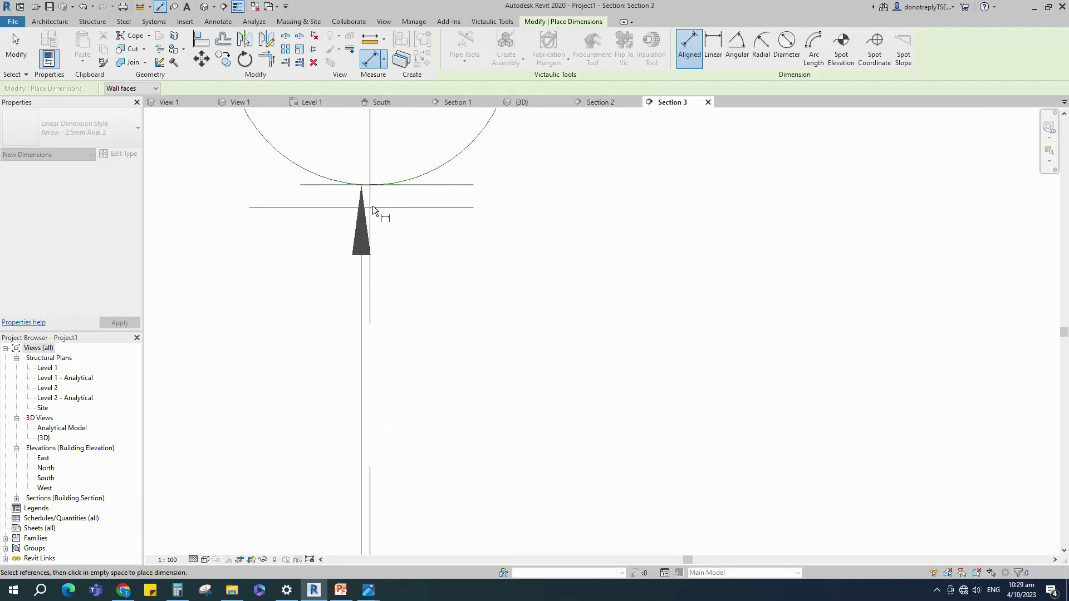
scroll(362, 211, "down", 3)
left_click(346, 226)
key("Escape")
key("Escape")
scroll(477, 246, "down", 3)
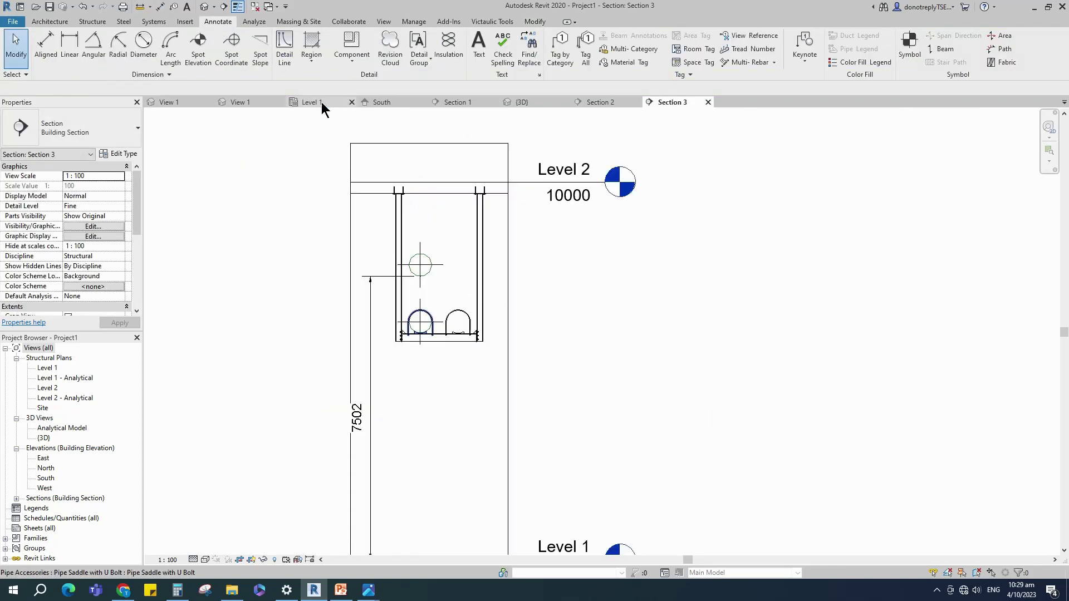
Step: In the Level 1 plan, draw another UB203x102x23 beam beside the upper frame, spanning between its columns, with 0 start and end extensions
left_click(312, 102)
scroll(700, 315, "up", 2)
scroll(522, 289, "up", 3)
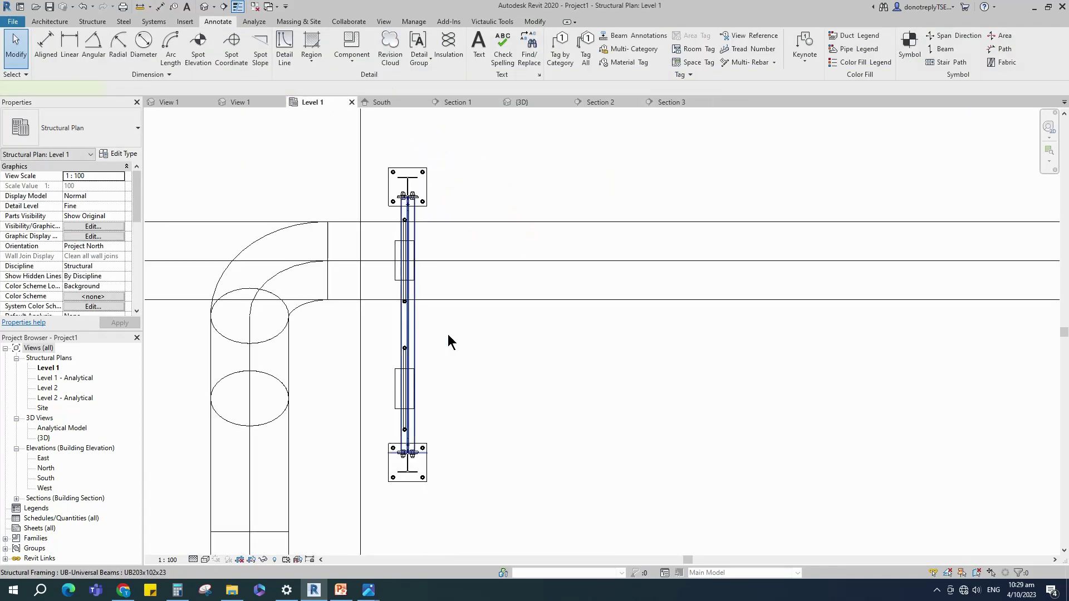
left_click(415, 319)
scroll(509, 348, "down", 2)
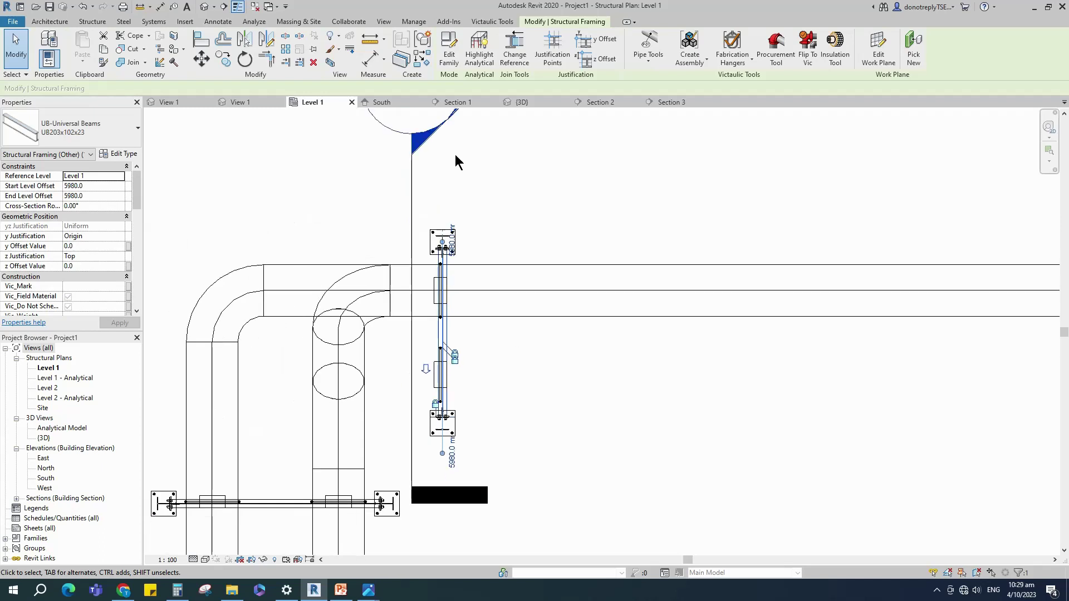
left_click(423, 57)
scroll(514, 290, "up", 1)
scroll(89, 239, "down", 1)
scroll(89, 239, "up", 1)
left_click(119, 176)
left_click(79, 195)
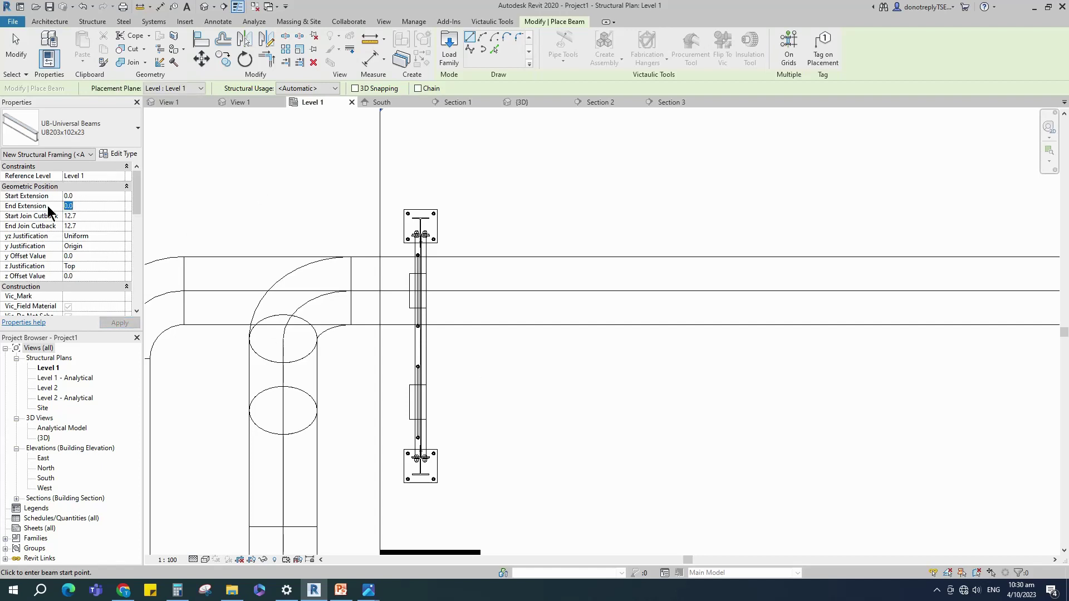
left_click(451, 245)
left_click(449, 444)
key("Escape")
key("Escape")
Step: Align the new beam with the centreline of the upper support frame
scroll(511, 436, "down", 1)
left_click(465, 405)
key("a")
key("l")
scroll(467, 295, "up", 2)
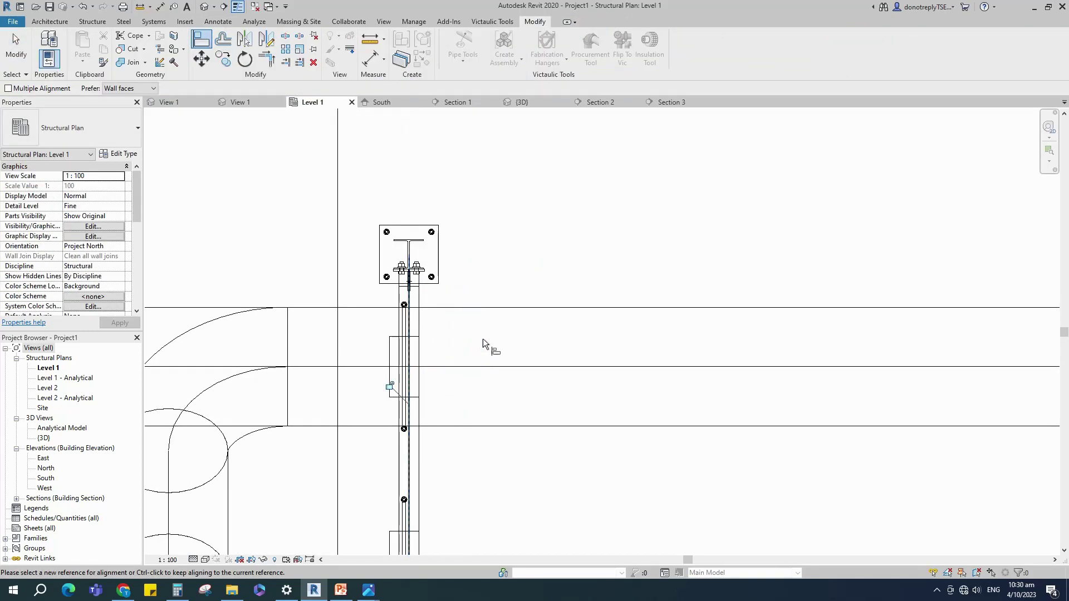
key("Escape")
scroll(469, 340, "down", 2)
Step: In Section 3, set the new beam's start and end level offsets to 7486
left_click(671, 102)
scroll(453, 362, "up", 3)
scroll(435, 169, "down", 4)
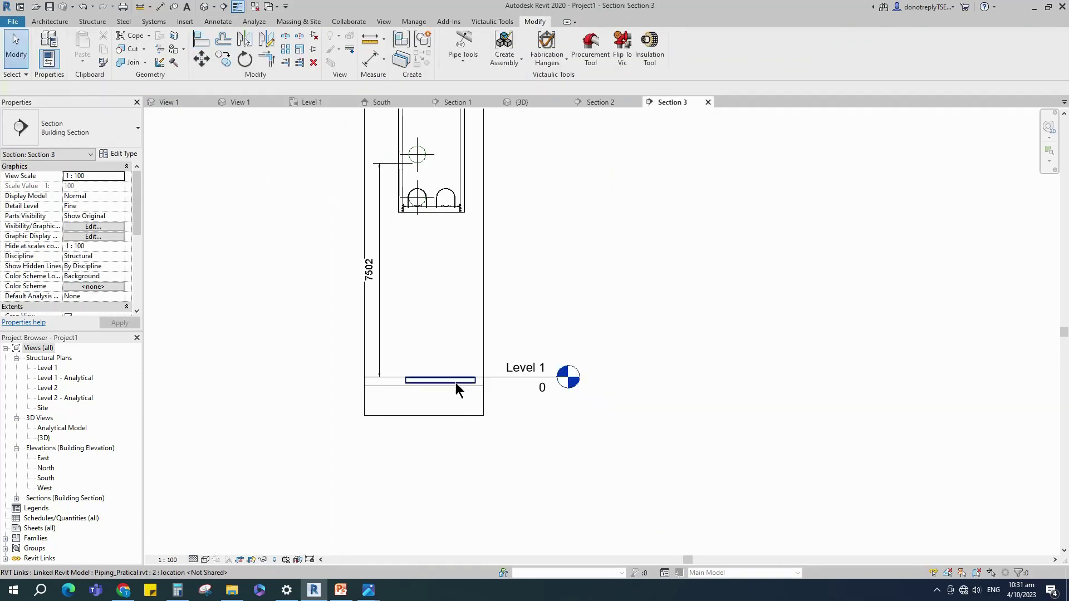
left_click(457, 379)
left_click(43, 185)
type("7486.0")
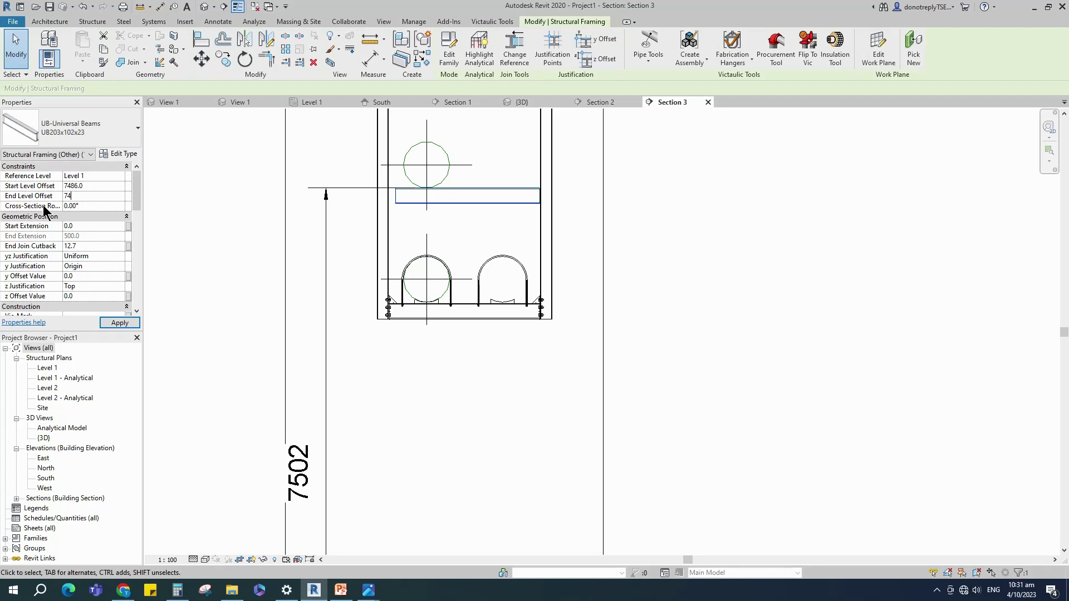
left_click(475, 228)
Step: Dimension the gap between the raised beam's top flange and the detail line under the upper pipe
scroll(472, 136, "up", 4)
middle_click_drag(450, 184, 450, 263)
scroll(447, 266, "up", 1)
left_click(369, 61)
scroll(385, 316, "up", 8)
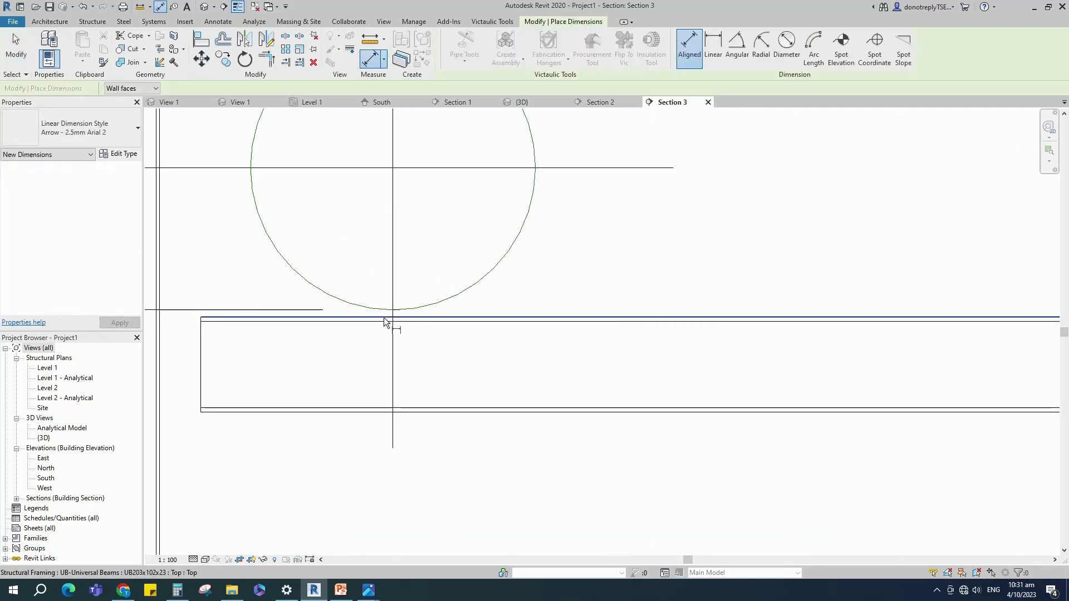
left_click(385, 316)
scroll(395, 309, "up", 2)
left_click(395, 310)
scroll(449, 314, "down", 8)
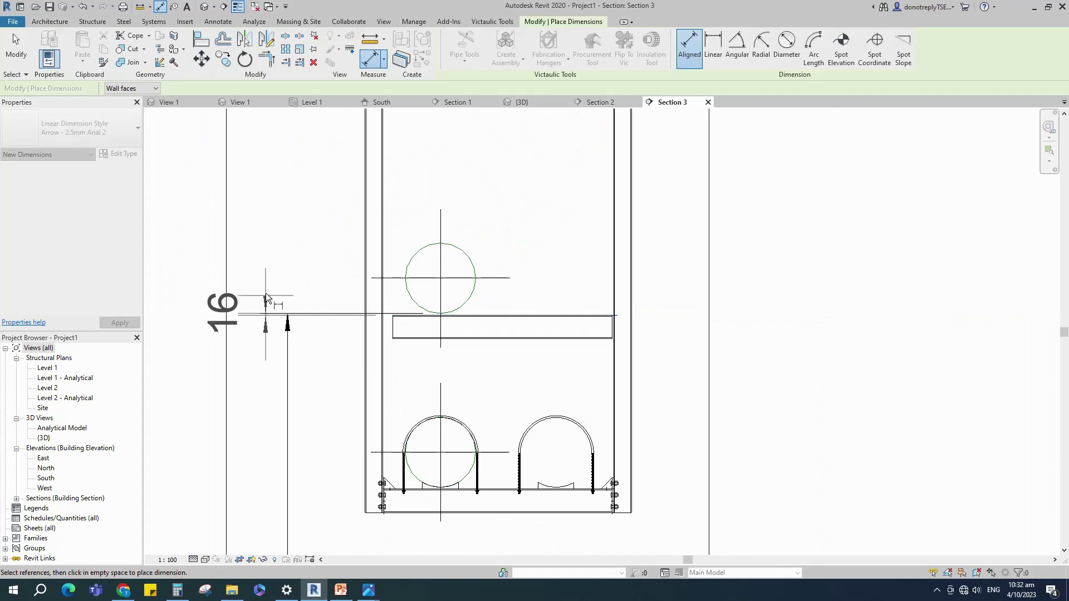
left_click(303, 276)
key("Escape")
key("Escape")
Step: Align the left end of the raised beam with the inner face of the left column
scroll(365, 358, "down", 4)
scroll(487, 363, "up", 2)
scroll(314, 261, "up", 1)
left_click(201, 39)
scroll(346, 372, "up", 4)
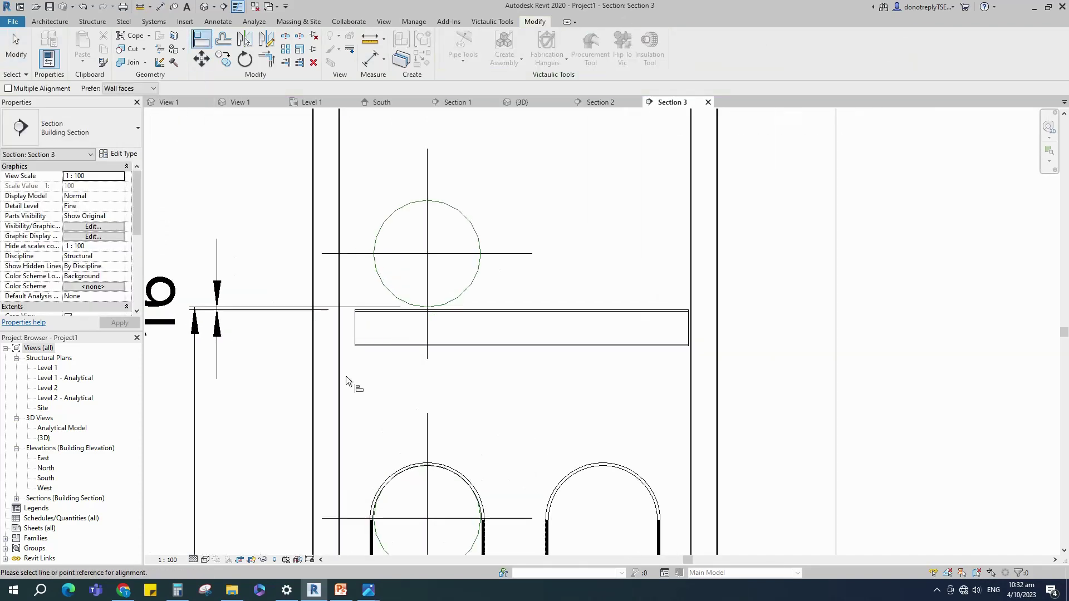
scroll(346, 376, "up", 2)
scroll(359, 334, "down", 3)
key("Escape")
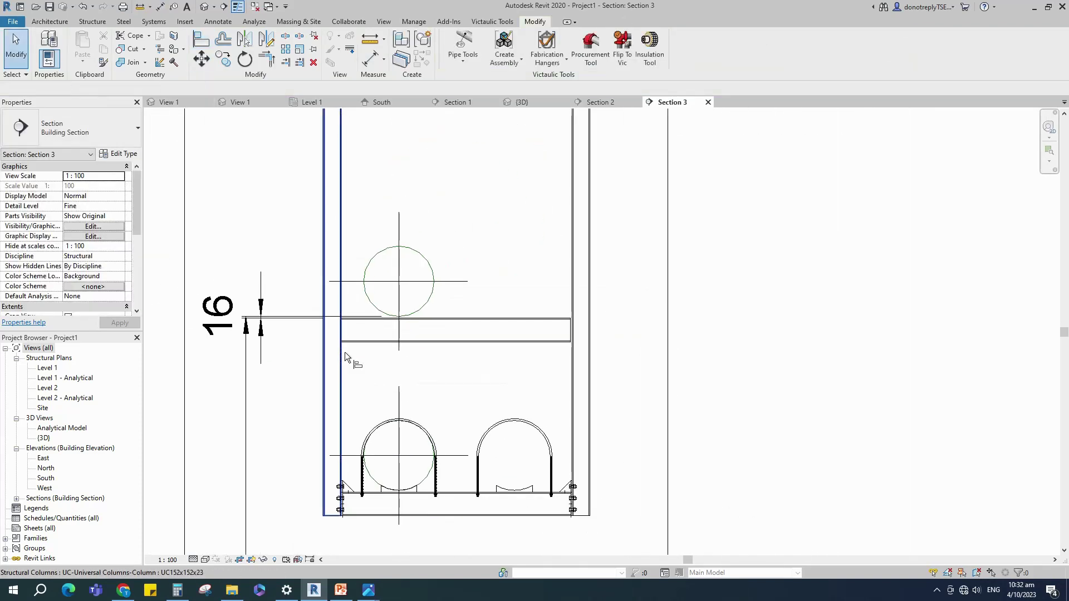
Step: Select the frame's members in the section and show them in 3D with a selection box around them
scroll(347, 312, "down", 1)
left_click(357, 134)
left_click(356, 131, "ctrl")
left_click(510, 480, "ctrl")
left_click(536, 405, "ctrl")
left_click(329, 62)
Step: Rehost the unused lower U-bolt saddle onto the top face of the raised beam
left_click(420, 423)
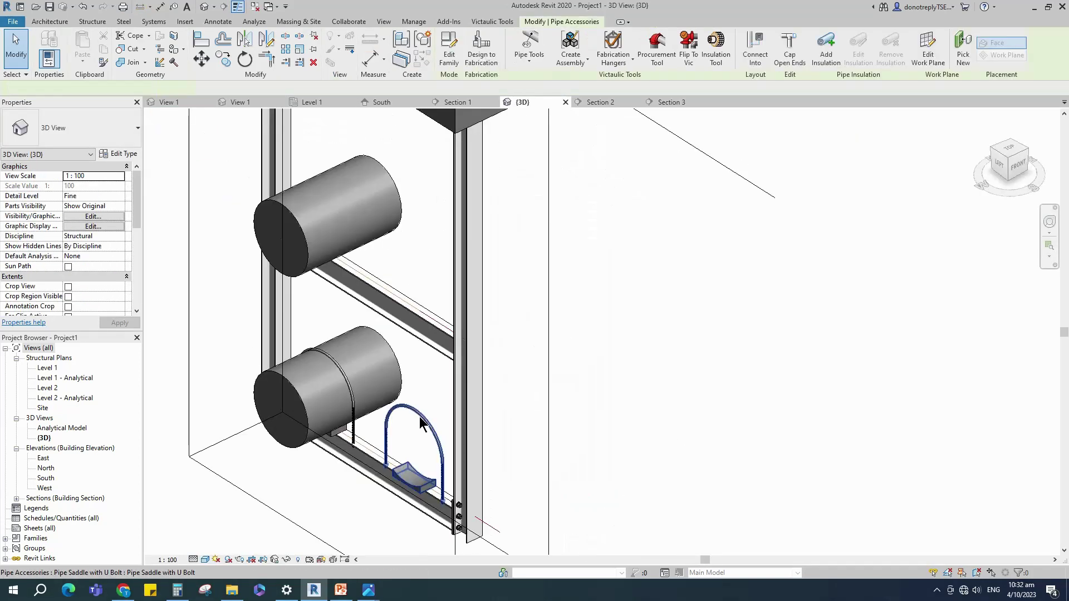
left_click(965, 45)
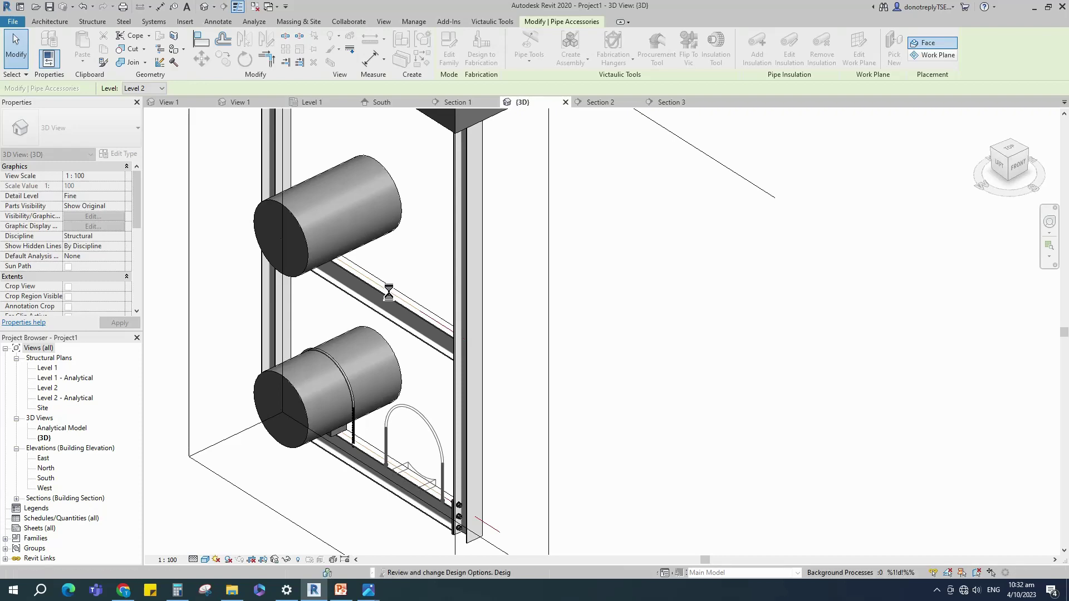
left_click(389, 293)
scroll(388, 292, "up", 4)
left_click(653, 372)
scroll(654, 372, "down", 2)
Step: In Section 3, align the U-bolt saddle on the raised beam with the upper pipe's vertical centreline
left_click(673, 102)
left_click(202, 39)
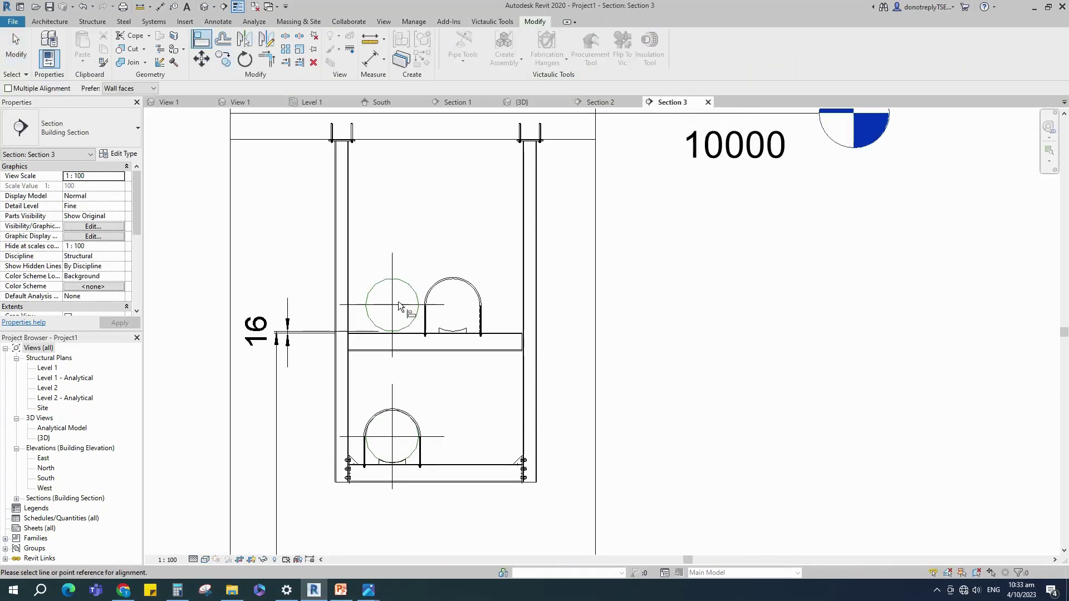
left_click(461, 310)
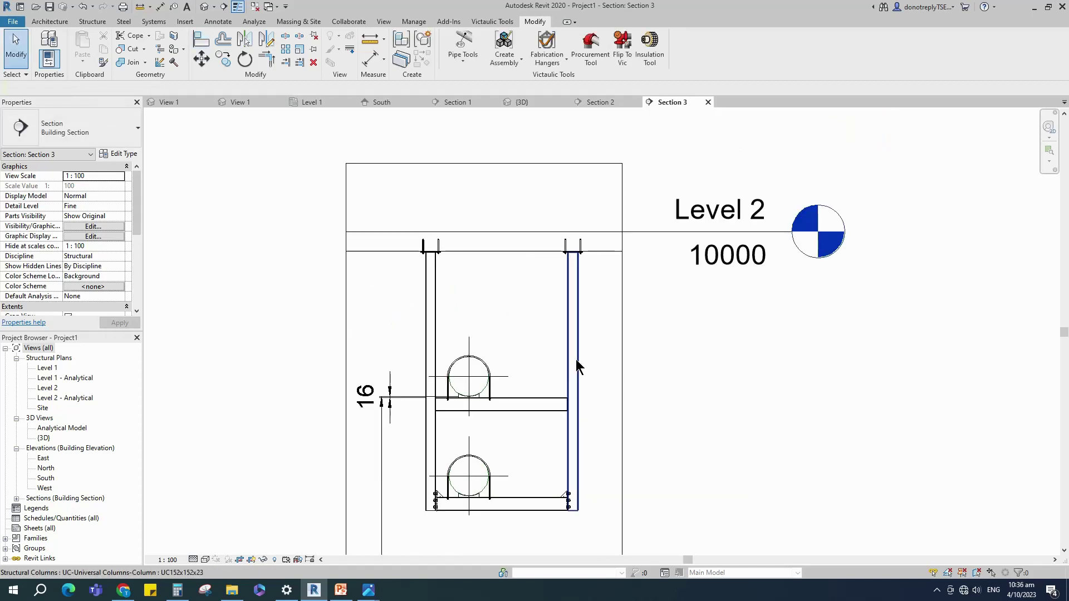
Step: Move the frame's right column 1000 mm towards the left column
left_click(575, 359)
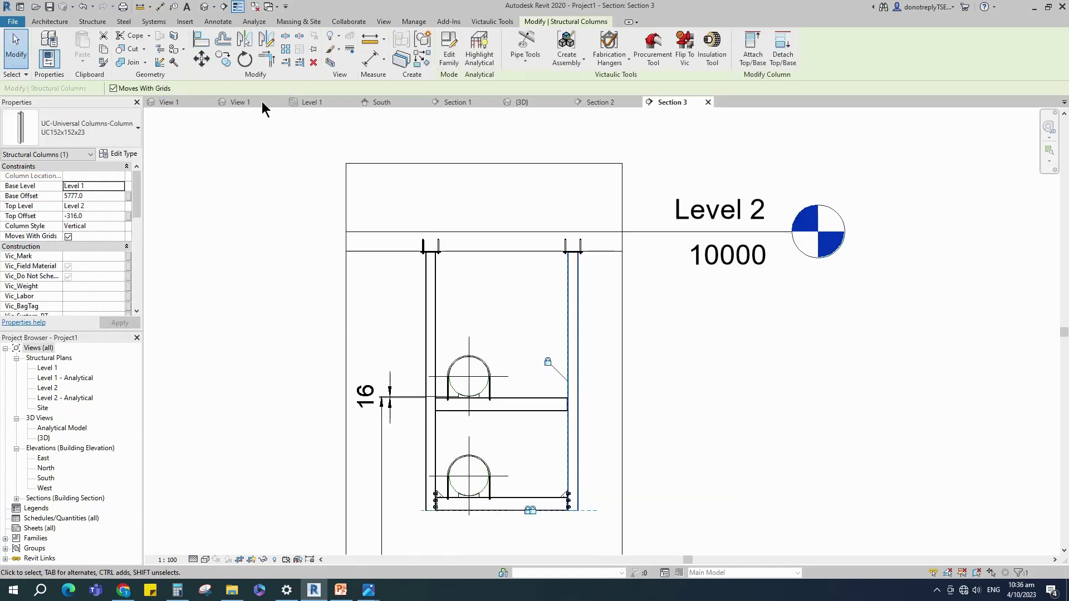
left_click(209, 61)
type("1000")
key("Return")
left_click(867, 564)
left_click(870, 565)
left_click(547, 461)
scroll(413, 398, "up", 3)
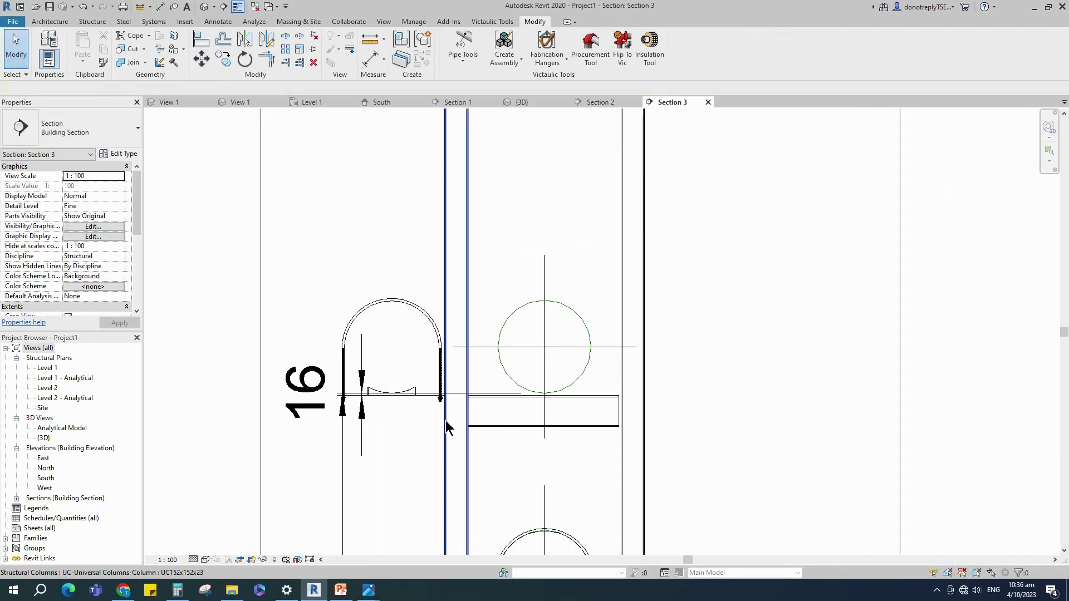
Step: Dimension from both columns' inner faces to the upper pipe's centreline and set the section's view scale to 1:50
scroll(437, 333, "down", 2)
left_click(366, 60)
scroll(465, 299, "up", 3)
left_click(443, 334)
scroll(523, 382, "up", 2)
left_click(535, 380)
scroll(520, 367, "down", 3)
scroll(585, 295, "up", 2)
left_click(601, 303)
scroll(557, 289, "down", 2)
left_click(549, 256)
scroll(529, 267, "down", 1)
left_click(169, 560)
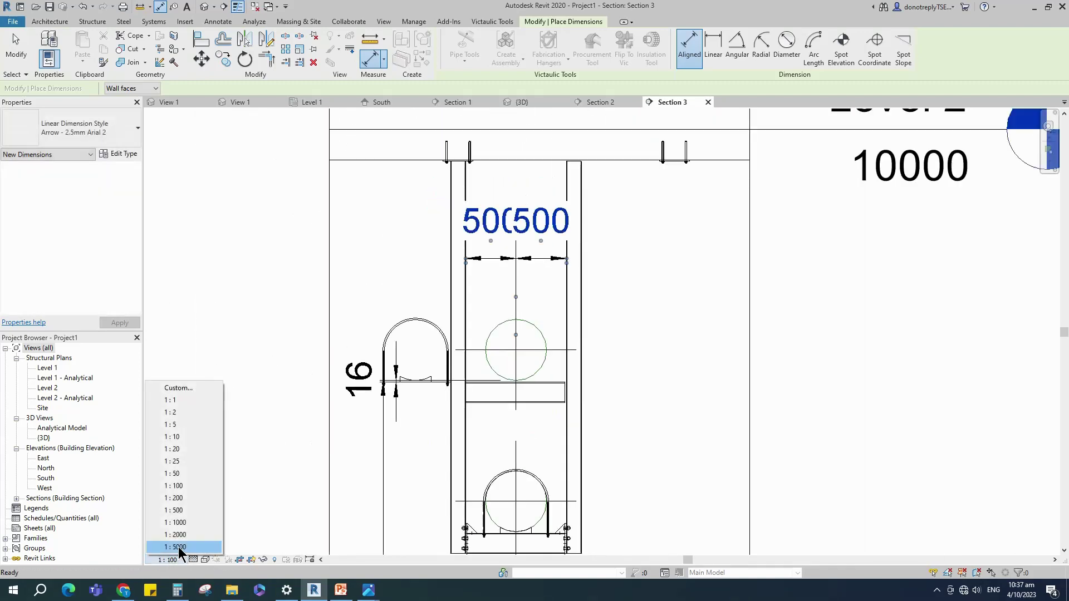
left_click(179, 476)
Step: Align the displaced upper U-bolt saddle with the centre of the upper pipe
key("a")
key("l")
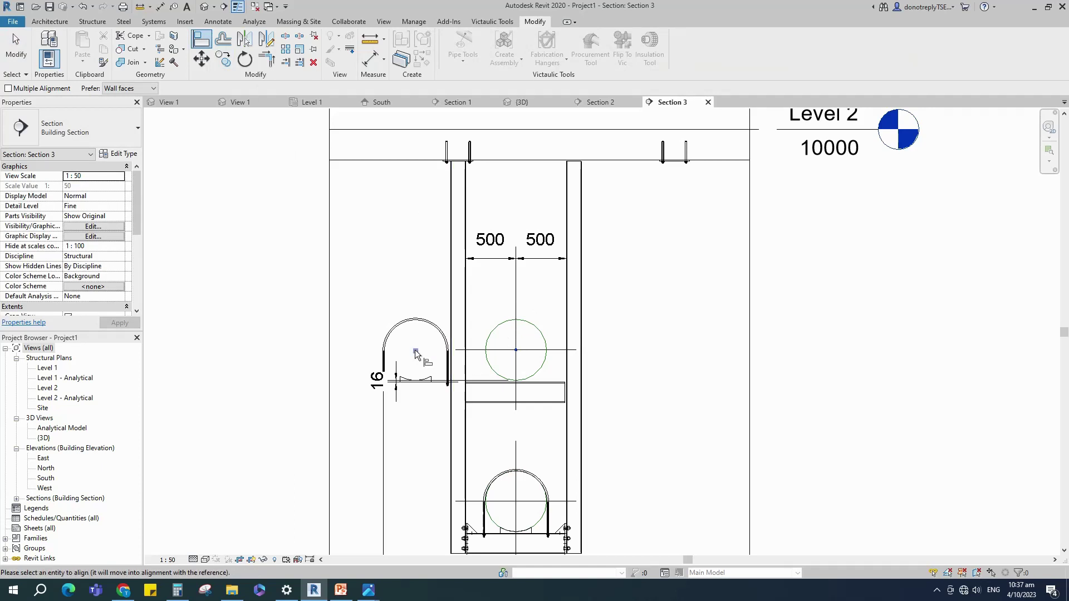
left_click(415, 345)
scroll(598, 377, "down", 4)
key("Escape")
middle_click_drag(676, 354, 614, 324)
scroll(621, 221, "up", 1)
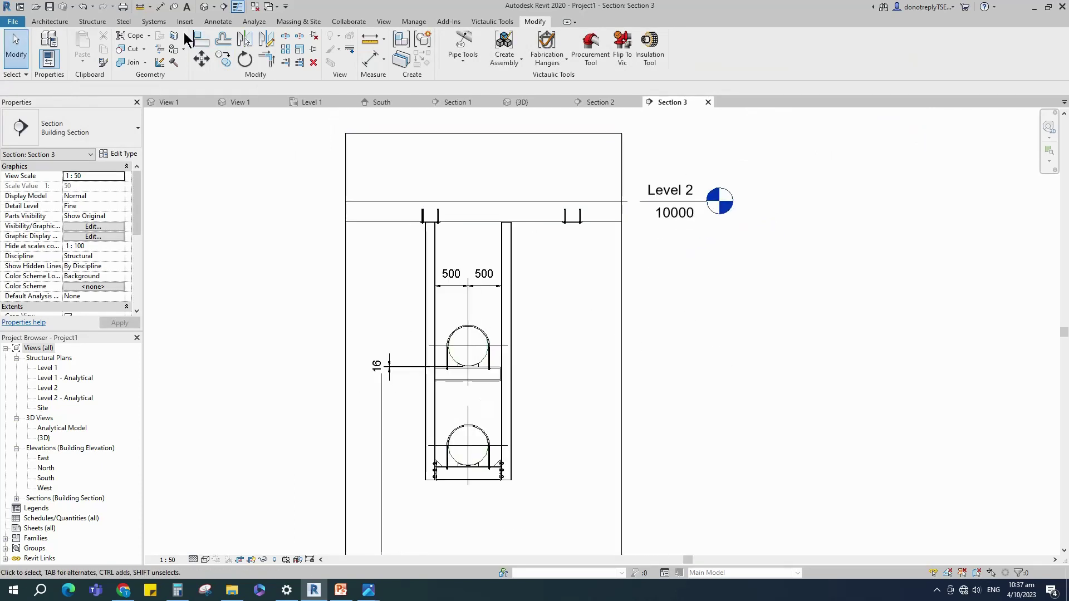
Step: Align the right base plate under the slab with the relocated right column
key("a")
key("l")
left_click(503, 248)
left_click(579, 224)
scroll(552, 288, "down", 2)
key("Escape")
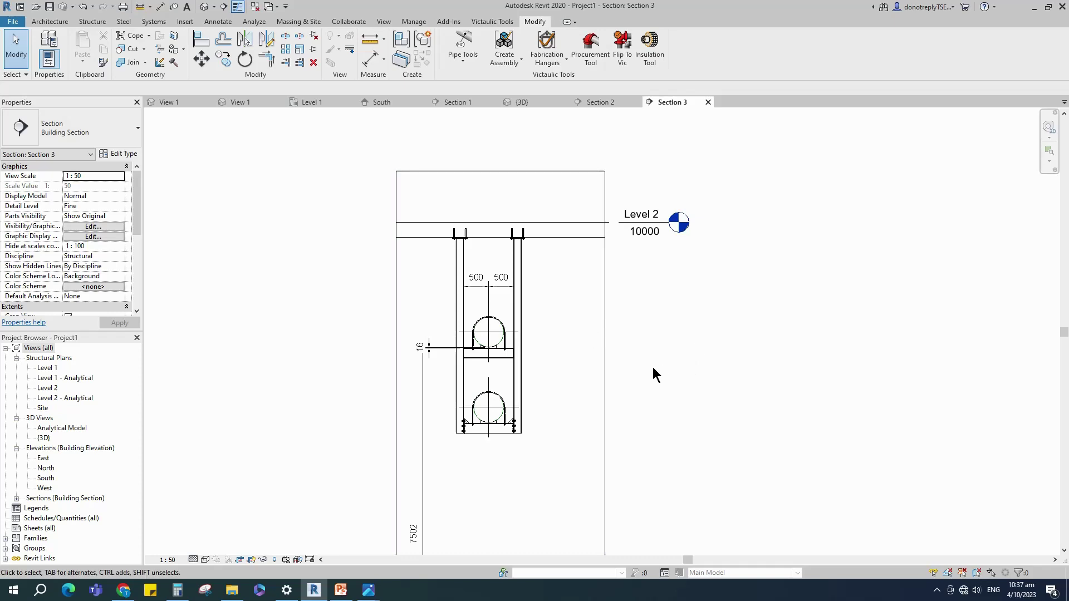
Step: Align the right end of the raised beam with the inner face of the right column
scroll(565, 376, "up", 2)
scroll(456, 362, "up", 4)
left_click(485, 318)
key("Escape")
scroll(508, 346, "up", 2)
key("a")
key("l")
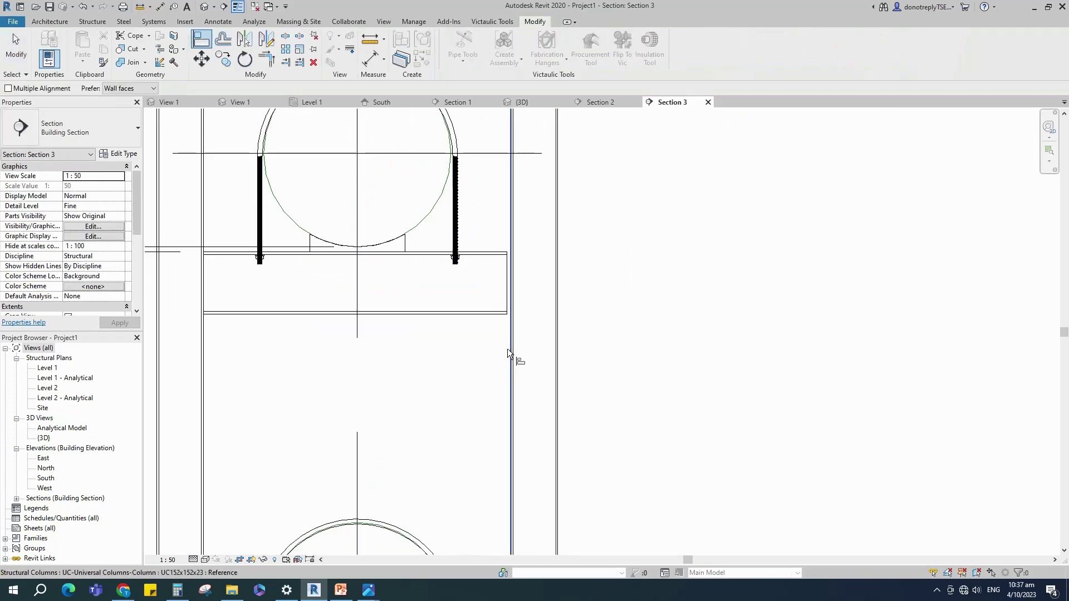
left_click(505, 289)
key("Escape")
scroll(564, 334, "down", 3)
scroll(619, 334, "up", 1)
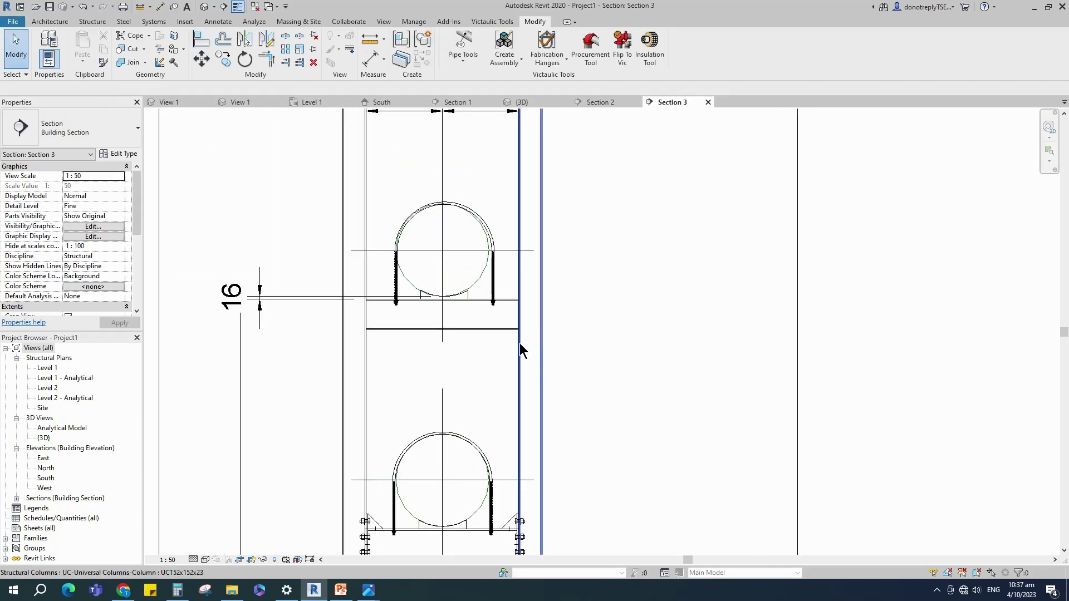
Step: Connect the right column and the raised beam with a structural connection of type Support Type-1
left_click(519, 342)
left_click(508, 328, "ctrl")
left_click(119, 25)
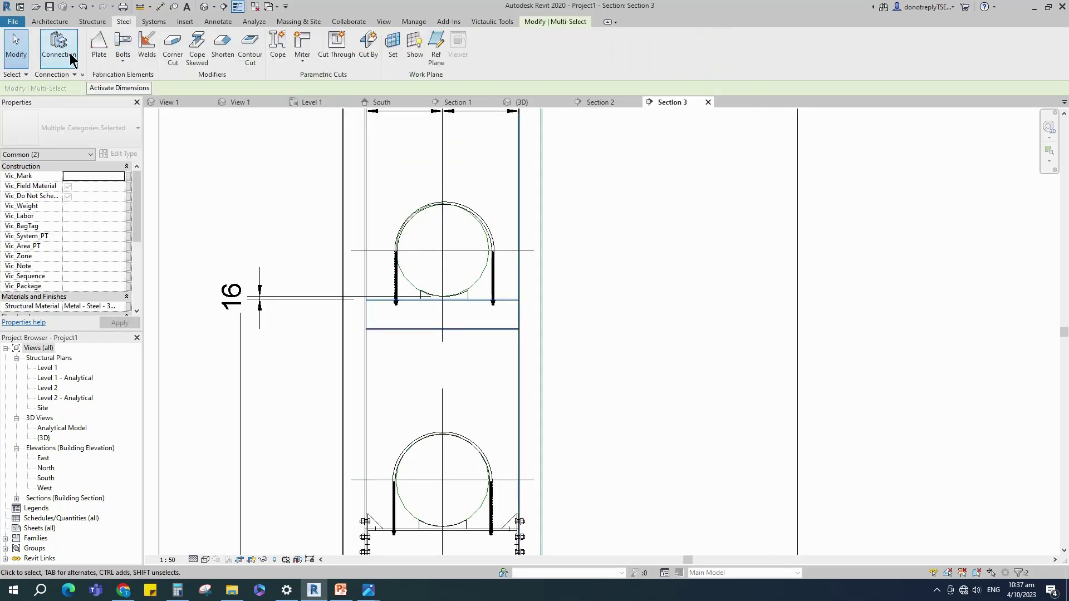
left_click(79, 56)
left_click(67, 130)
left_click(761, 409)
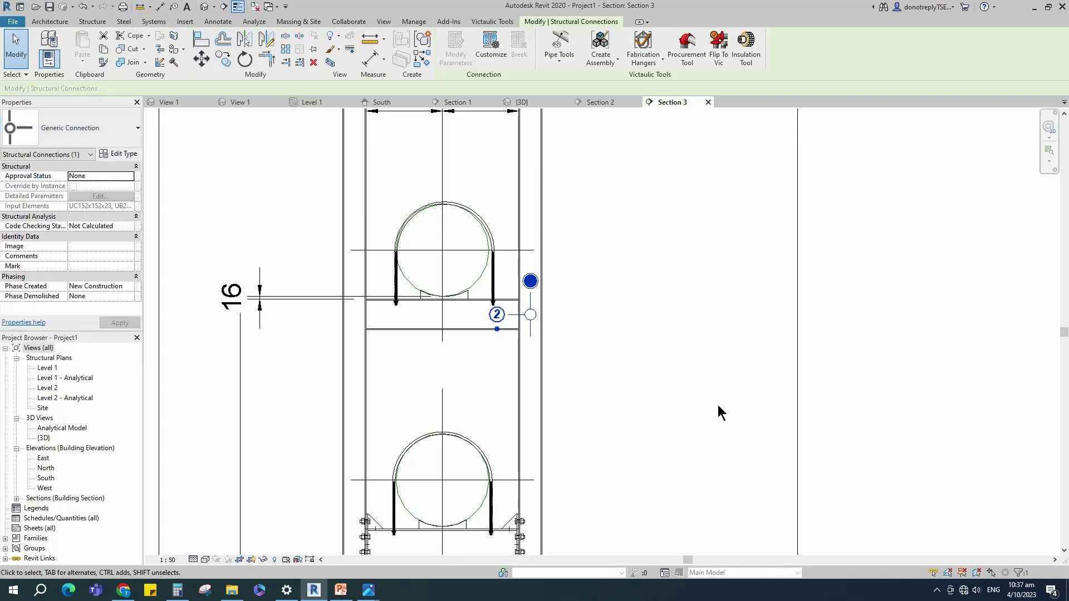
left_click(65, 133)
left_click(103, 268)
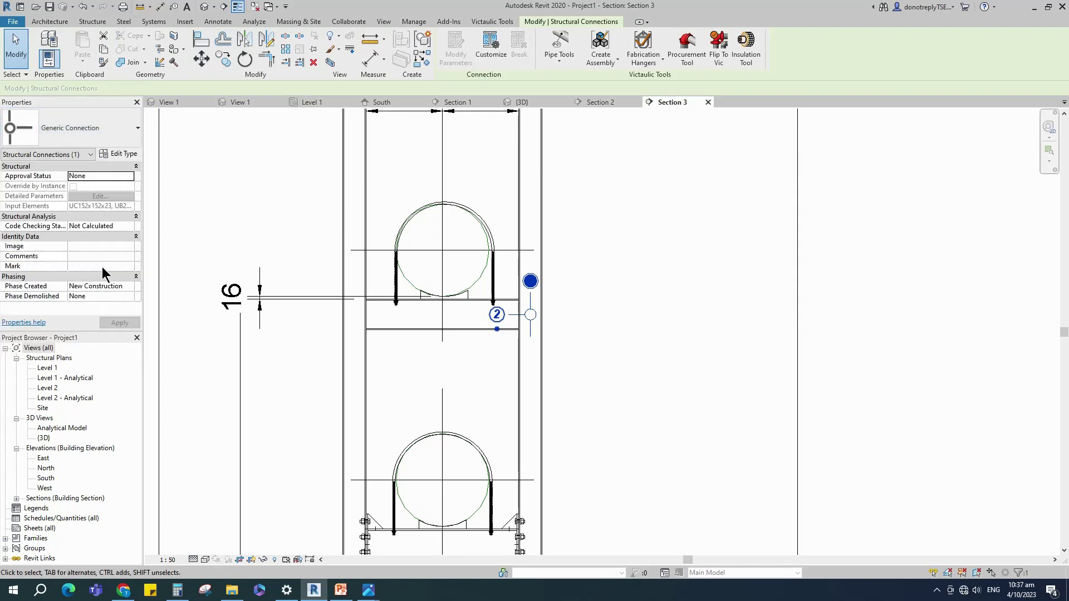
left_click(694, 352)
Step: Add a Support Type-1 structural connection between the raised beam and the left column
left_click(396, 334)
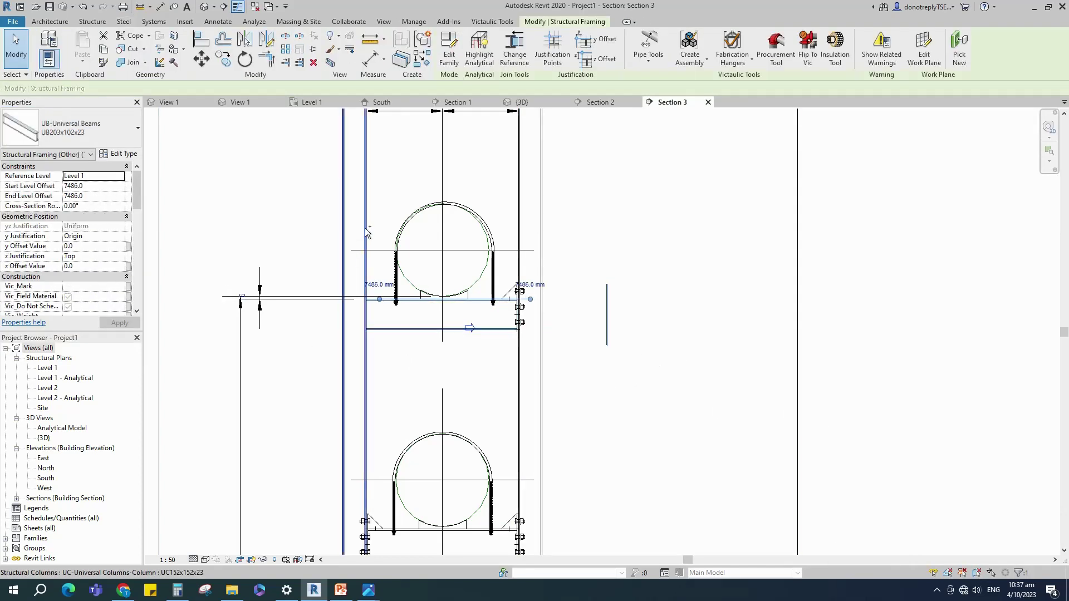
left_click(124, 22)
left_click(63, 46)
left_click(71, 132)
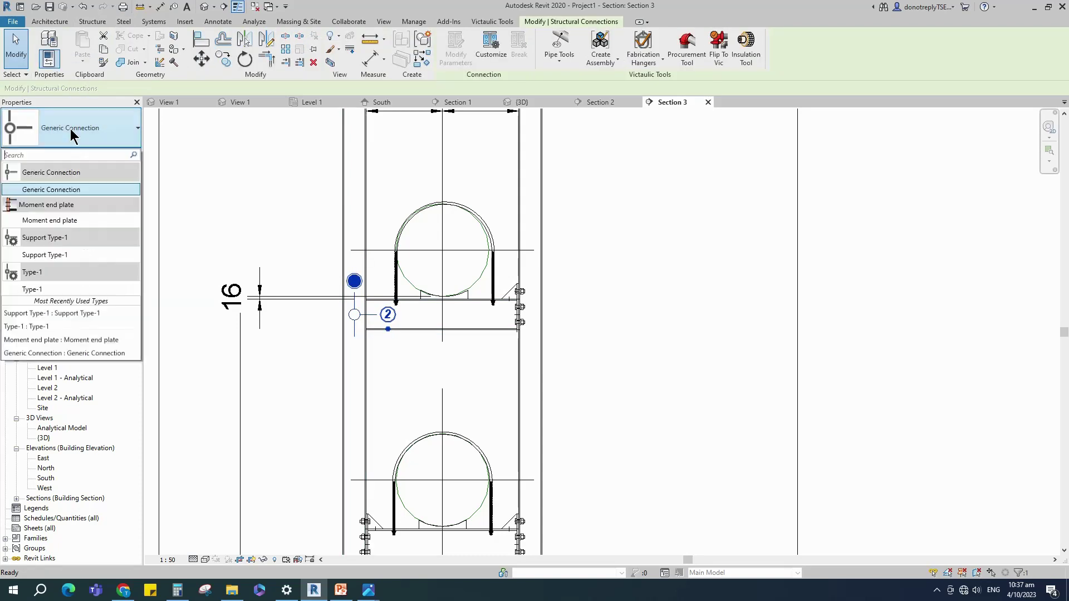
left_click(54, 255)
left_click(658, 334)
left_click(520, 298)
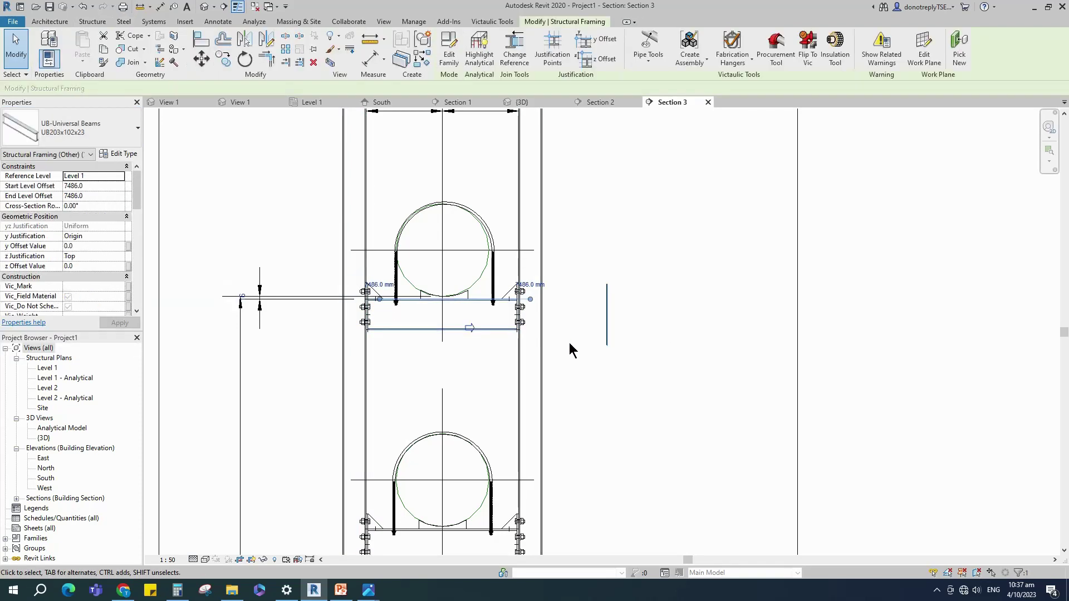
scroll(575, 340, "up", 1)
left_click(546, 363)
scroll(545, 364, "down", 5)
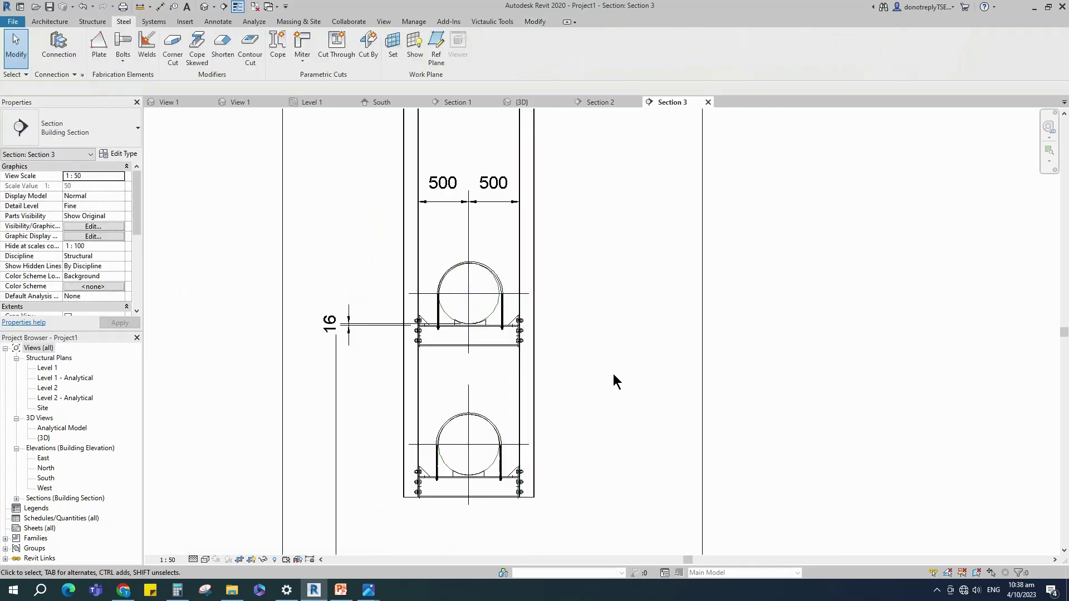
Step: In the Level 1 plan, copy the two-tier support frame four times along the upper horizontal pipe run at 2500 mm spacing
left_click(322, 102)
scroll(573, 334, "down", 3)
scroll(557, 334, "up", 4)
left_click_drag(410, 177, 537, 432)
scroll(538, 432, "down", 2)
scroll(533, 342, "up", 3)
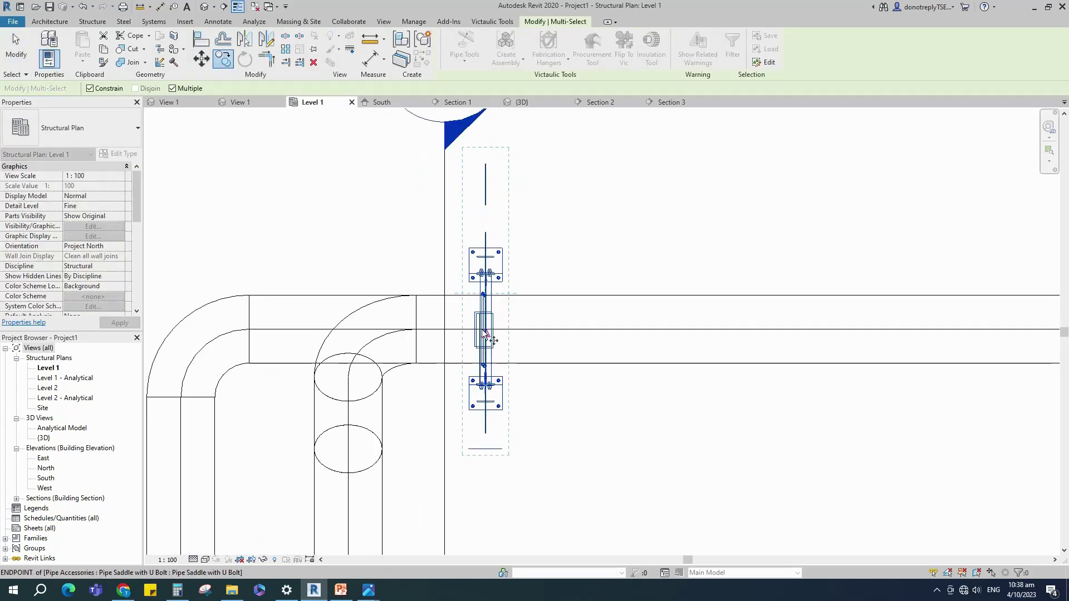
left_click(484, 332)
scroll(484, 331, "down", 3)
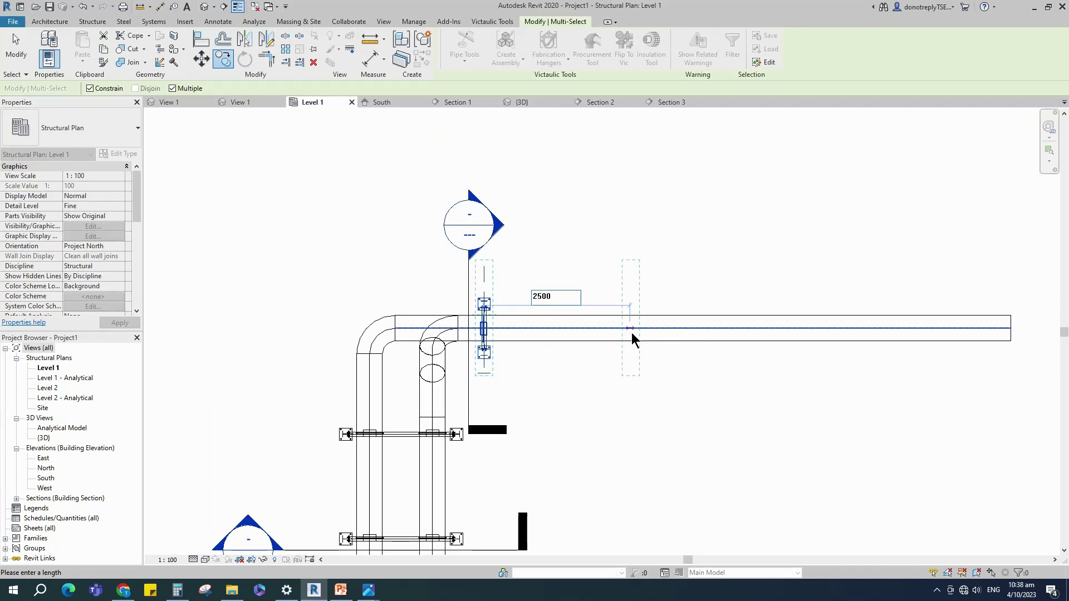
key("Return")
type("2500")
key("Return")
type("2500")
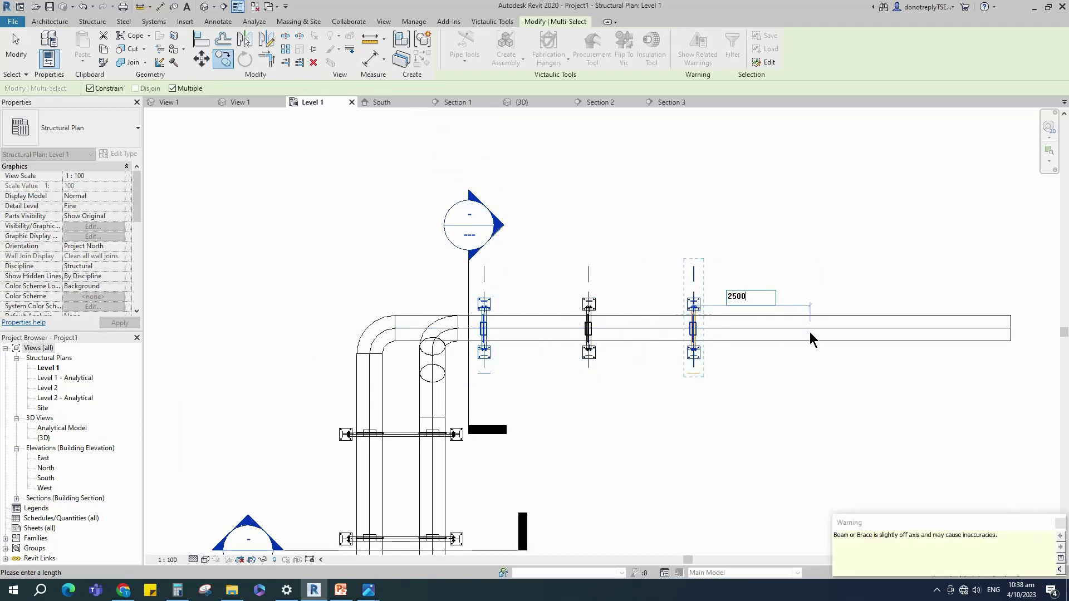
key("Return")
type("2500")
key("Return")
Step: Place a last copy of the frame 2000 mm further along the run and finish copying
type("2000")
key("Return")
key("Escape")
key("Escape")
scroll(658, 339, "down", 4)
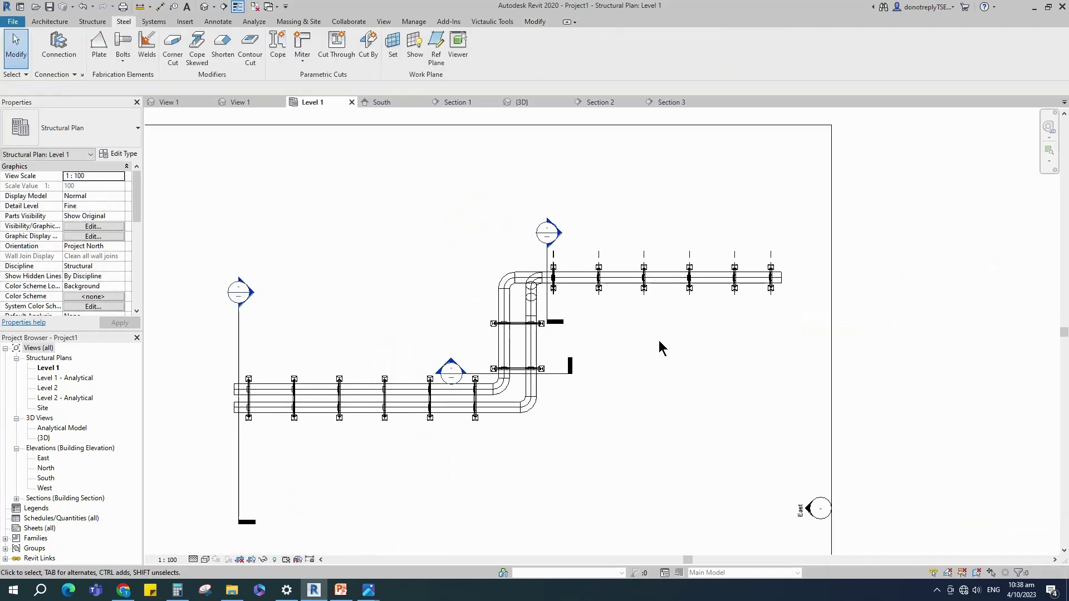
scroll(334, 361, "up", 3)
scroll(351, 357, "down", 2)
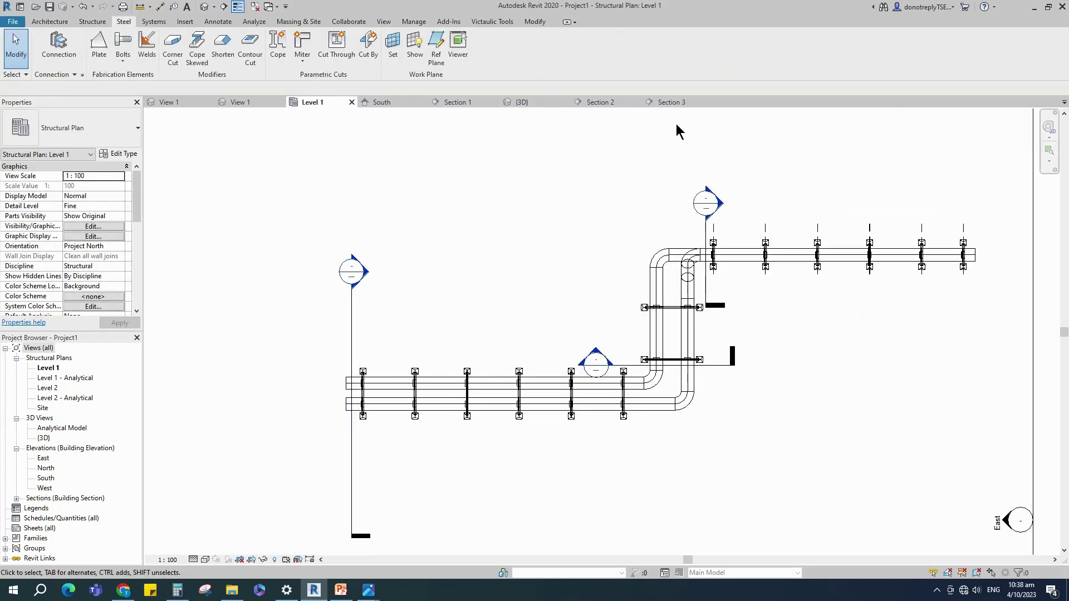
Step: Examine the two-tier frame in the 3D view from several sides, checking its beams, saddles and bolted connections
left_click(521, 102)
scroll(556, 242, "down", 5)
middle_click_drag(557, 242, 670, 305, "shift")
scroll(671, 305, "down", 3)
scroll(533, 385, "up", 4)
middle_click_drag(534, 385, 807, 348, "shift")
scroll(807, 349, "down", 2)
scroll(807, 334, "up", 5)
scroll(660, 334, "down", 1)
middle_click_drag(760, 392, 558, 305, "shift")
left_click(582, 378)
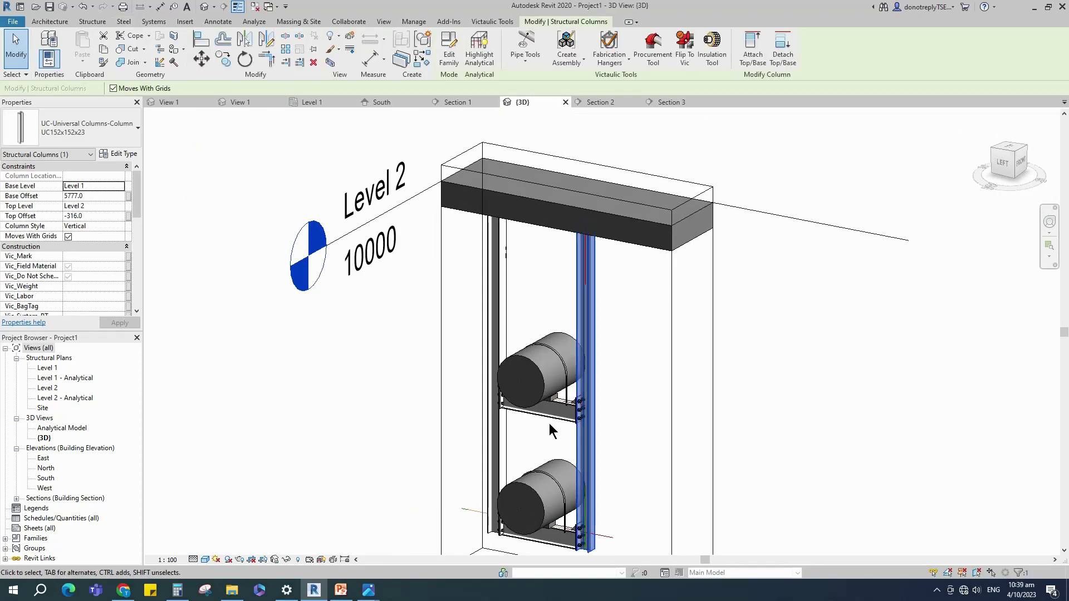
left_click(658, 325)
scroll(658, 325, "down", 2)
middle_click_drag(804, 448, 835, 431, "shift")
scroll(406, 460, "up", 5)
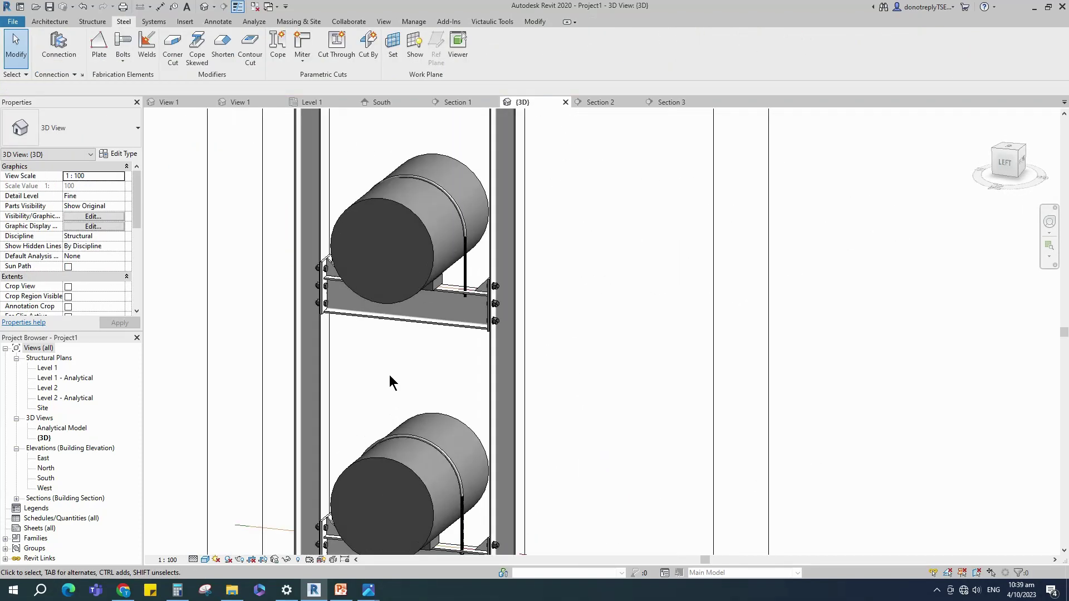
middle_click_drag(389, 382, 423, 334, "shift")
scroll(536, 376, "down", 4)
Step: Select the first and last support frames in the Level 1 plan and show the whole range in 3D with a selection box
left_click(317, 103)
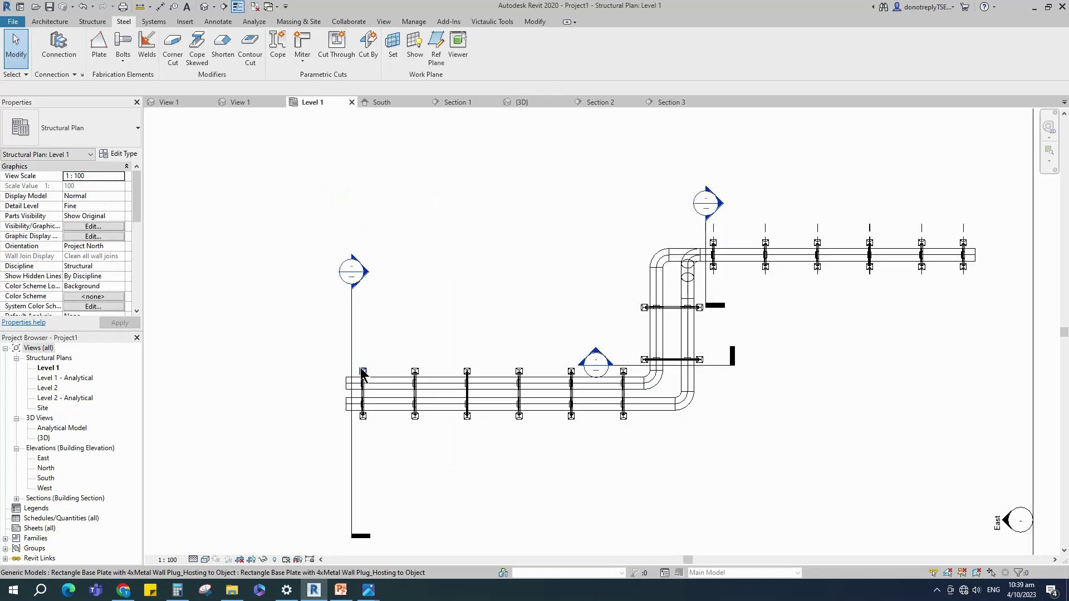
left_click_drag(375, 432, 375, 432)
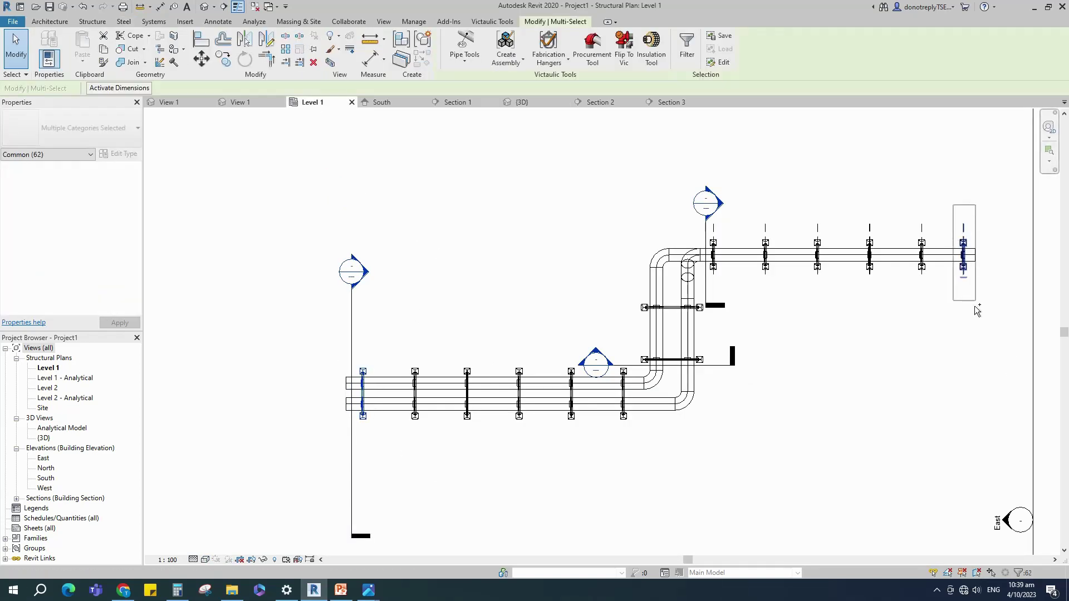
left_click_drag(976, 302, 975, 304, "ctrl")
left_click(329, 61)
left_click(677, 450)
middle_click_drag(677, 449, 651, 459, "shift")
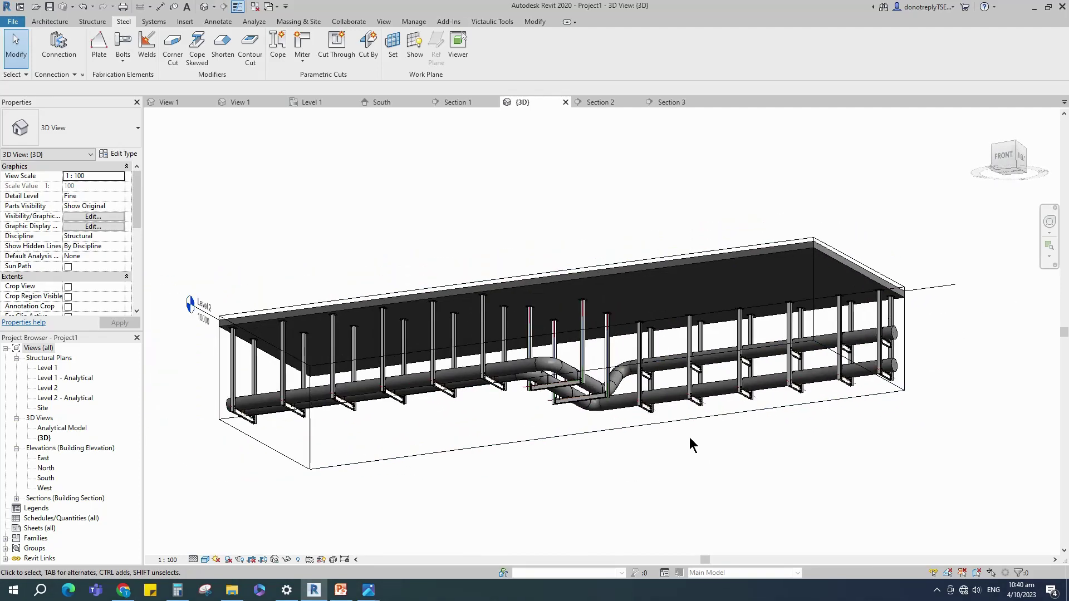